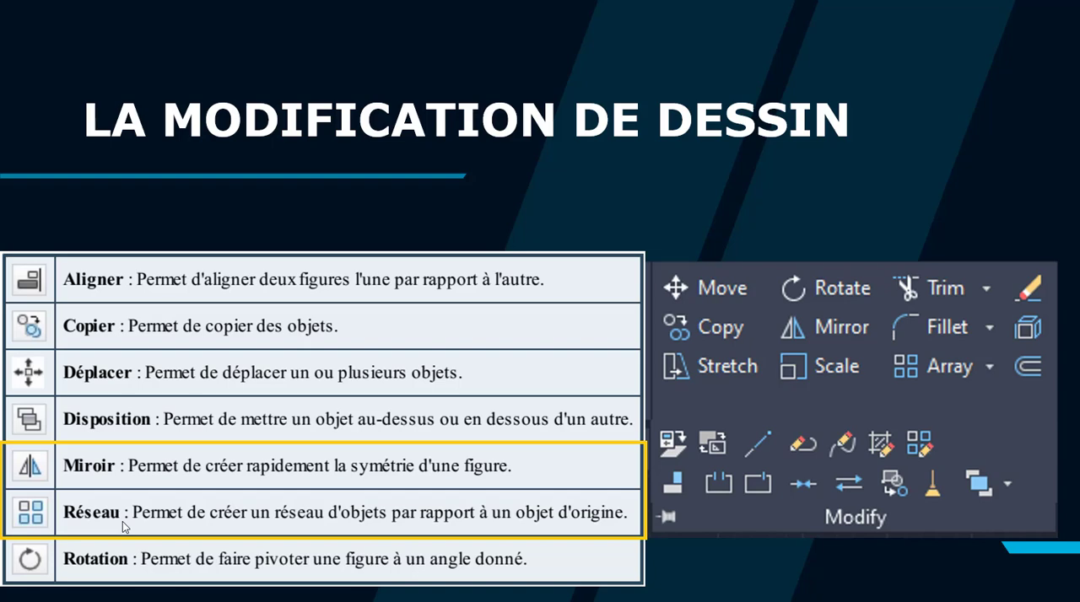
Switch from the slides to the AutoCAD drawing and maximize its window
{"action": "key", "text": "alt+Tab"}
{"action": "key", "text": "super+Down"}
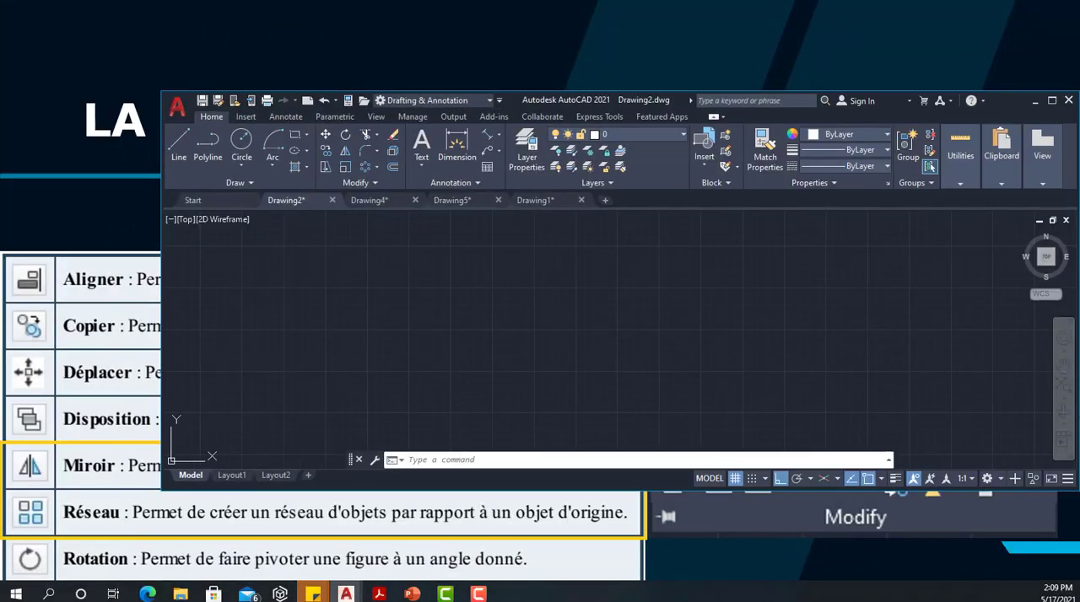
{"action": "left_click", "coordinate": [1053, 101]}
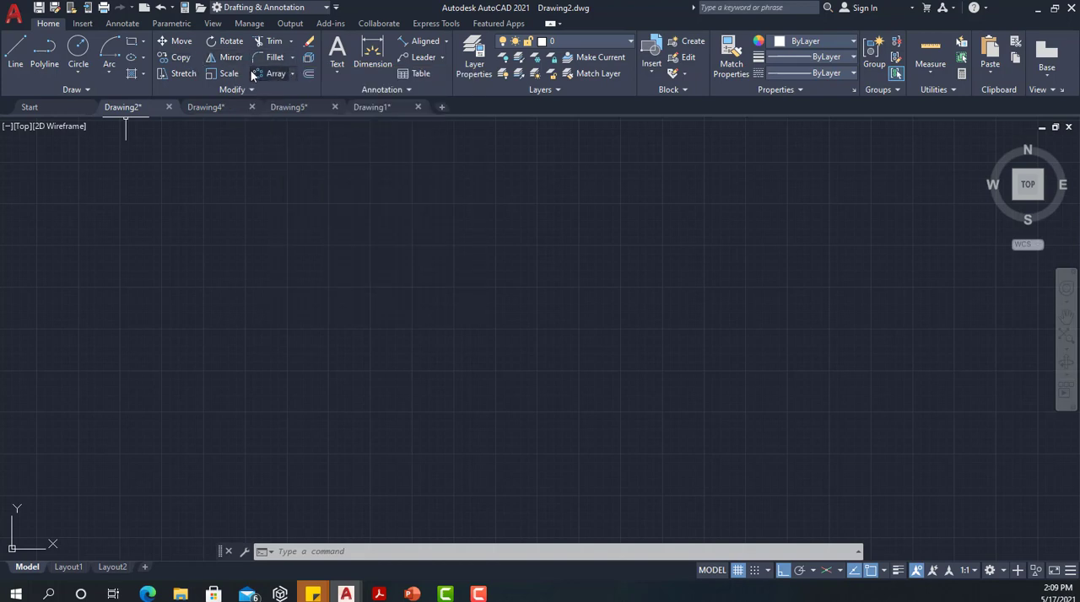
{"action": "left_click", "coordinate": [293, 75]}
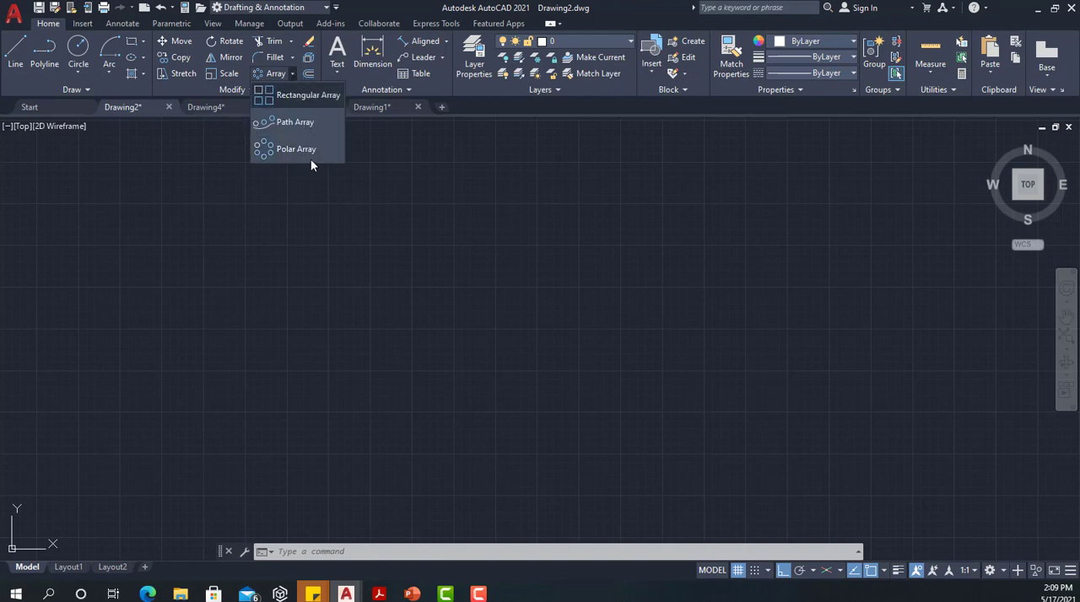
{"action": "left_click", "coordinate": [275, 291]}
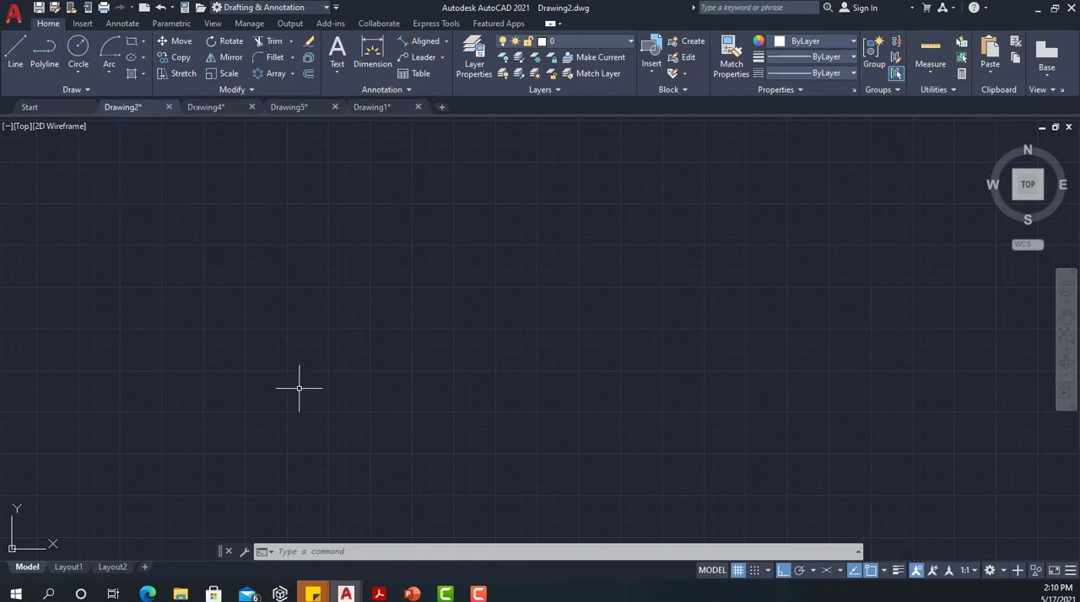
Draw a circle with a radius of 100 in the empty drawing area
{"action": "type", "text": "c"}
{"action": "key", "text": "Return"}
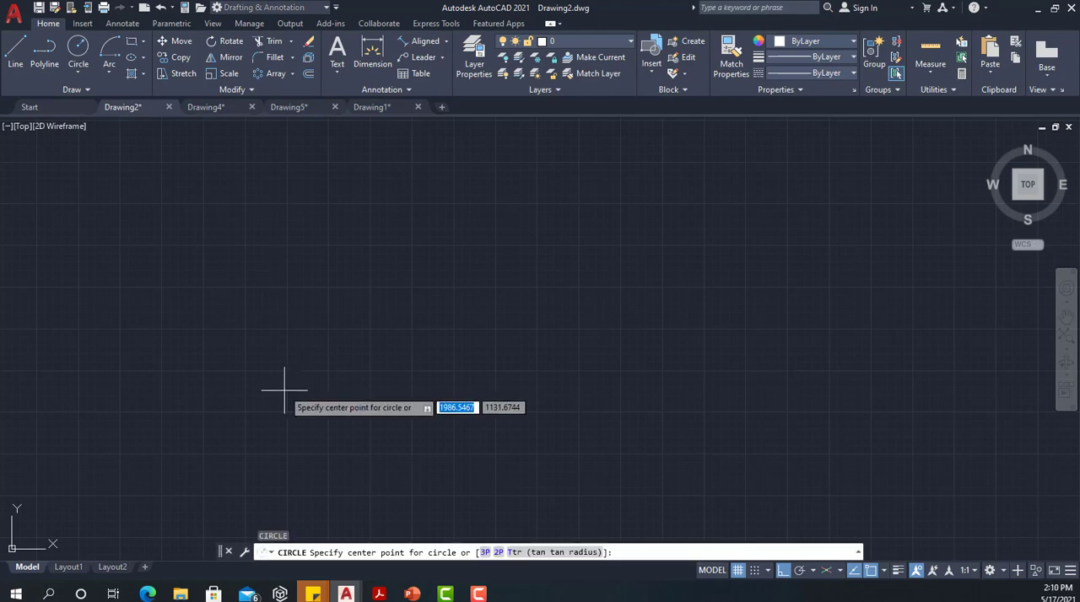
{"action": "left_click", "coordinate": [253, 310]}
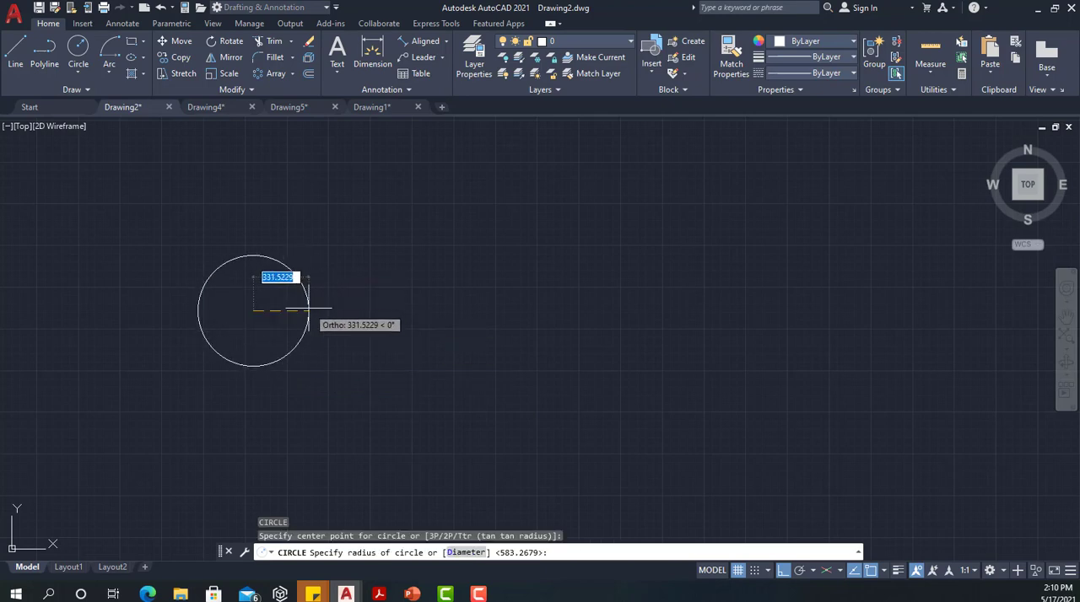
{"action": "scroll", "coordinate": [309, 310], "scroll_direction": "up", "scroll_amount": 5}
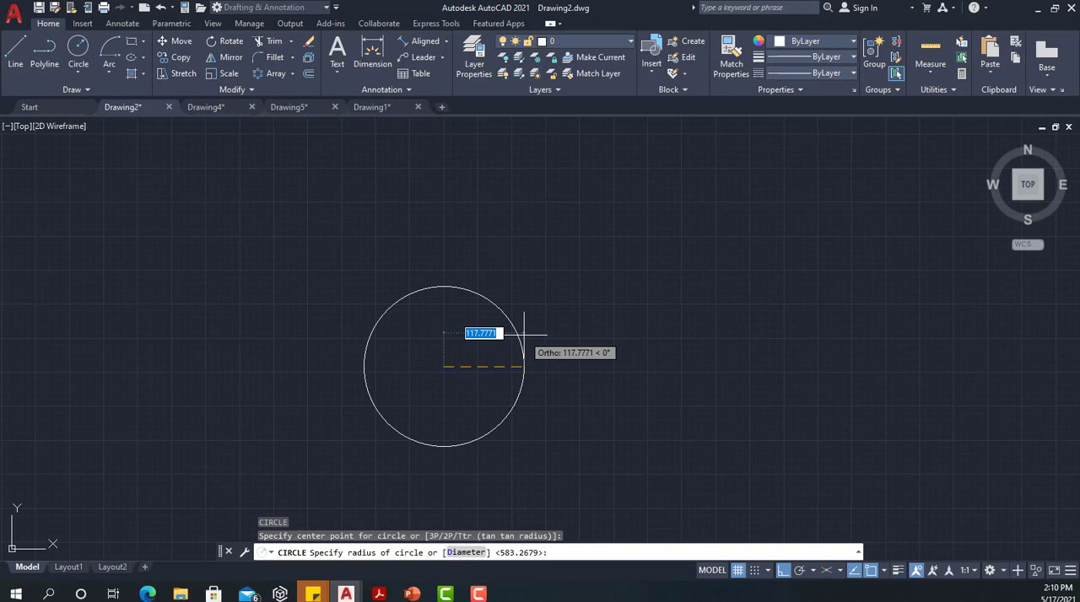
{"action": "type", "text": "100"}
{"action": "key", "text": "Return"}
{"action": "middle_click_drag", "start_coordinate": [484, 357], "coordinate": [275, 332]}
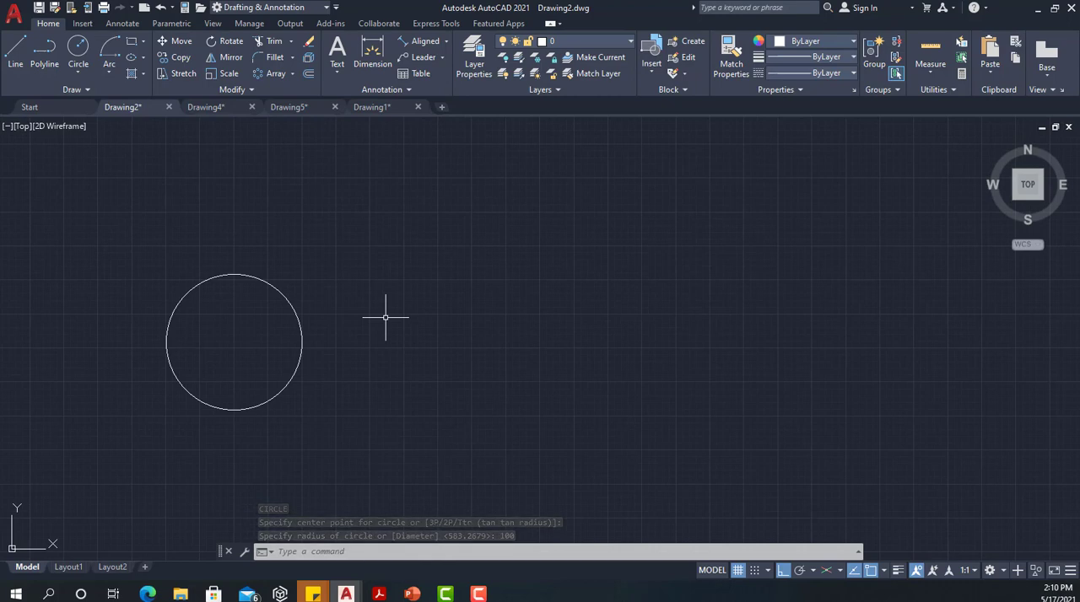
Draw a vertical line about 254 units long just to the right of the circle
{"action": "type", "text": "l"}
{"action": "key", "text": "Return"}
{"action": "left_click", "coordinate": [340, 252]}
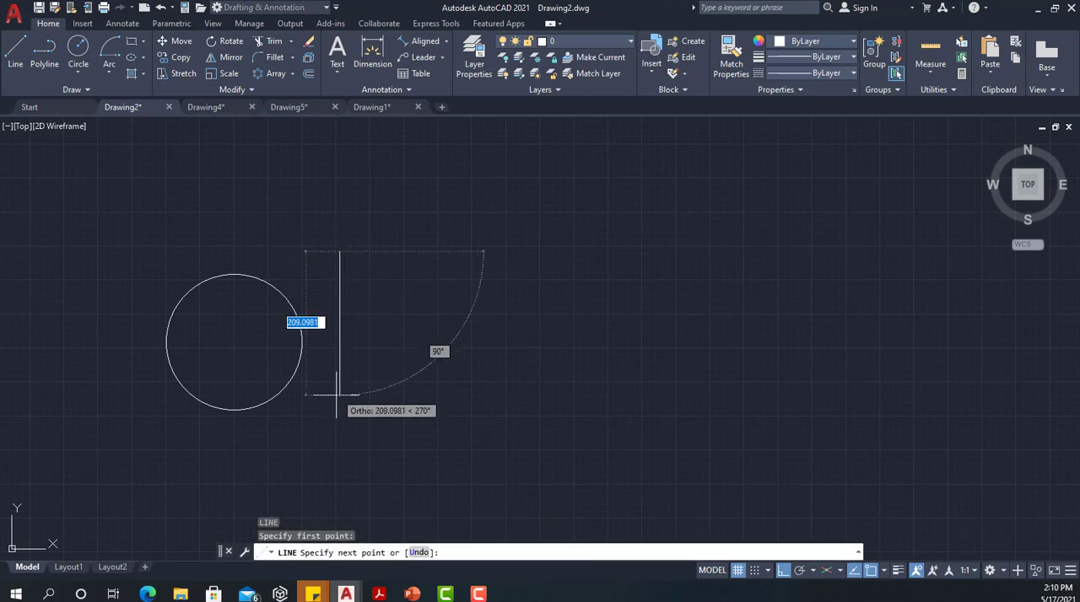
{"action": "left_click", "coordinate": [339, 424]}
{"action": "key", "text": "Escape"}
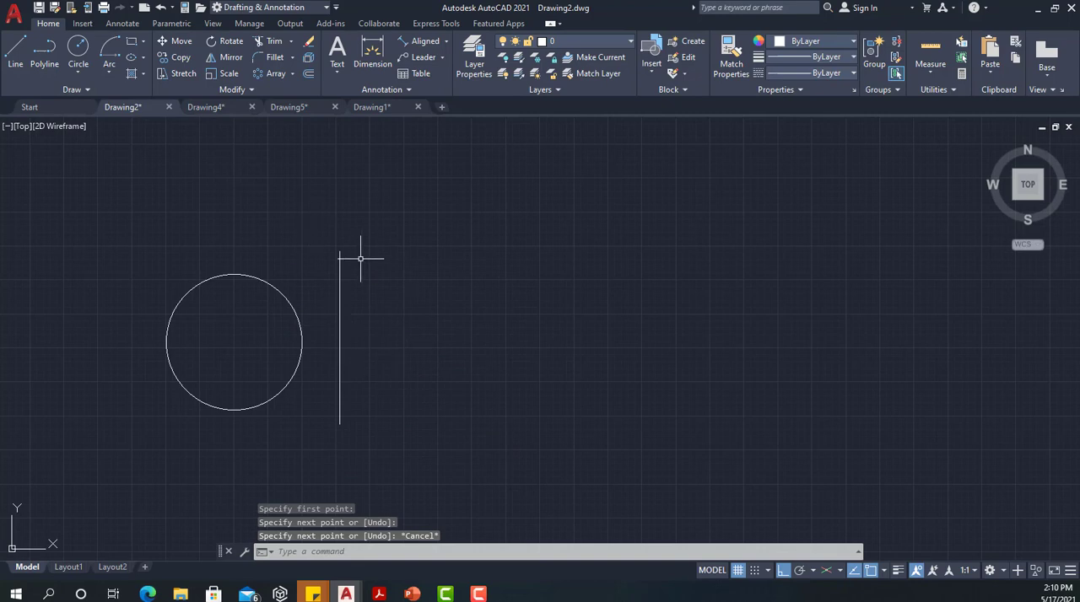
Mirror the circle across the vertical line, using the line's two endpoints as the axis and keeping the source circle
{"action": "left_click", "coordinate": [280, 289]}
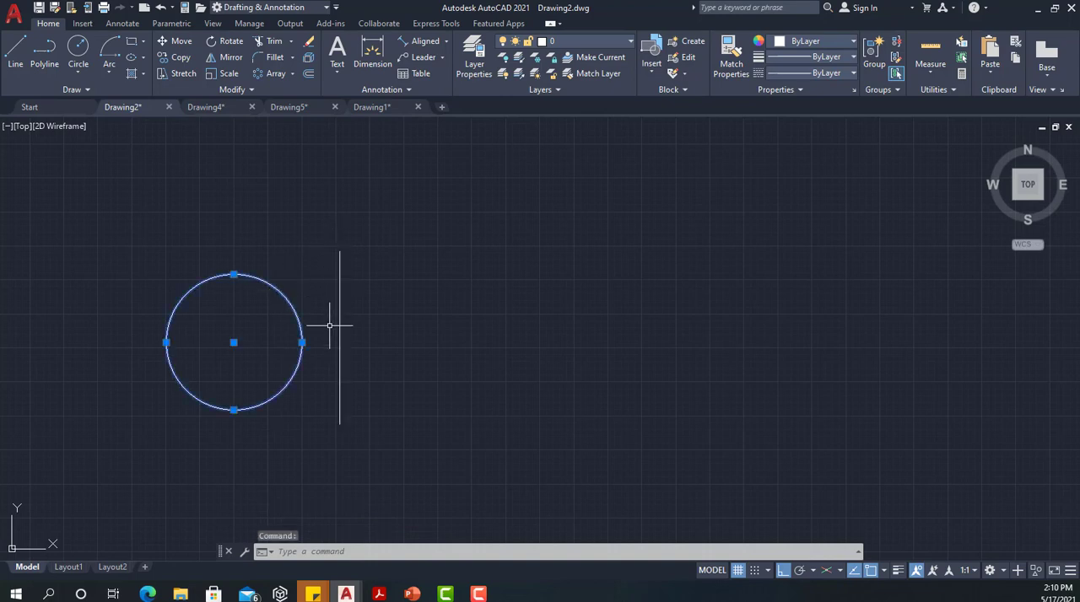
{"action": "key", "text": "Escape"}
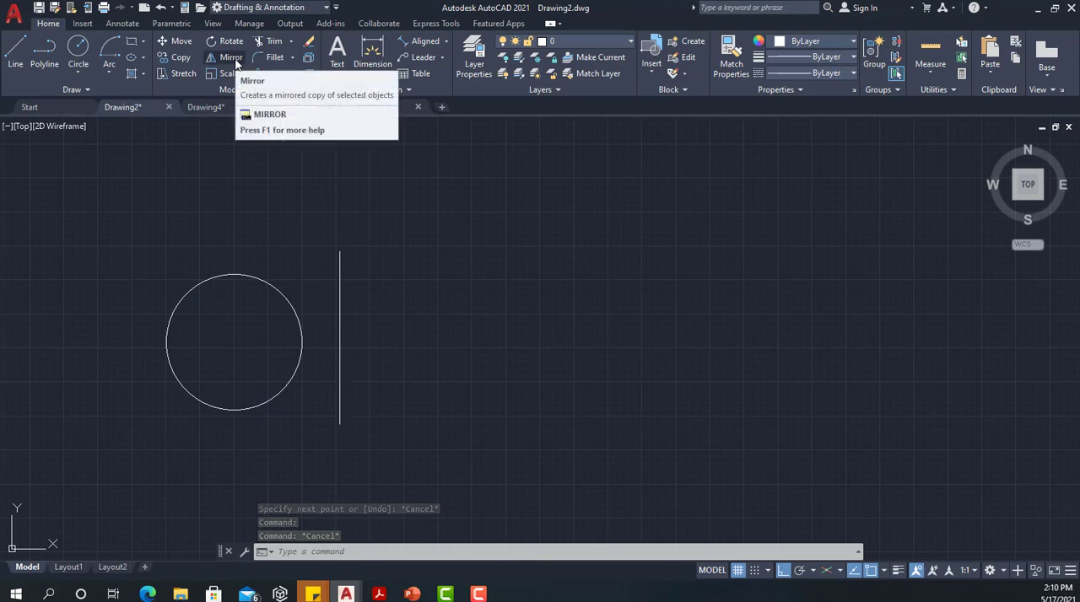
{"action": "left_click", "coordinate": [232, 58]}
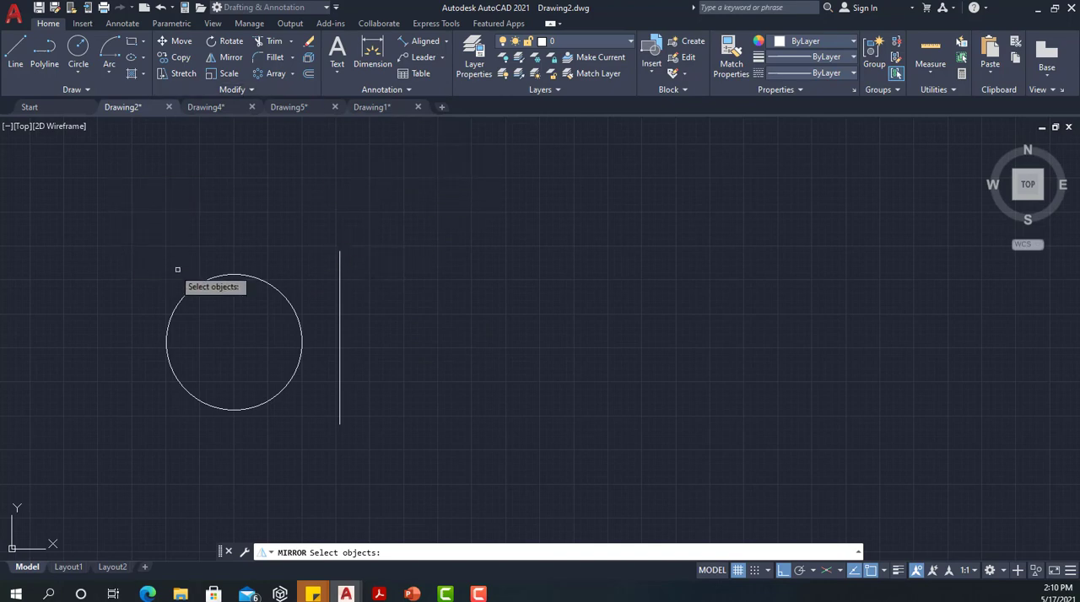
{"action": "left_click", "coordinate": [272, 286]}
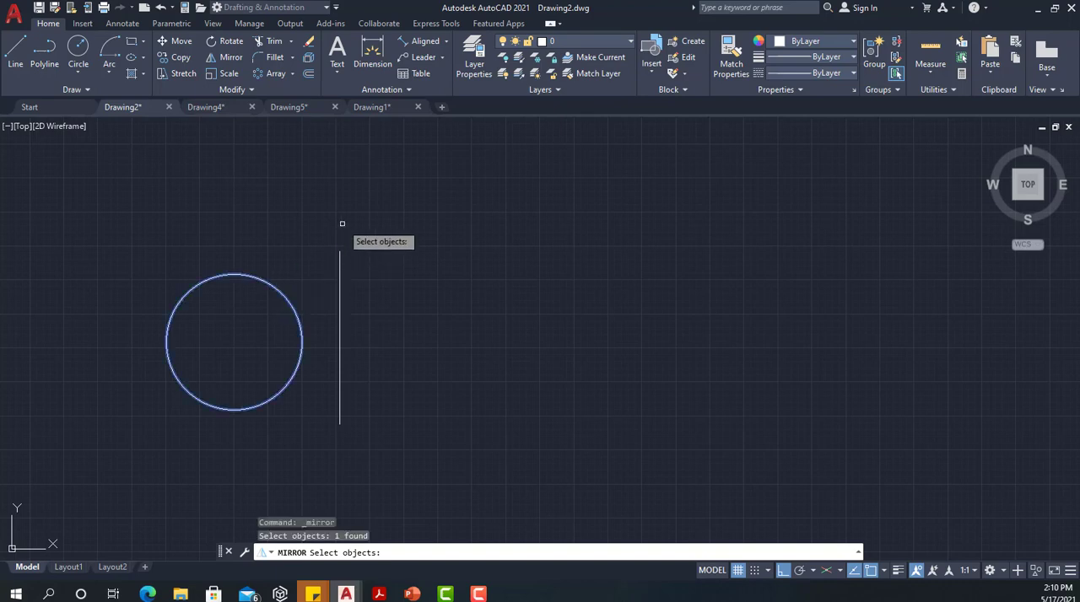
{"action": "key", "text": "Return"}
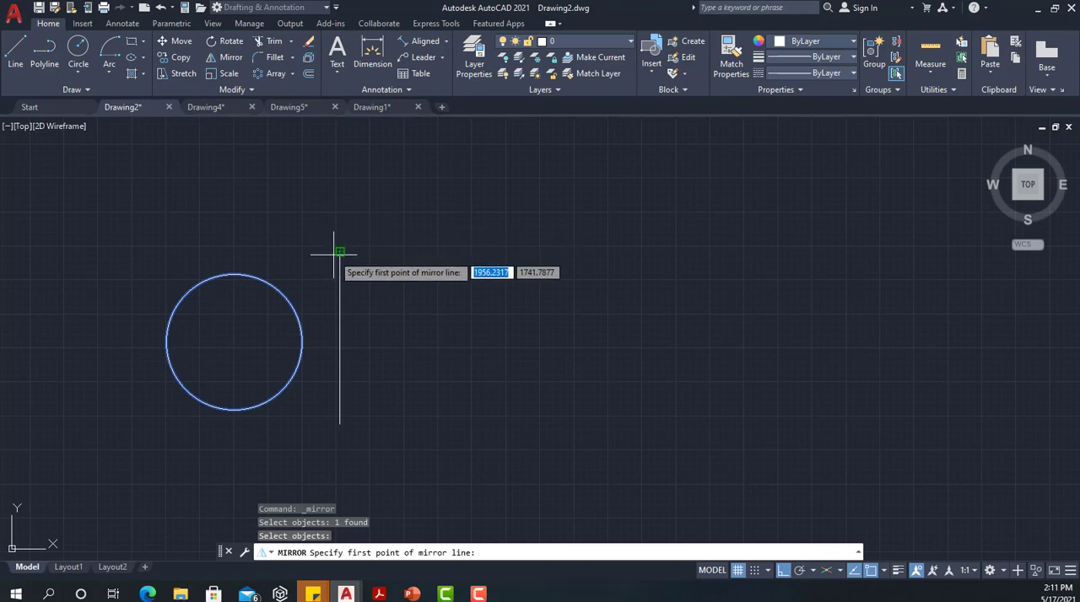
{"action": "left_click", "coordinate": [340, 251]}
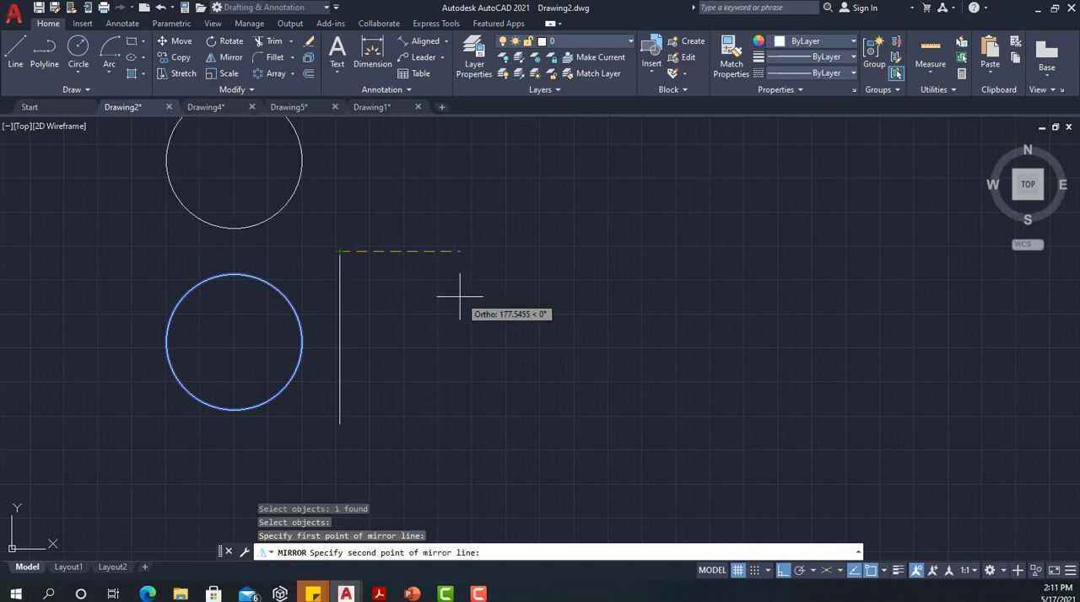
{"action": "left_click", "coordinate": [340, 424]}
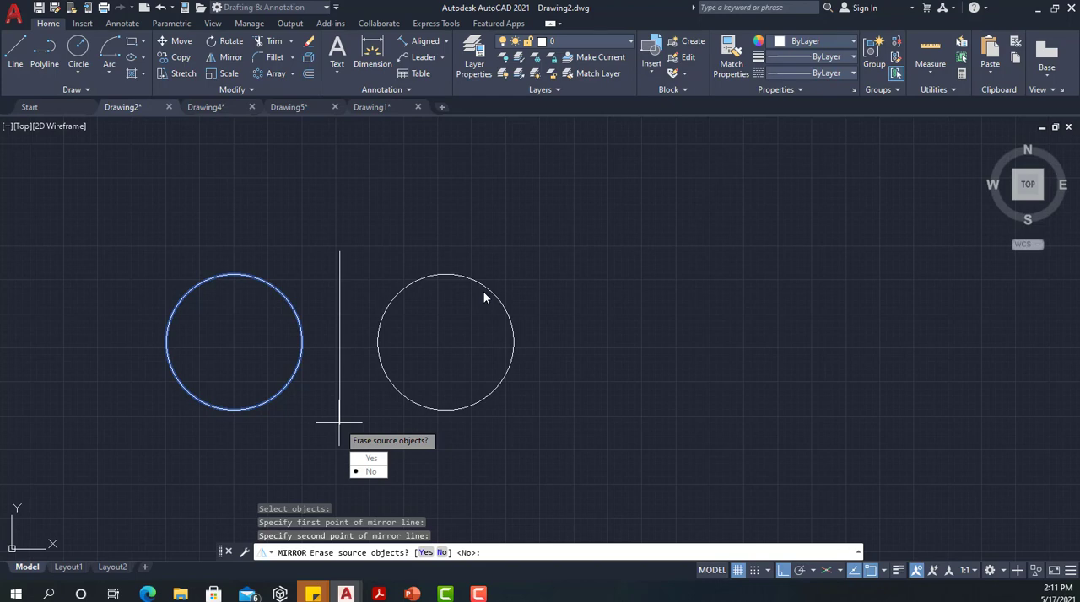
{"action": "left_click", "coordinate": [371, 471]}
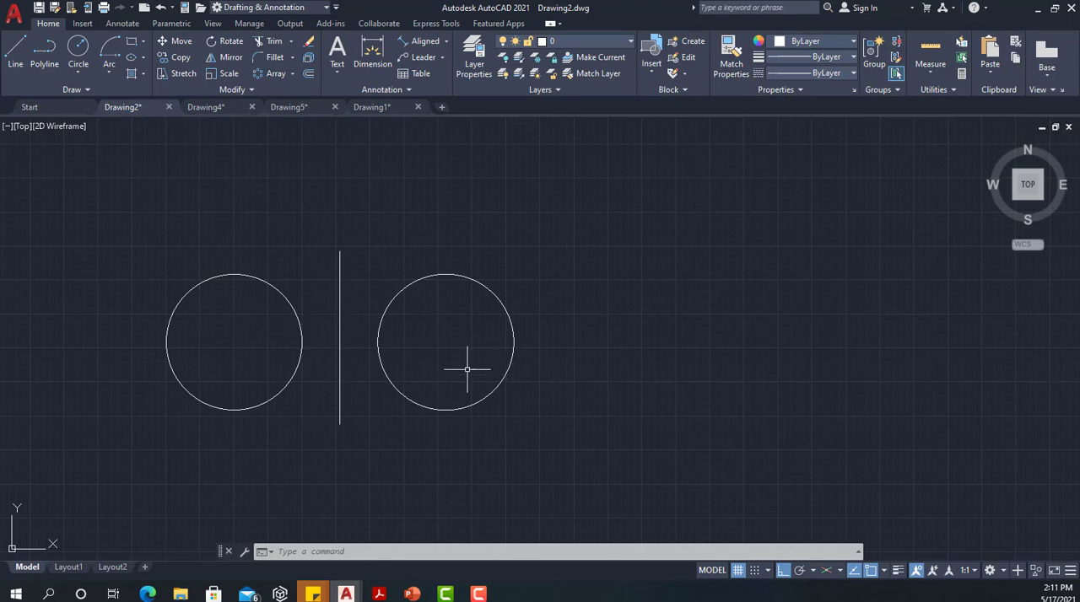
{"action": "middle_click_drag", "start_coordinate": [453, 345], "coordinate": [169, 349]}
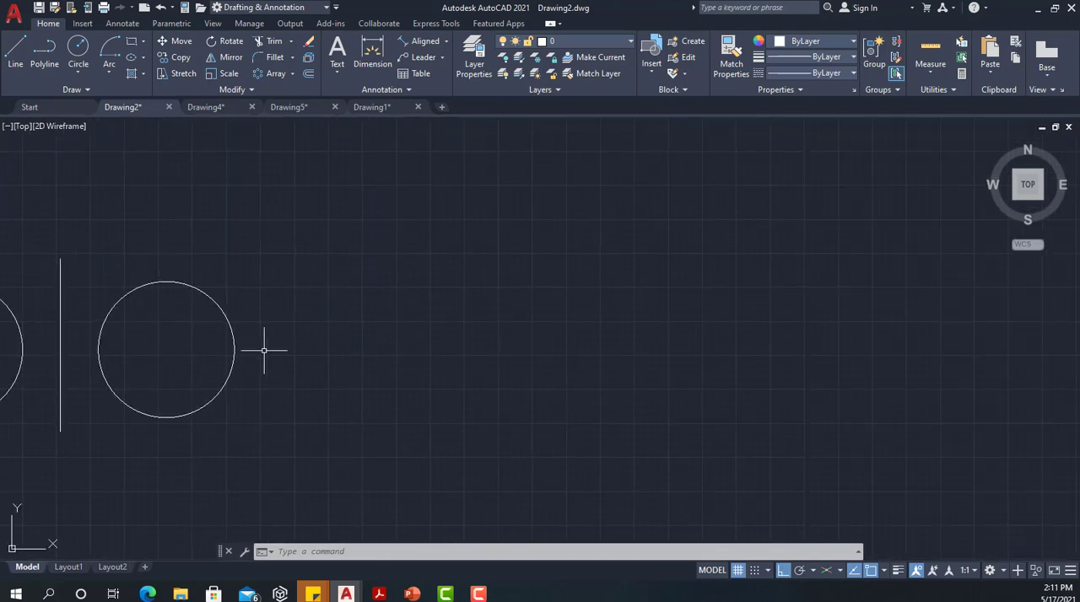
{"action": "left_click", "coordinate": [292, 73]}
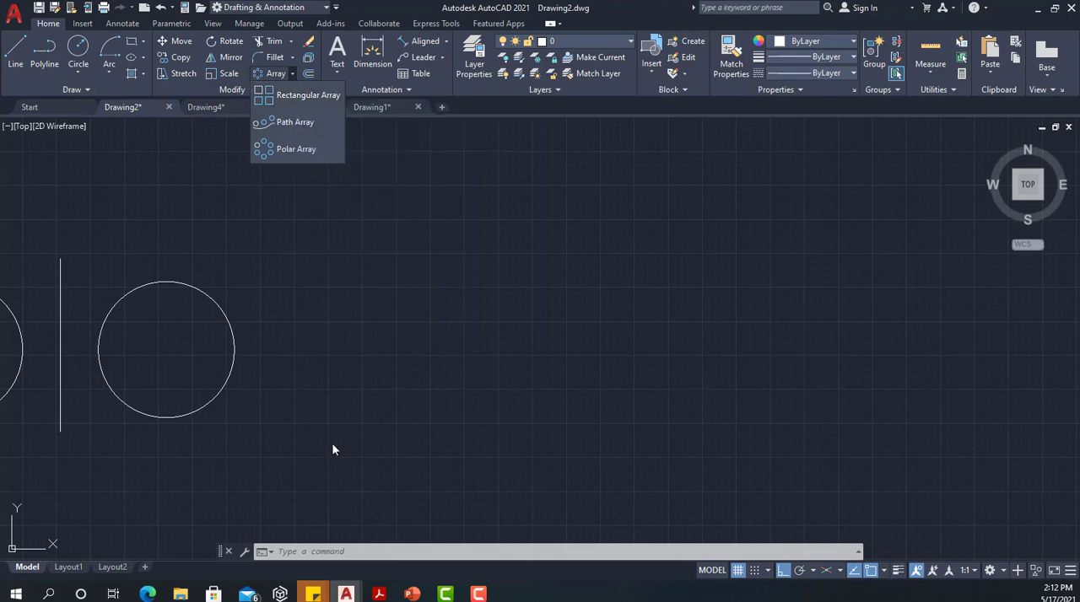
{"action": "scroll", "coordinate": [414, 306], "scroll_direction": "down", "scroll_amount": 2}
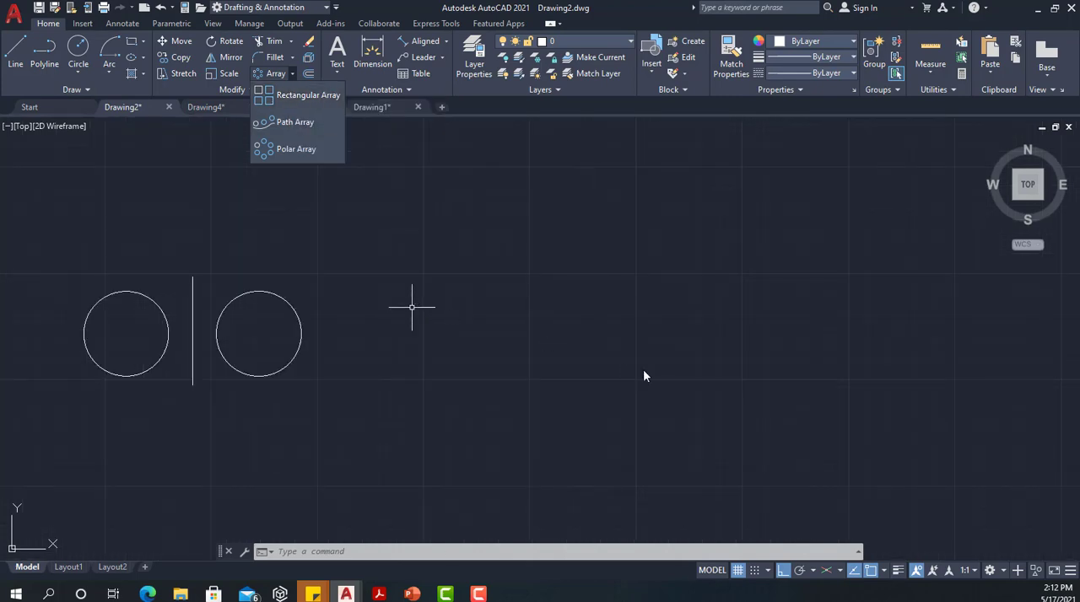
{"action": "left_click", "coordinate": [373, 310]}
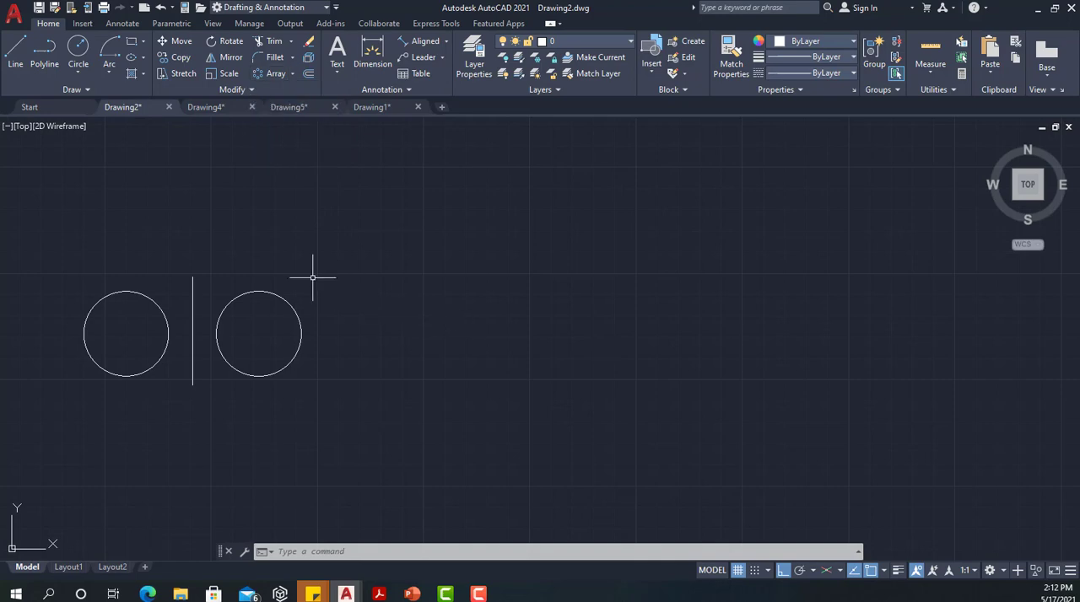
{"action": "middle_click_drag", "start_coordinate": [143, 259], "coordinate": [375, 307]}
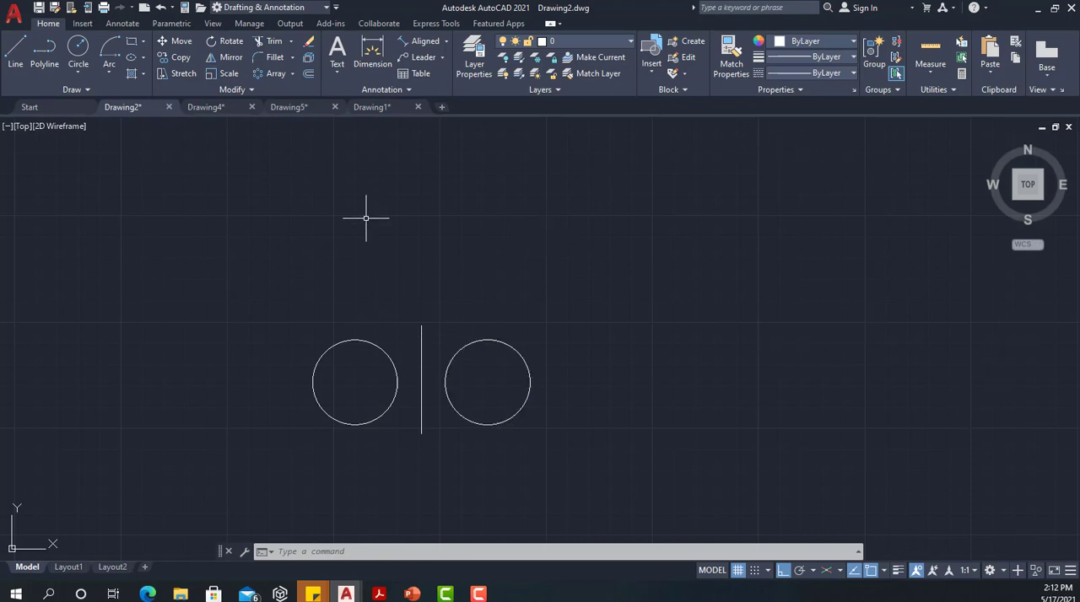
{"action": "mouse_move", "coordinate": [366, 219]}
{"action": "middle_mouse_down"}
{"action": "mouse_move", "coordinate": [269, 217]}
{"action": "mouse_move", "coordinate": [174, 245]}
{"action": "middle_mouse_up"}
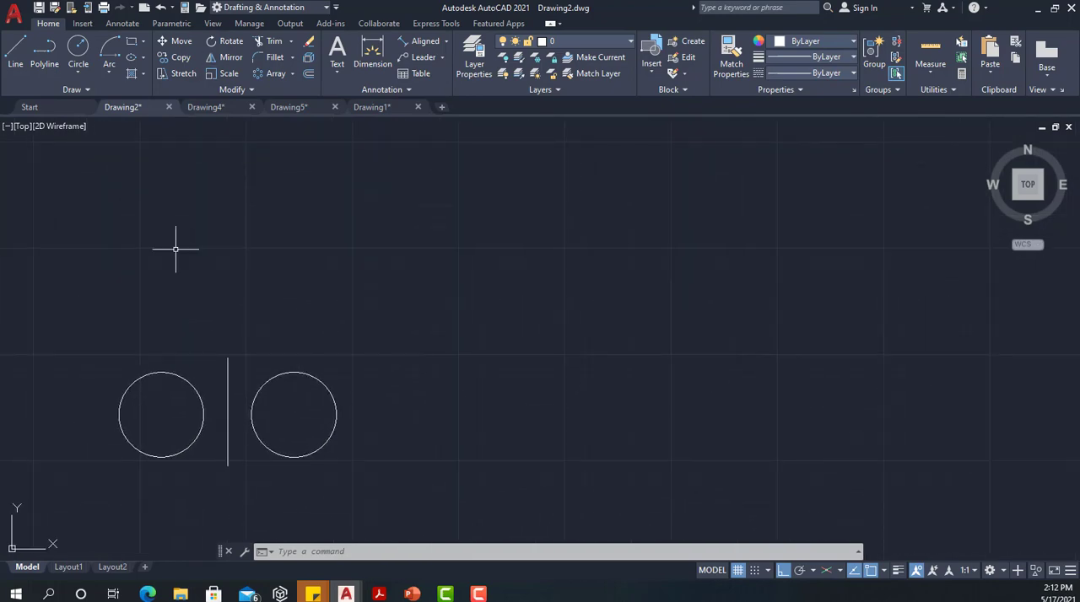
Create a rectangular array of both circles, without the vertical line, with 4 columns and 3 rows
{"action": "left_click", "coordinate": [292, 75]}
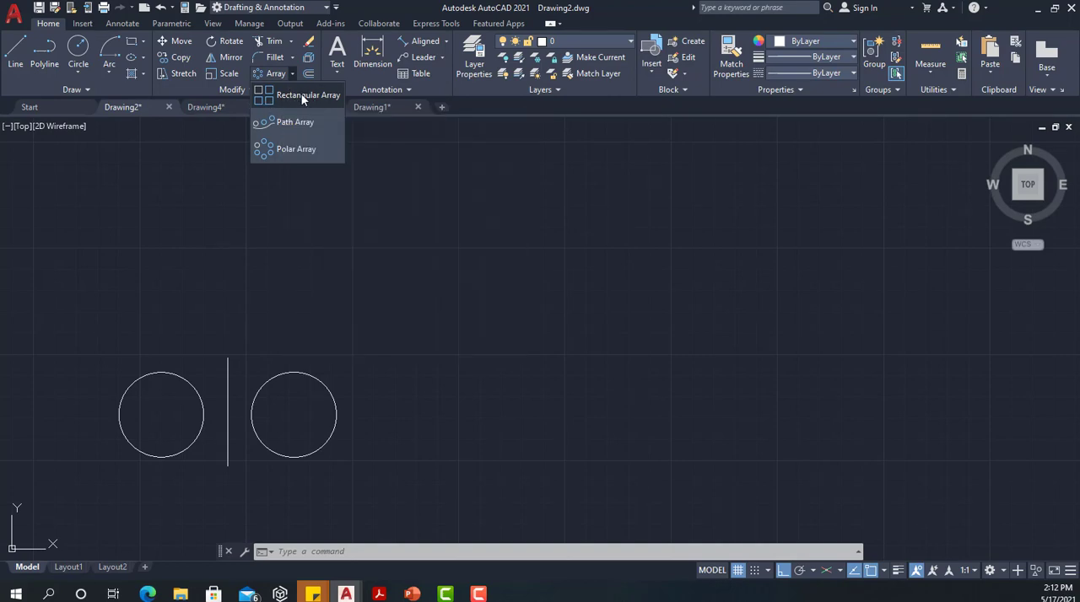
{"action": "left_click", "coordinate": [301, 94]}
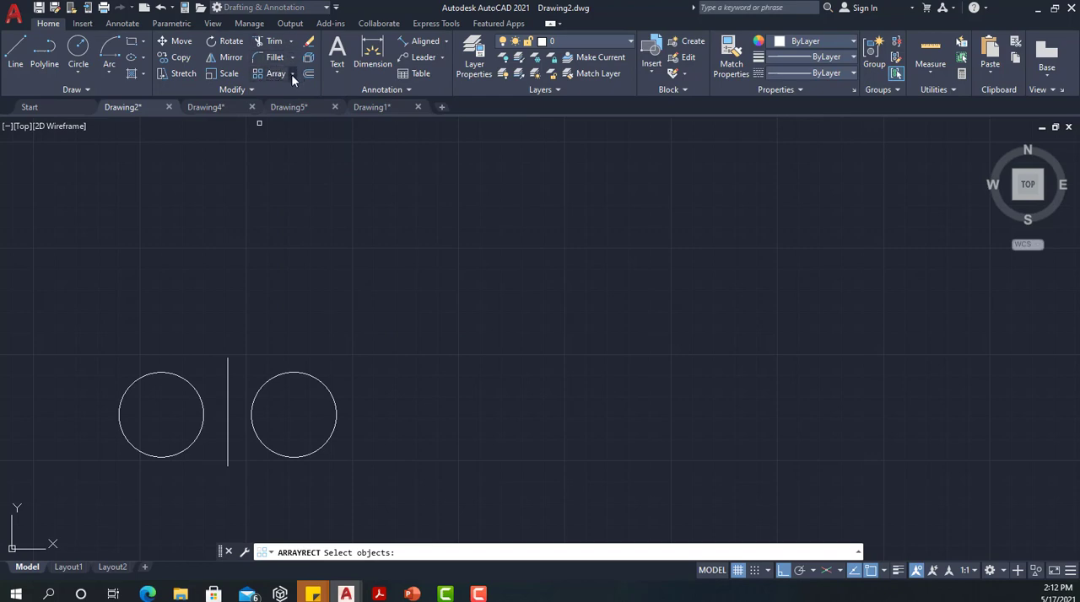
{"action": "left_click", "coordinate": [292, 76]}
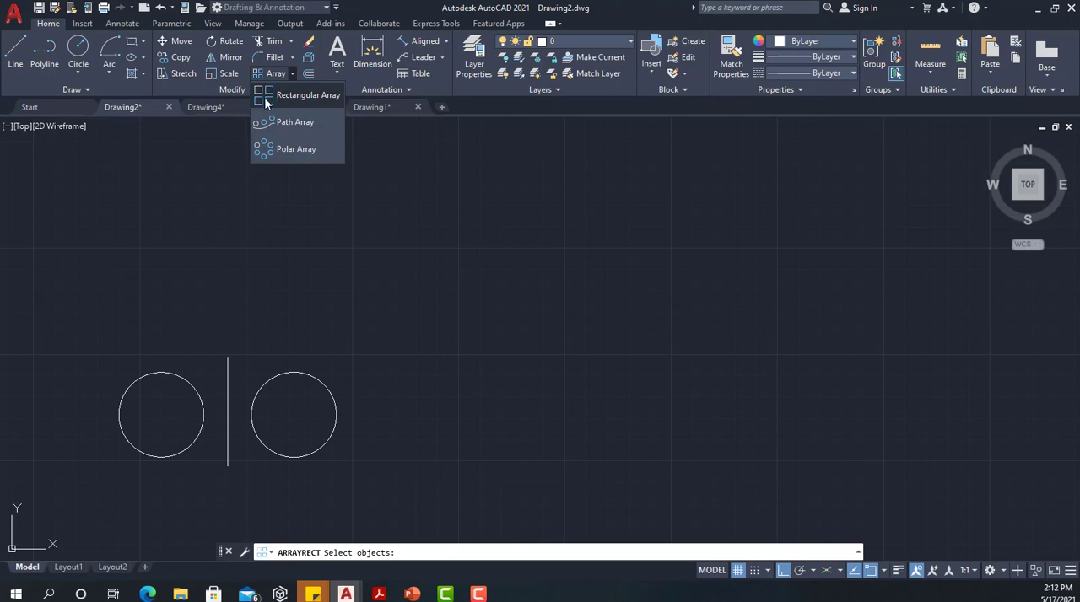
{"action": "left_click", "coordinate": [264, 97]}
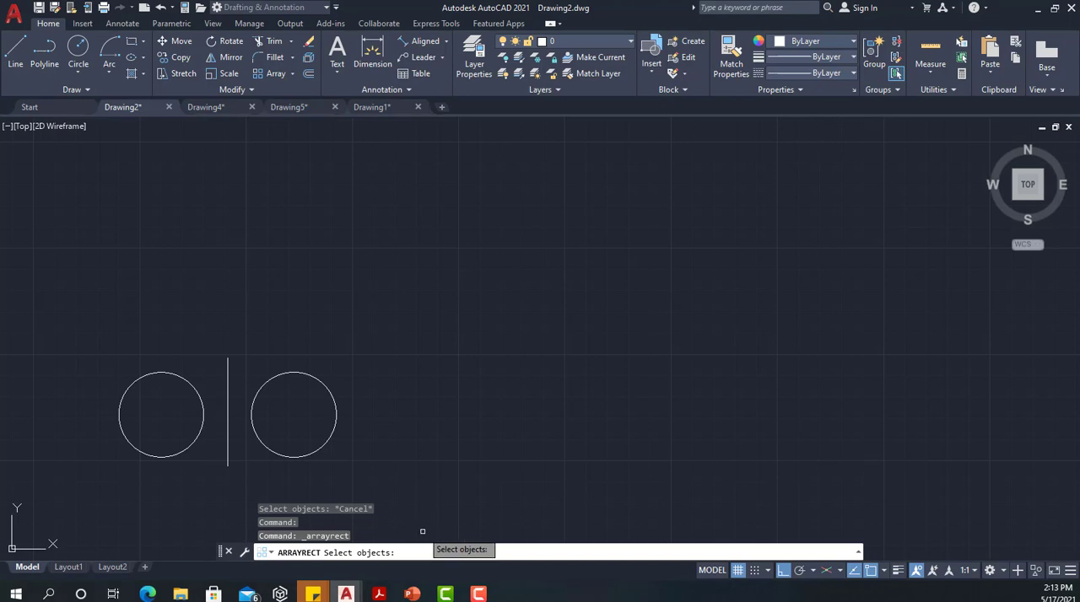
{"action": "left_click", "coordinate": [193, 389]}
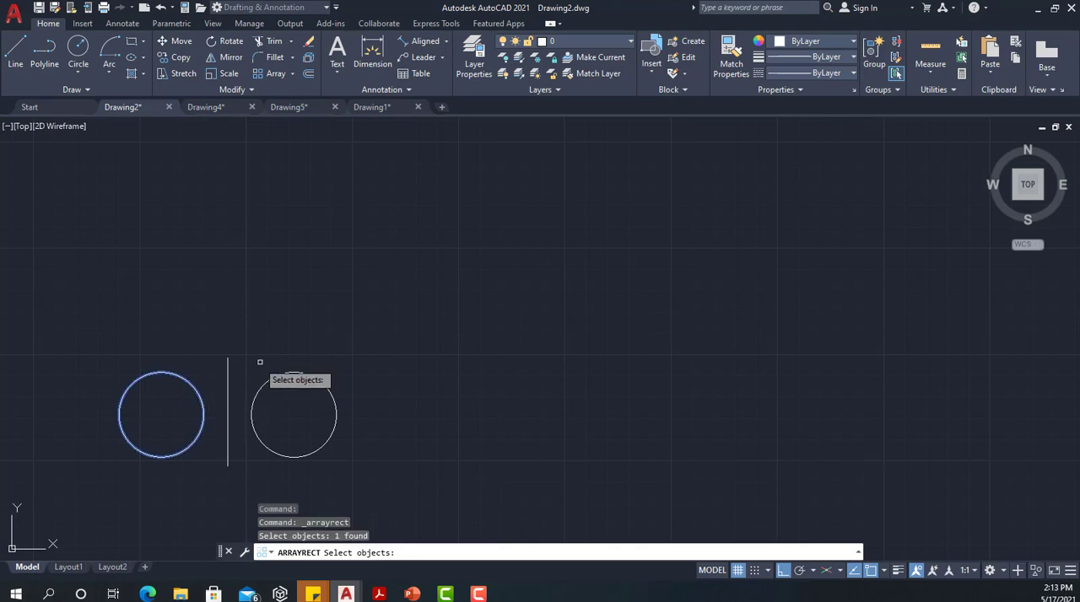
{"action": "left_click", "coordinate": [325, 388]}
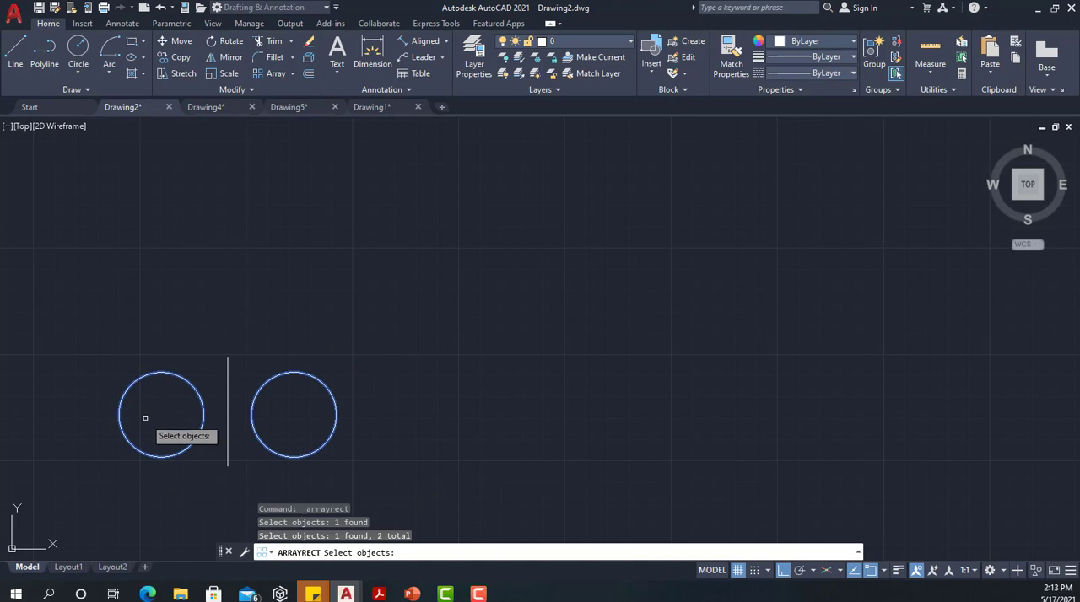
{"action": "key", "text": "Return"}
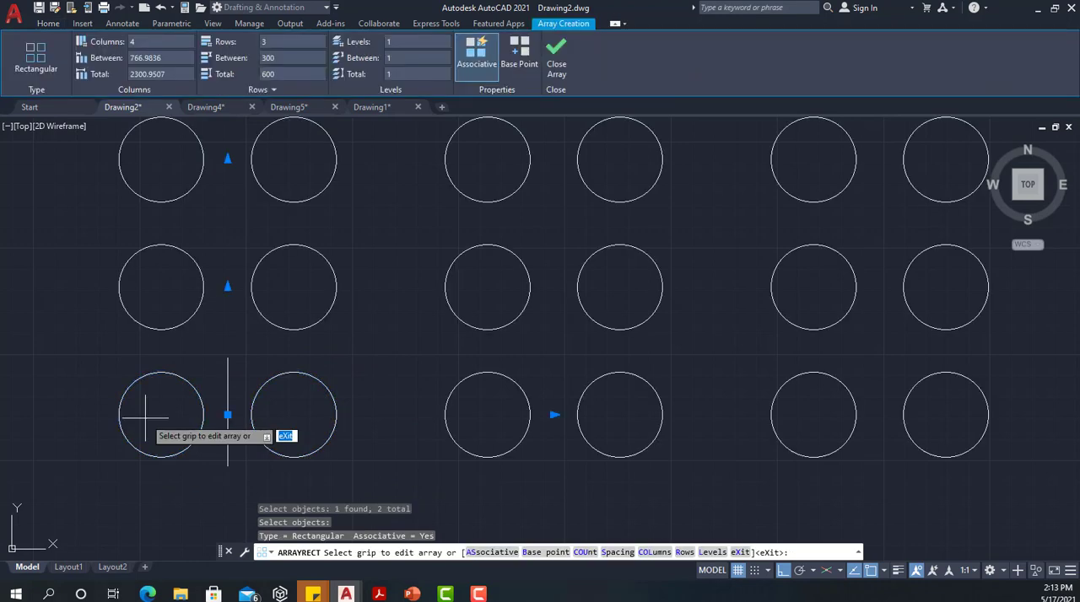
{"action": "scroll", "coordinate": [396, 232], "scroll_direction": "down", "scroll_amount": 2}
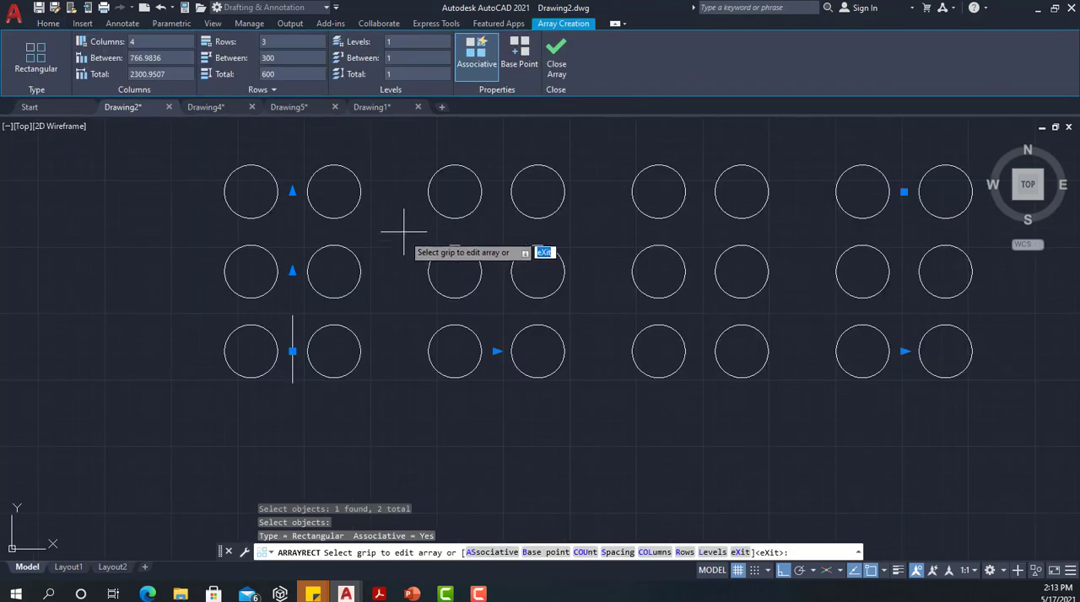
{"action": "mouse_move", "coordinate": [405, 229]}
{"action": "middle_mouse_down"}
{"action": "mouse_move", "coordinate": [343, 253]}
{"action": "mouse_move", "coordinate": [310, 283]}
{"action": "middle_mouse_up"}
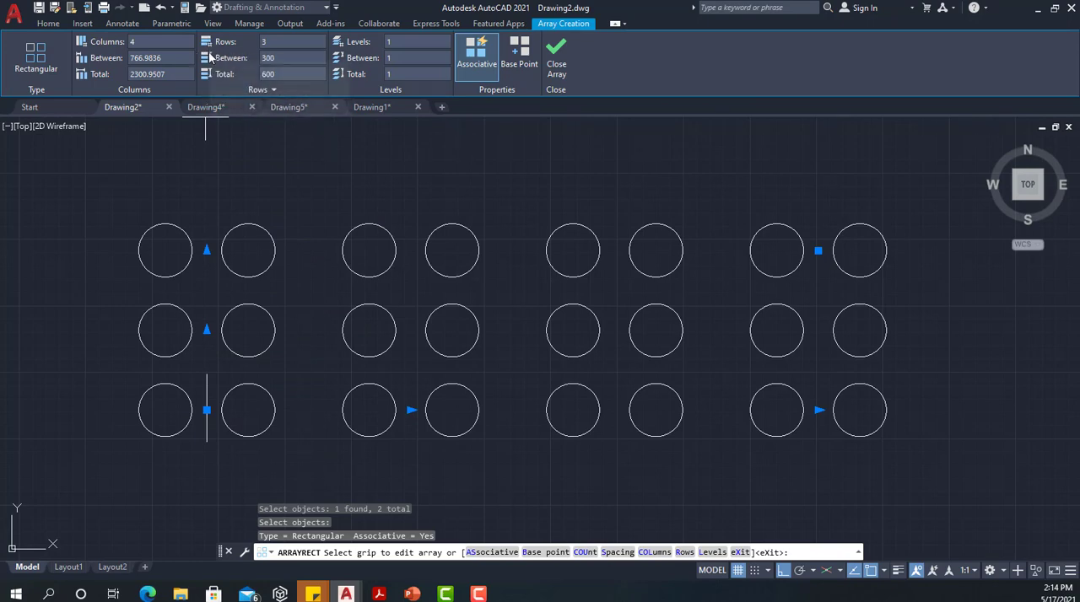
Extend the rectangular array of circle pairs to 5 columns
{"action": "left_click", "coordinate": [264, 42]}
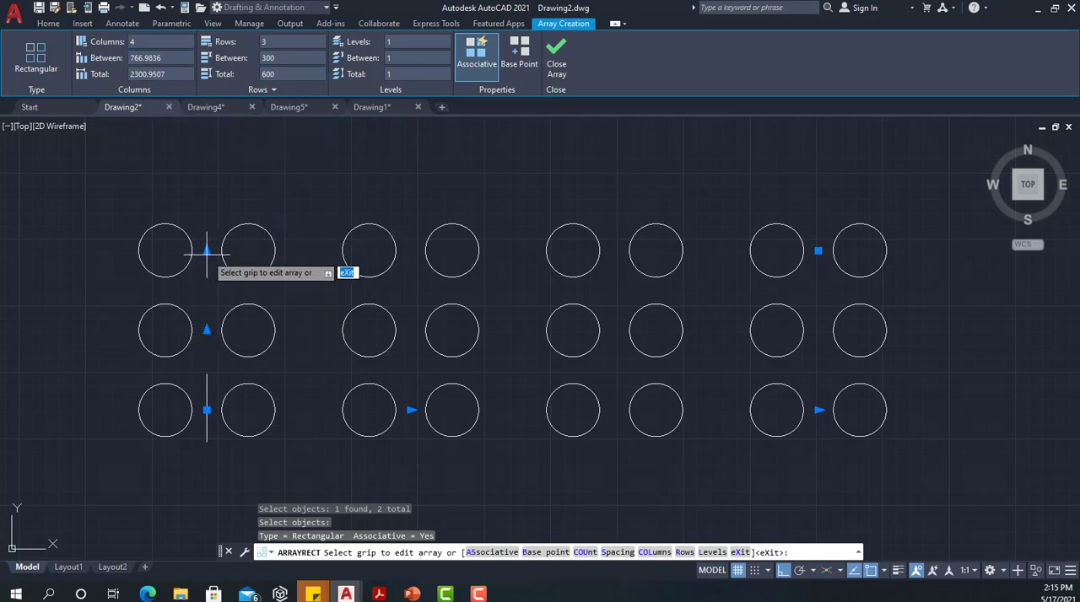
{"action": "left_click", "coordinate": [818, 411]}
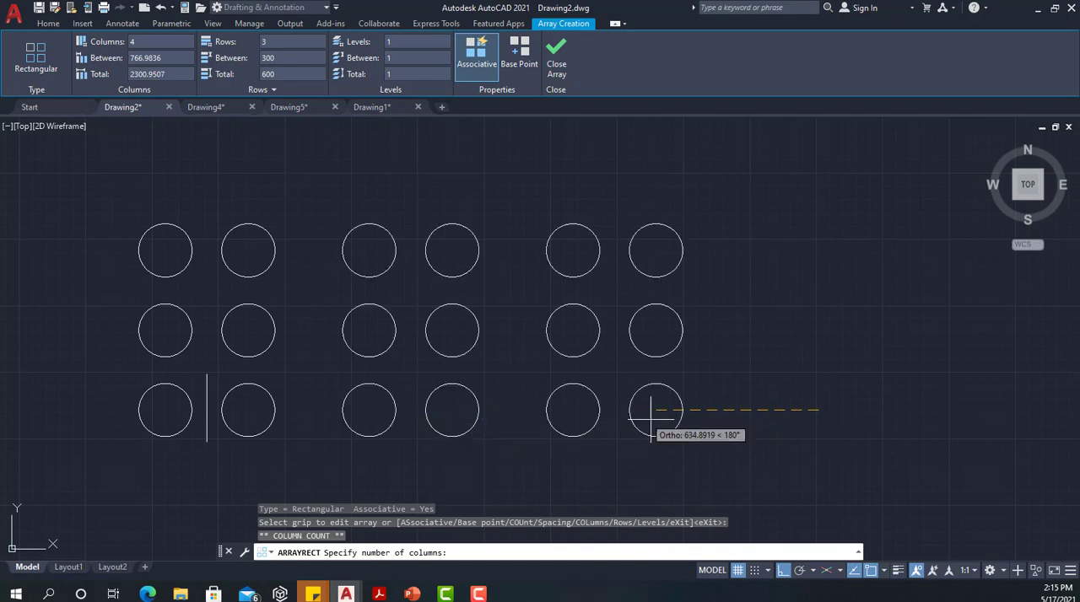
{"action": "scroll", "coordinate": [877, 388], "scroll_direction": "down", "scroll_amount": 4}
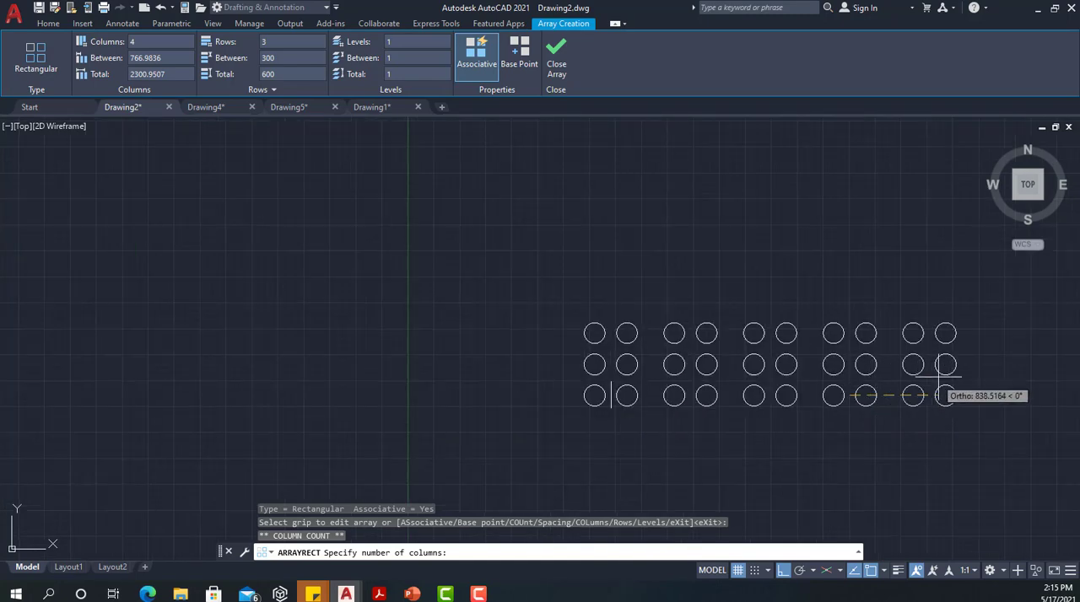
{"action": "middle_click_drag", "start_coordinate": [947, 369], "coordinate": [734, 346]}
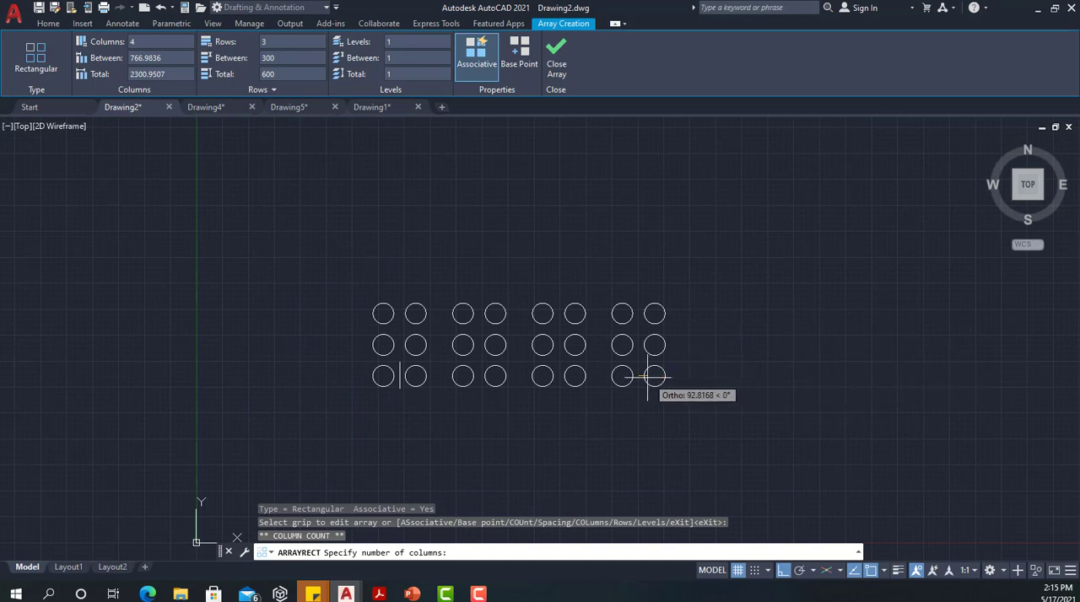
{"action": "left_click", "coordinate": [746, 385]}
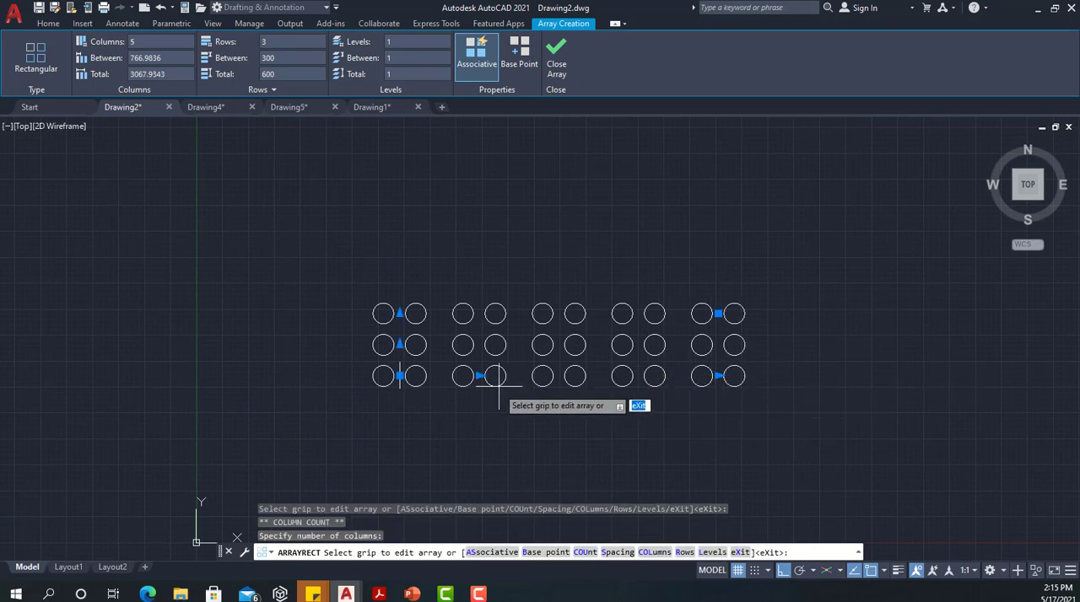
Tighten the spacing between the array's columns to about 752.5 units
{"action": "scroll", "coordinate": [478, 371], "scroll_direction": "up", "scroll_amount": 2}
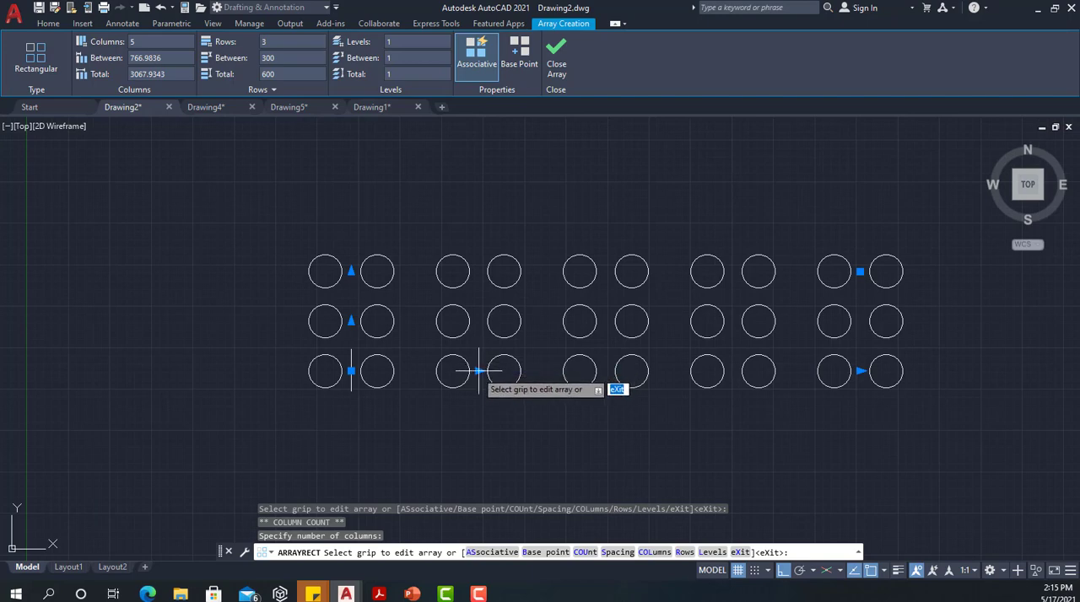
{"action": "left_click", "coordinate": [478, 371]}
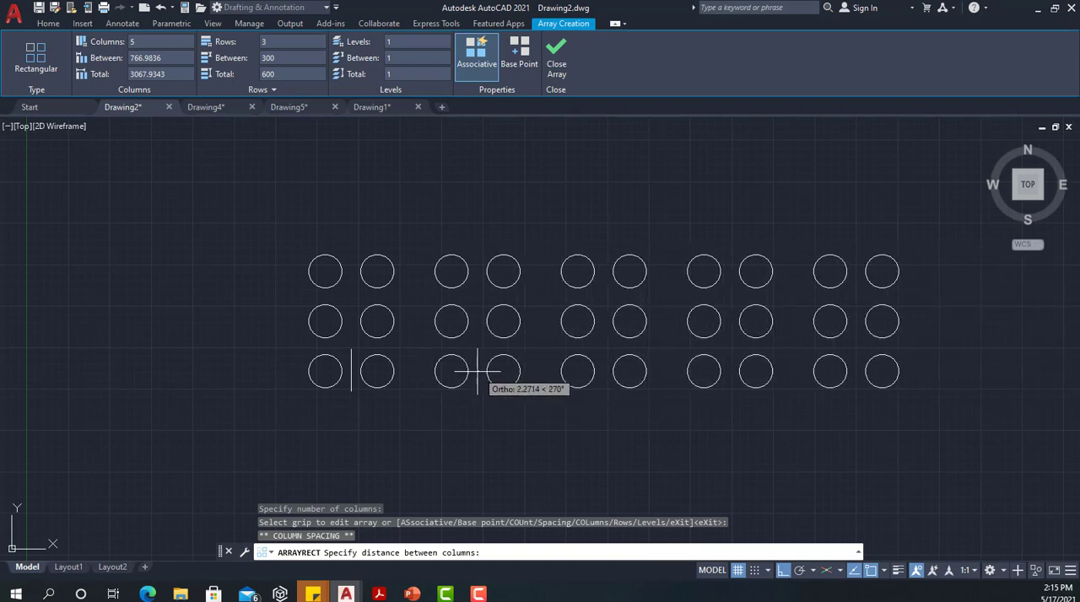
{"action": "left_click", "coordinate": [477, 371]}
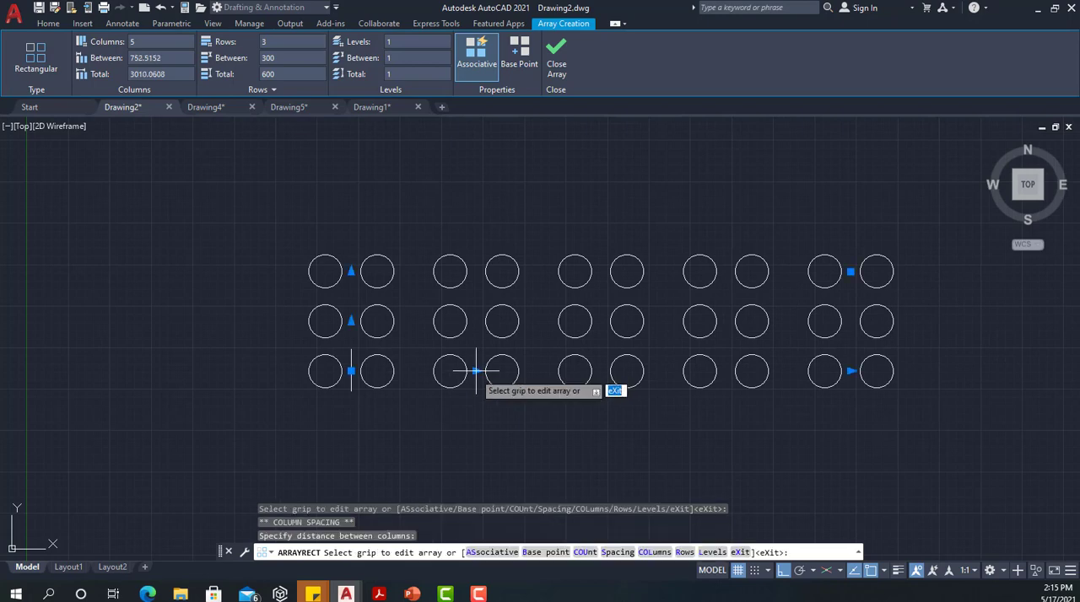
Extend the array upward to 5 rows
{"action": "left_click", "coordinate": [351, 271]}
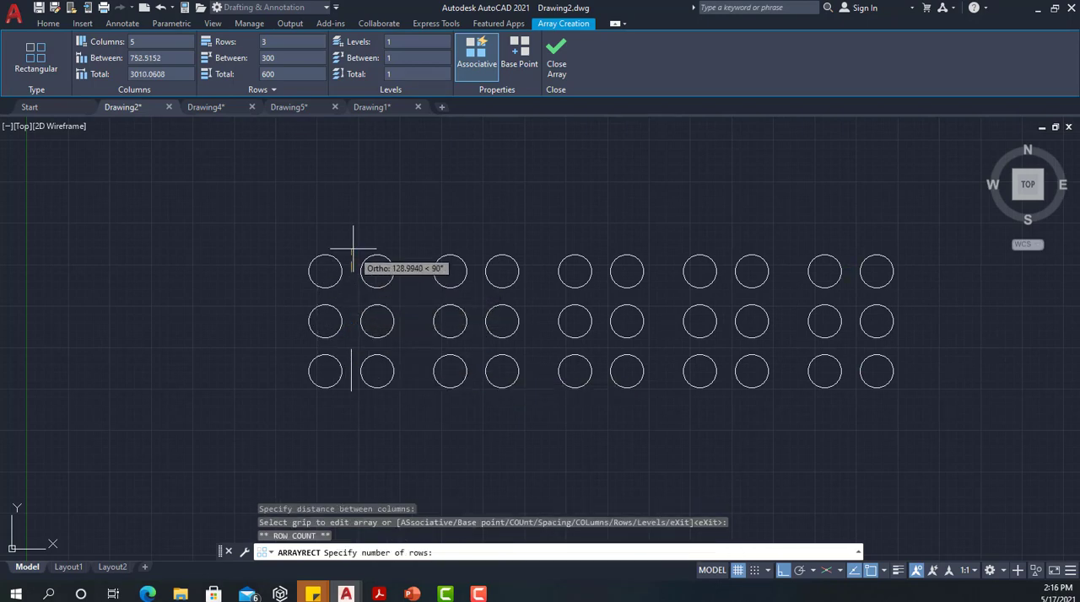
{"action": "middle_click_drag", "start_coordinate": [361, 173], "coordinate": [272, 207]}
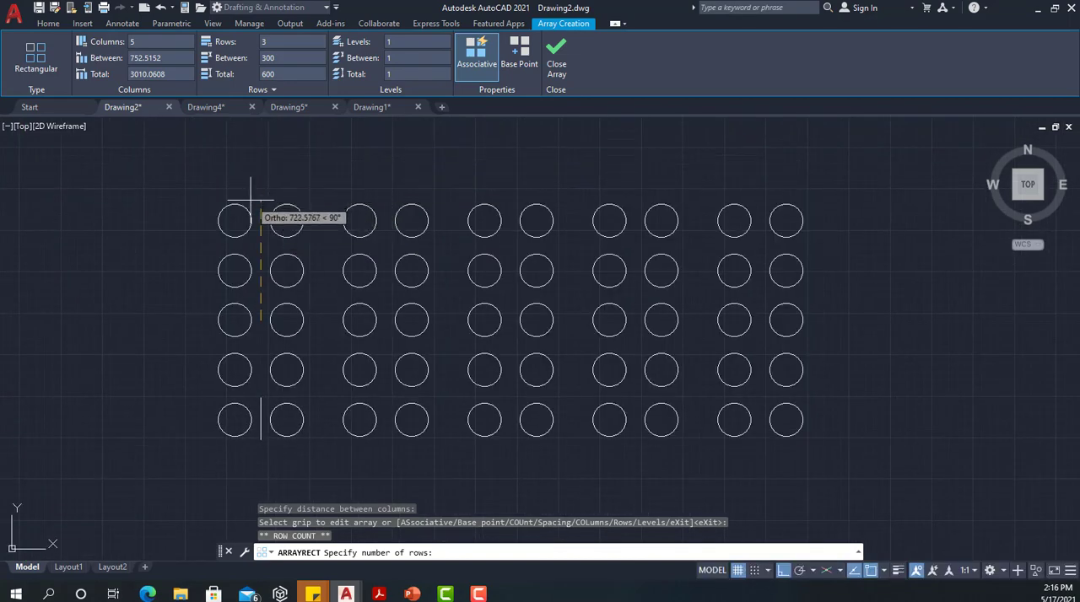
{"action": "left_click", "coordinate": [248, 200]}
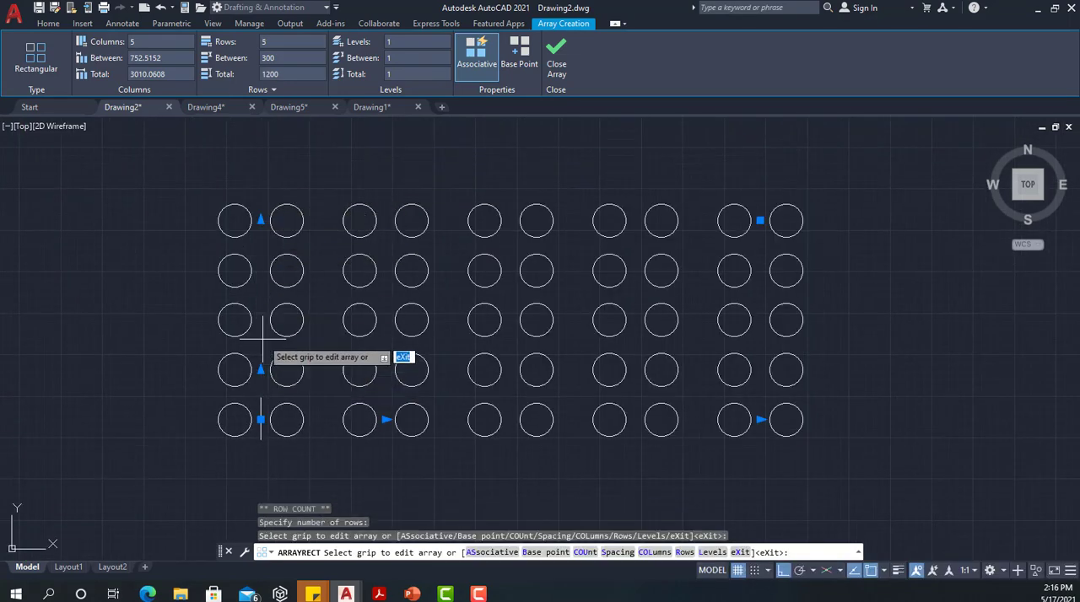
Pick a row spacing of 300 for the array and extend it to 6 columns from its far corner
{"action": "left_click", "coordinate": [260, 370]}
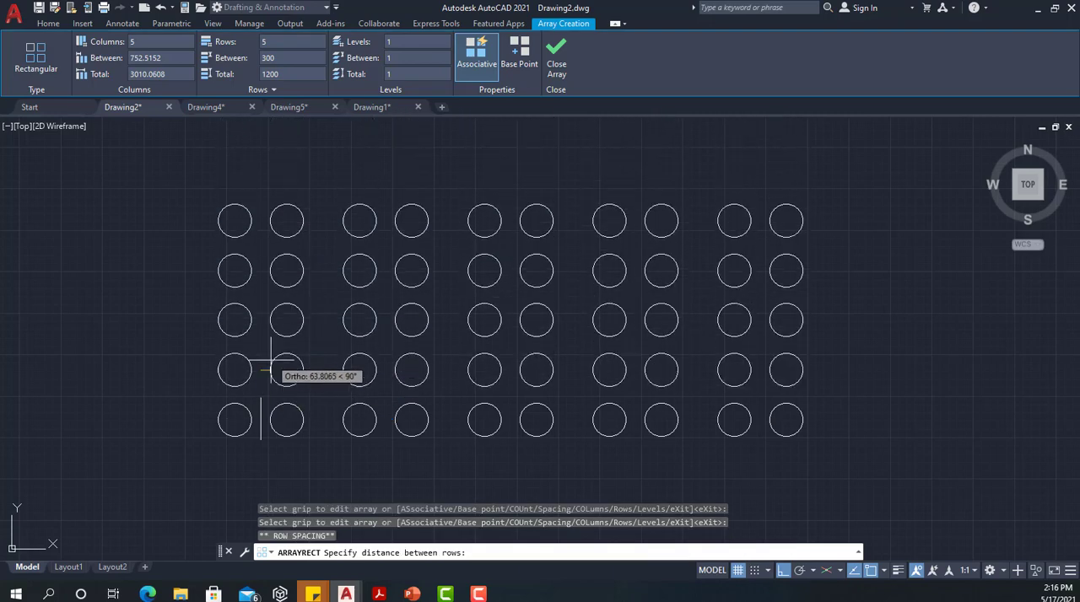
{"action": "left_click", "coordinate": [272, 369]}
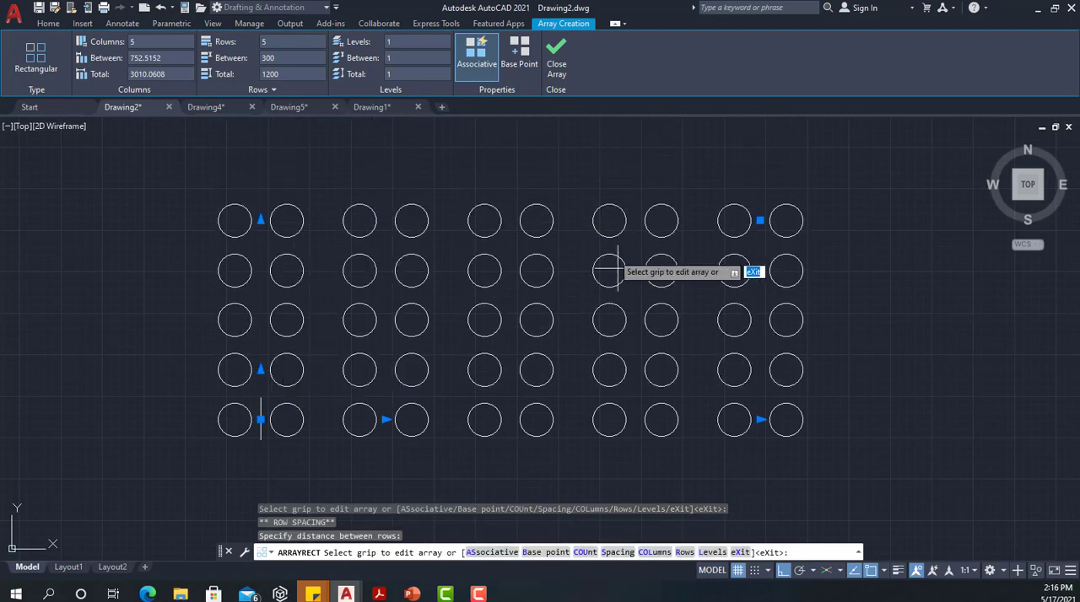
{"action": "left_click", "coordinate": [760, 220]}
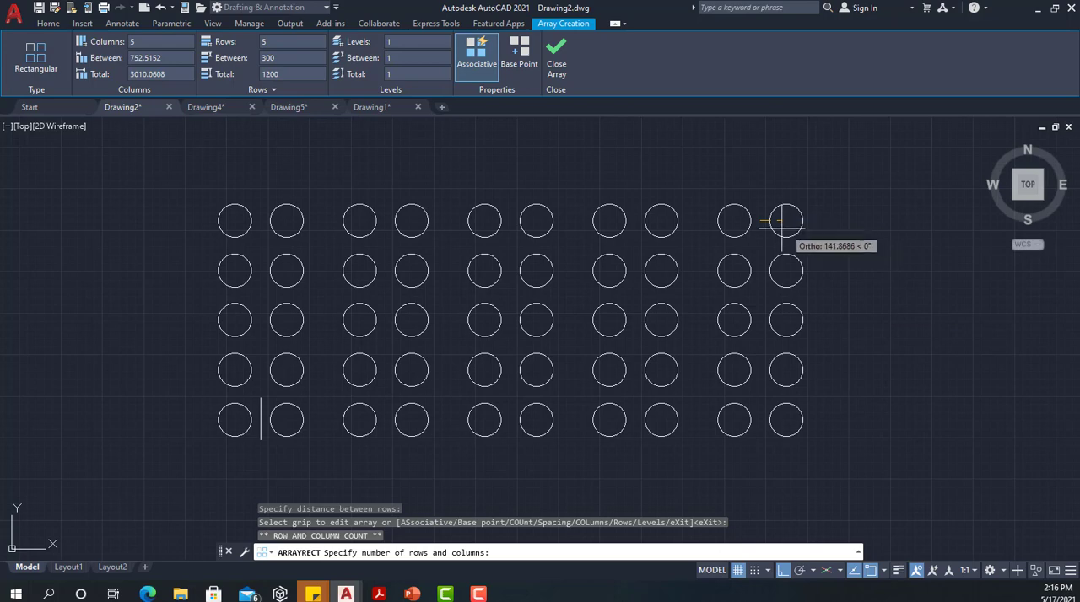
{"action": "left_click", "coordinate": [899, 222]}
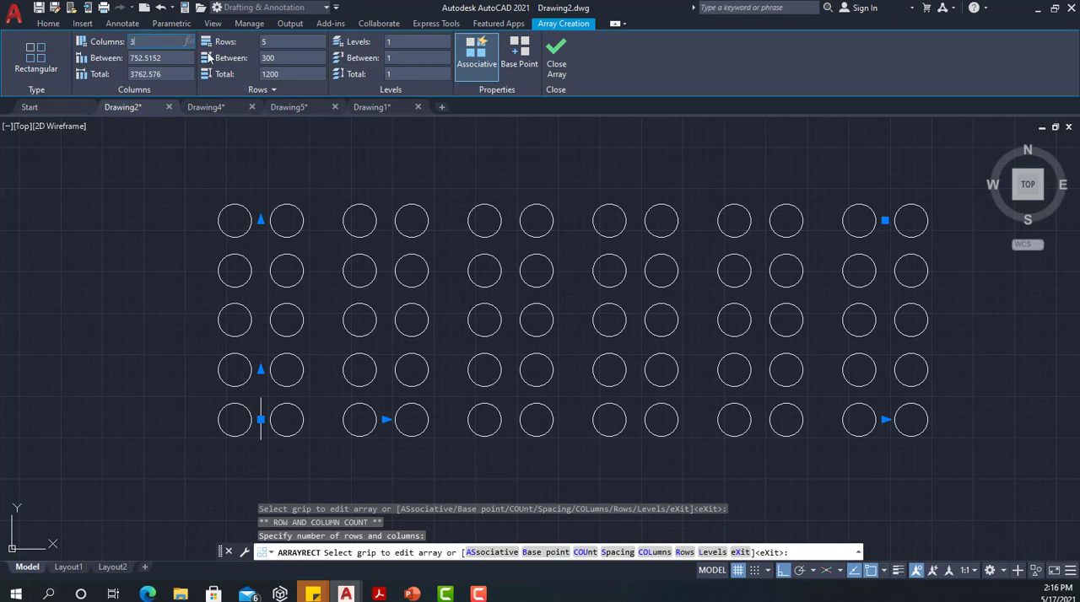
Set the array to 3 columns and 1 row with a column spacing of 500, and finish the array
{"action": "key", "text": "Return"}
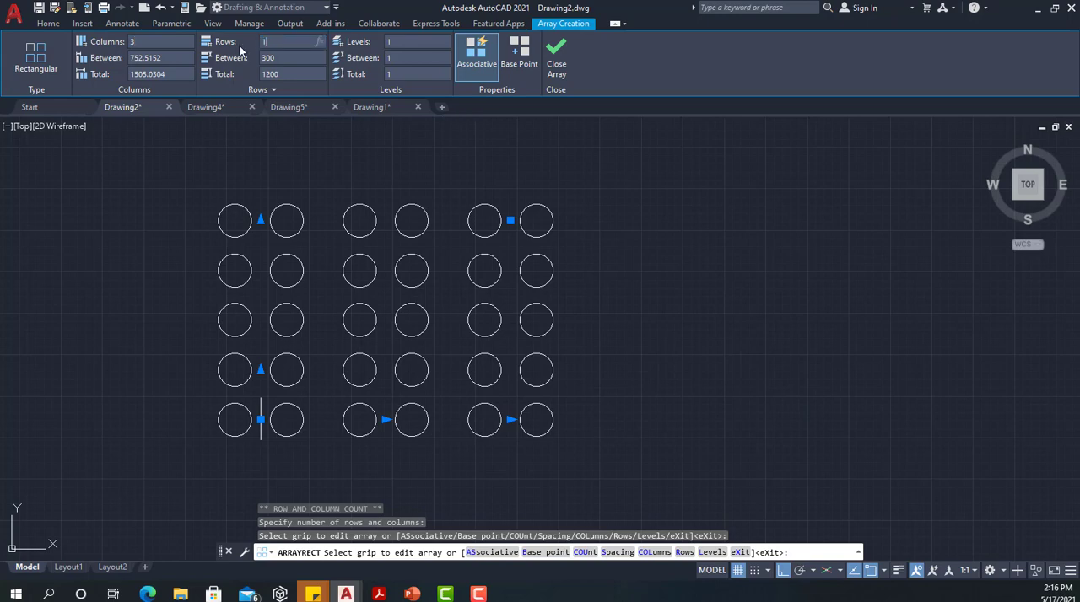
{"action": "left_click", "coordinate": [164, 56]}
{"action": "left_click_drag", "start_coordinate": [171, 57], "coordinate": [114, 54]}
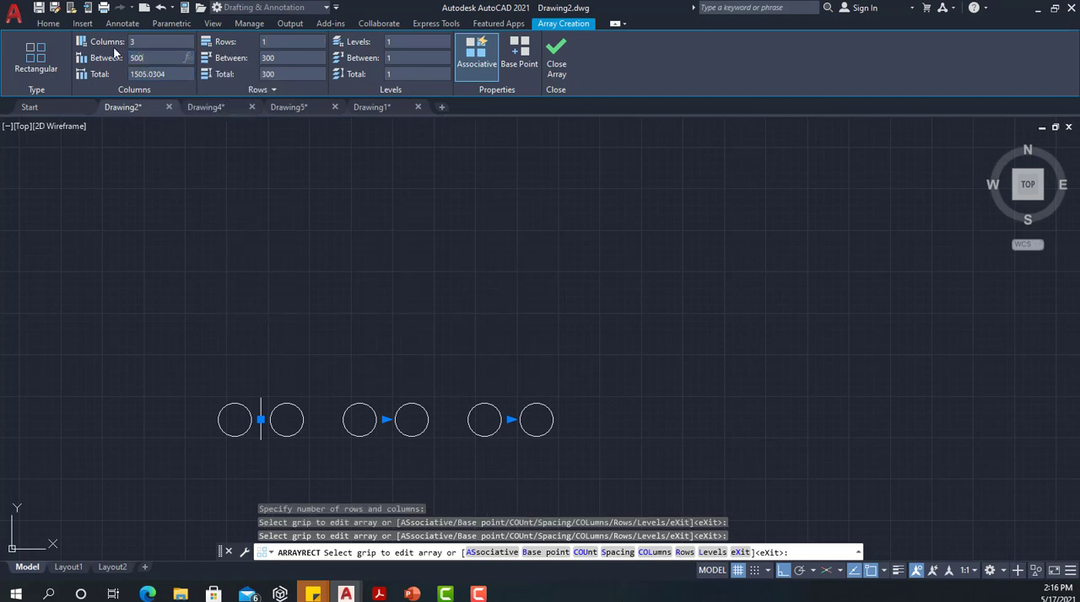
{"action": "type", "text": "500"}
{"action": "key", "text": "Return"}
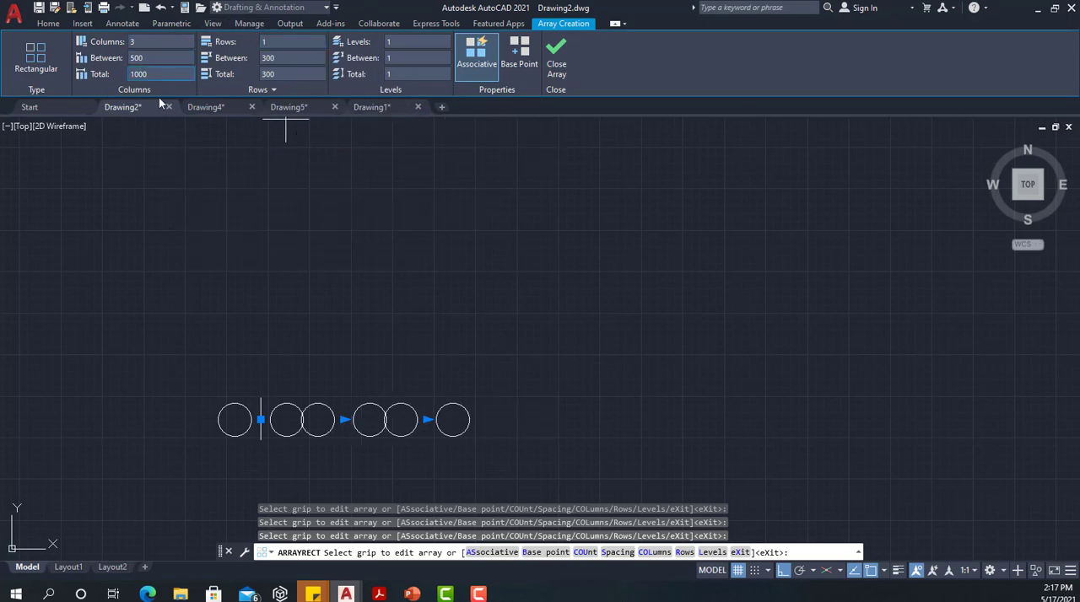
{"action": "left_click", "coordinate": [556, 57]}
Edit the finished array of circles and set its column spacing to 1000
{"action": "scroll", "coordinate": [306, 465], "scroll_direction": "up", "scroll_amount": 4}
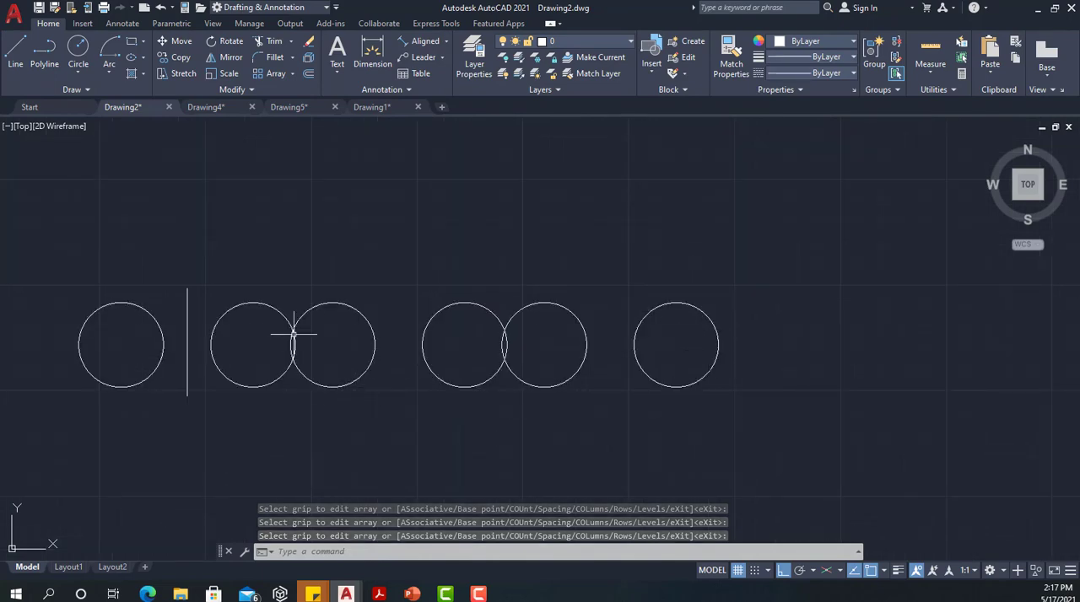
{"action": "left_click", "coordinate": [375, 332]}
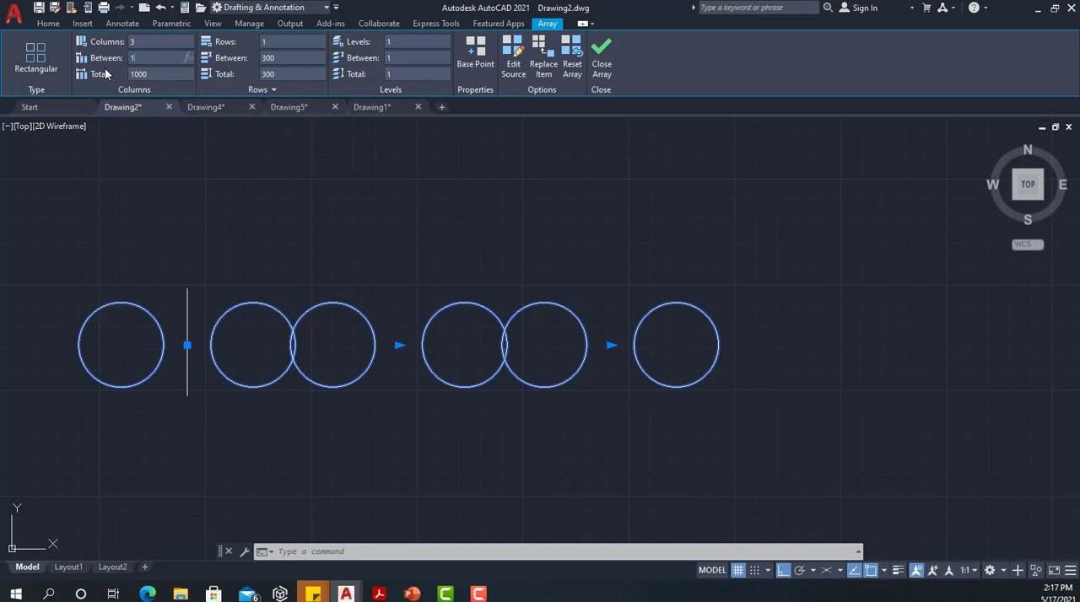
{"action": "type", "text": "000"}
{"action": "key", "text": "Return"}
{"action": "scroll", "coordinate": [448, 303], "scroll_direction": "down", "scroll_amount": 3}
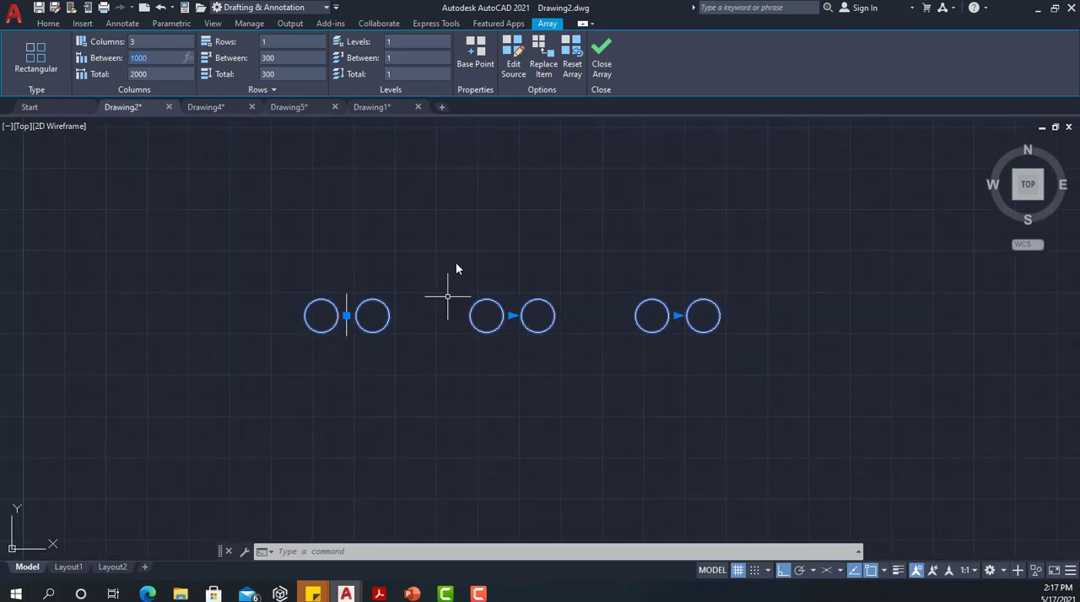
{"action": "mouse_move", "coordinate": [453, 257]}
{"action": "middle_mouse_down"}
{"action": "mouse_move", "coordinate": [424, 250]}
{"action": "mouse_move", "coordinate": [334, 296]}
{"action": "middle_mouse_up"}
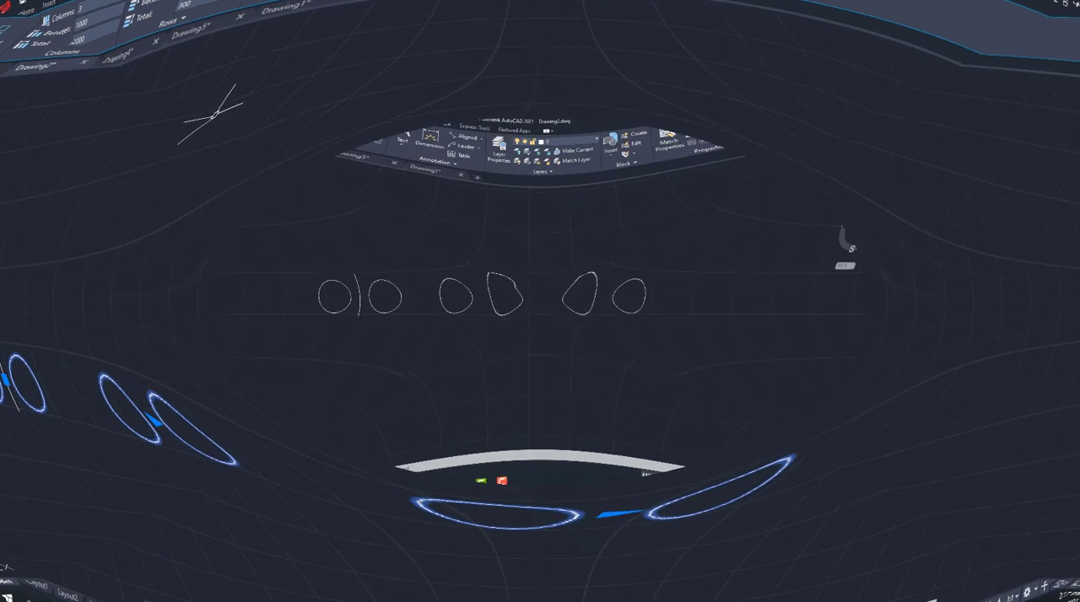
Undo the array edits and the rectangular array itself, back to the two circles and the vertical line
{"action": "key", "text": "ctrl+z"}
{"action": "key", "text": "ctrl+z"}
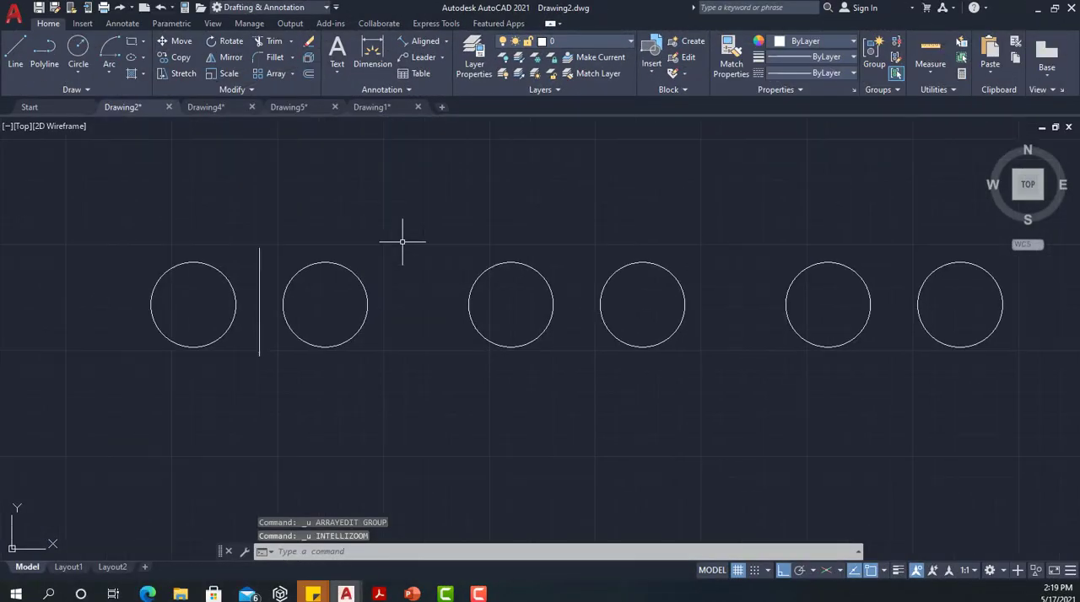
{"action": "key", "text": "ctrl+z"}
{"action": "key", "text": "ctrl+z"}
{"action": "key", "text": "ctrl+z"}
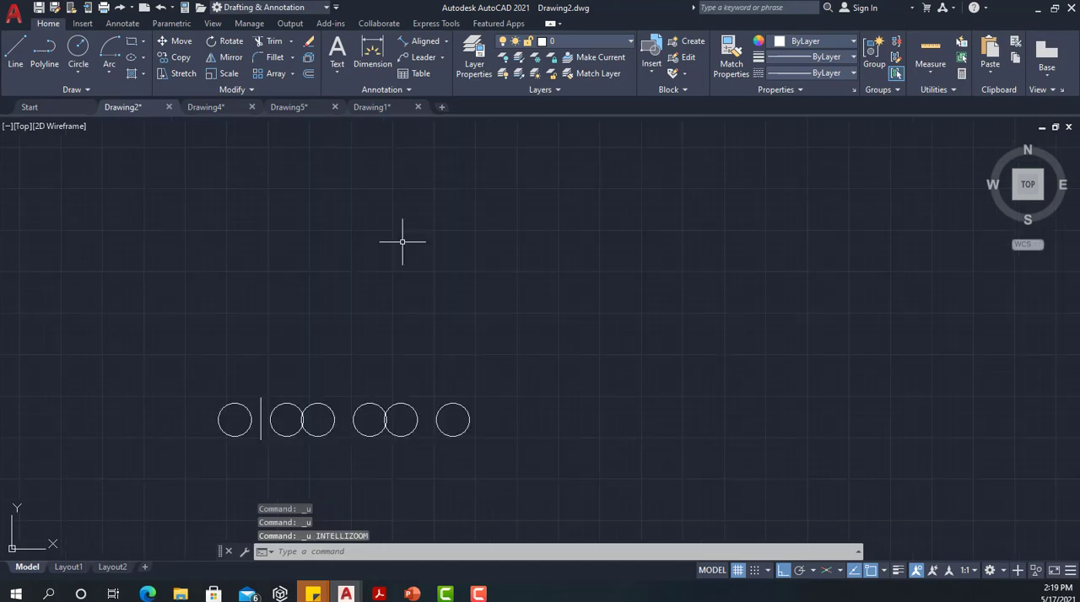
{"action": "key", "text": "ctrl+z"}
{"action": "mouse_move", "coordinate": [405, 251]}
{"action": "middle_mouse_down"}
{"action": "mouse_move", "coordinate": [520, 253]}
{"action": "mouse_move", "coordinate": [673, 204]}
{"action": "middle_mouse_up"}
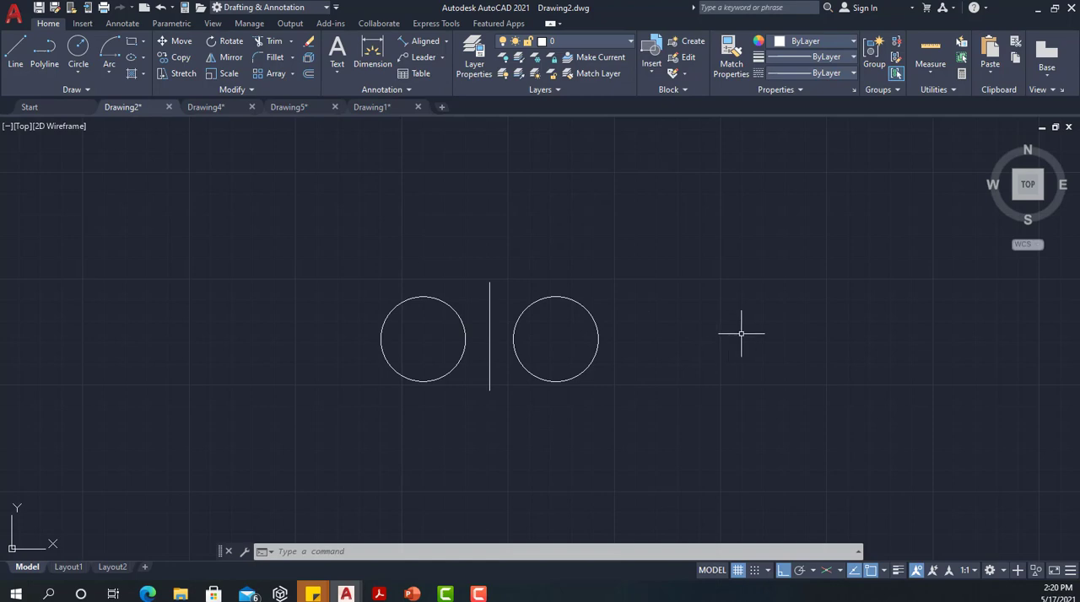
Draw a horizontal line about 470 units long from the right circle's center outward to the right
{"action": "key", "text": "Return"}
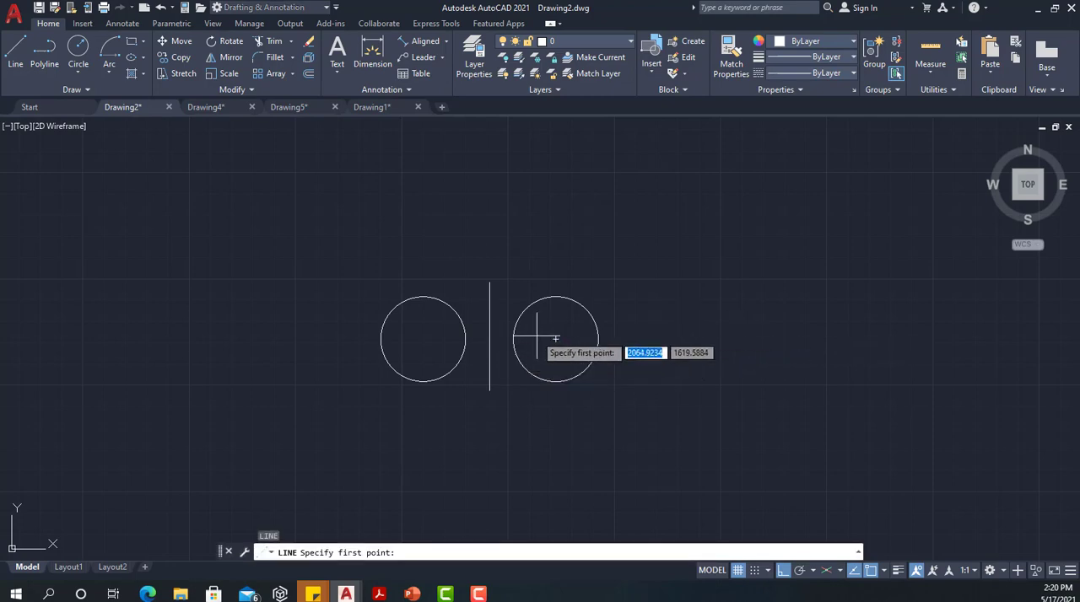
{"action": "left_click", "coordinate": [555, 339]}
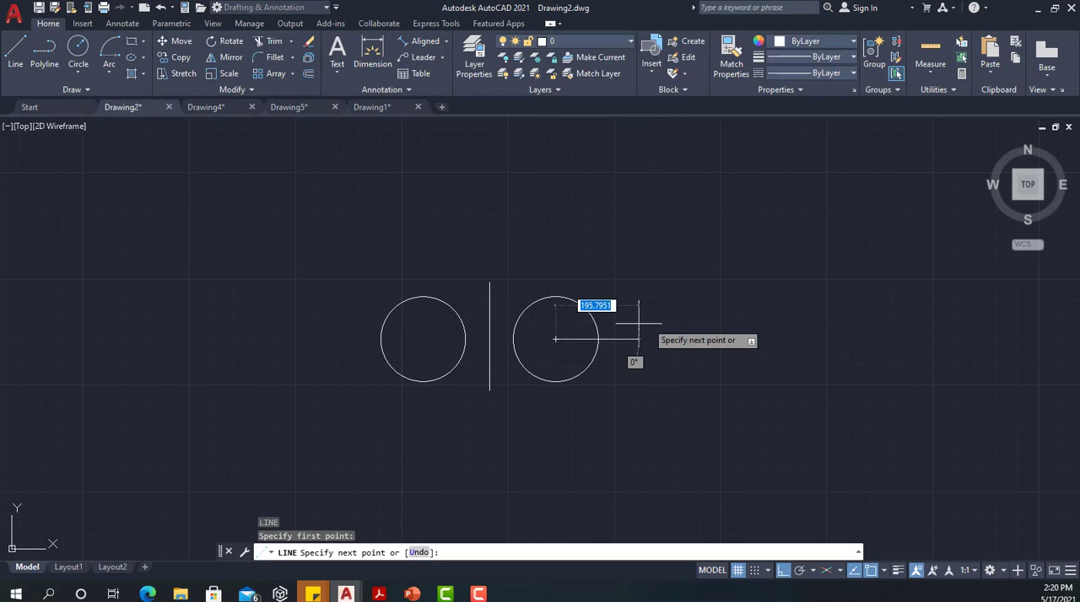
{"action": "left_click", "coordinate": [755, 339]}
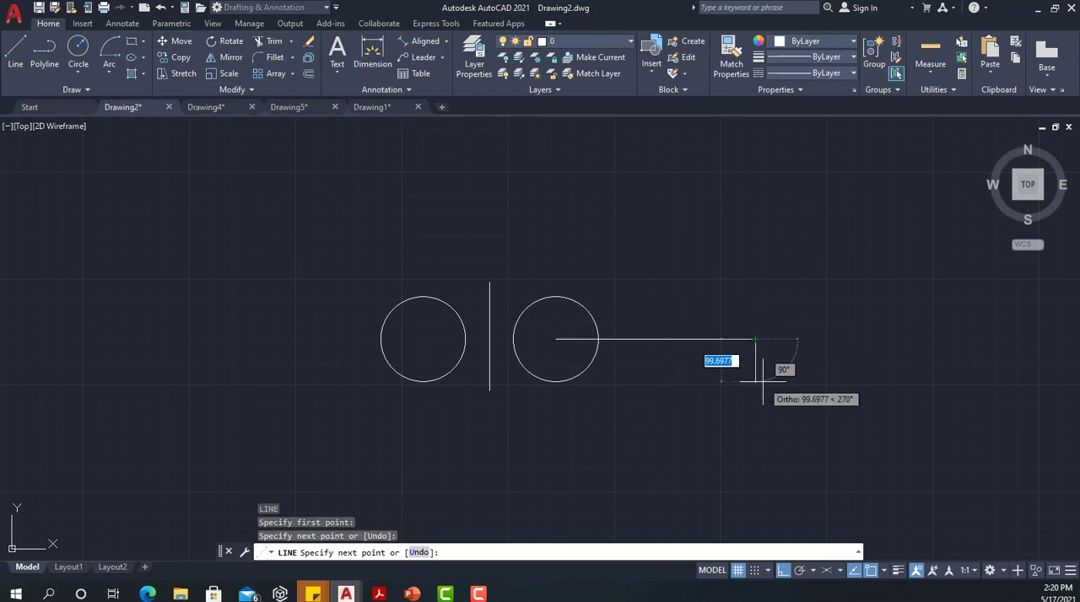
{"action": "key", "text": "Escape"}
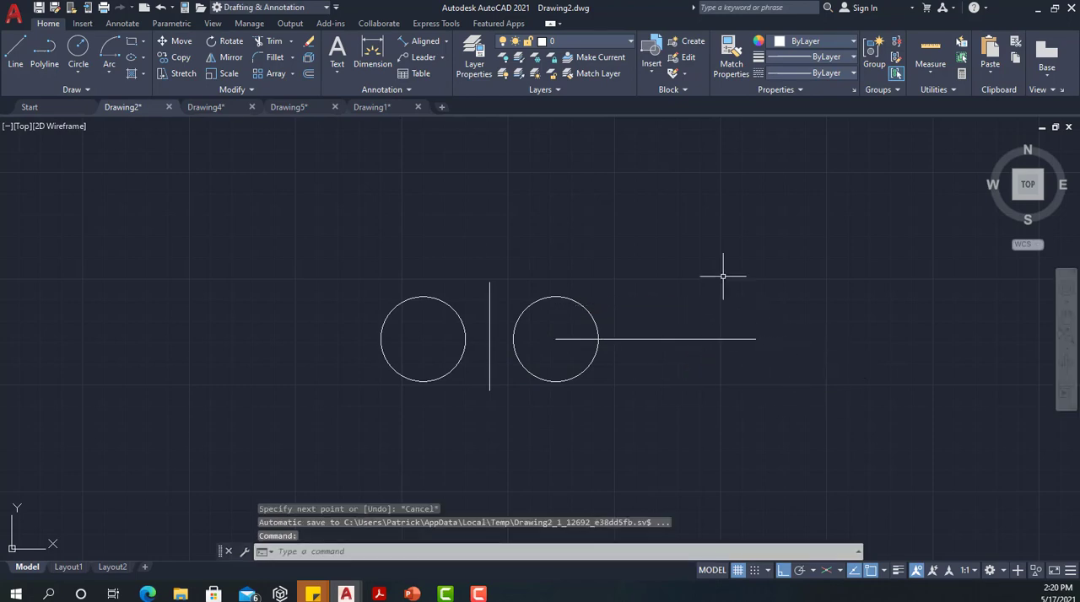
{"action": "middle_click_drag", "start_coordinate": [735, 279], "coordinate": [528, 310]}
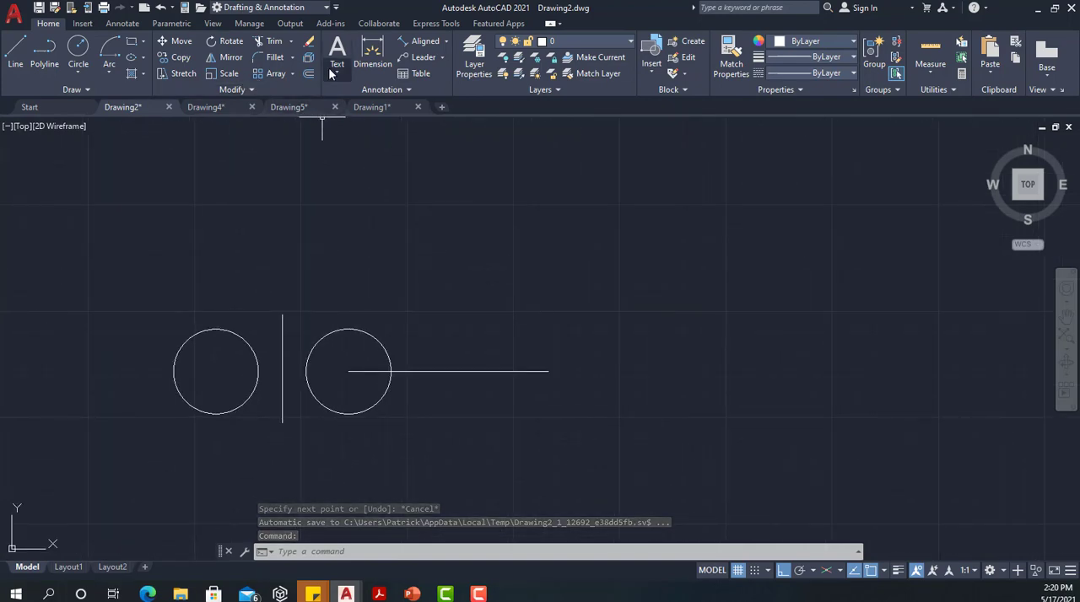
Create a polar array of both circles and the vertical line around the right endpoint of the horizontal line
{"action": "left_click", "coordinate": [291, 74]}
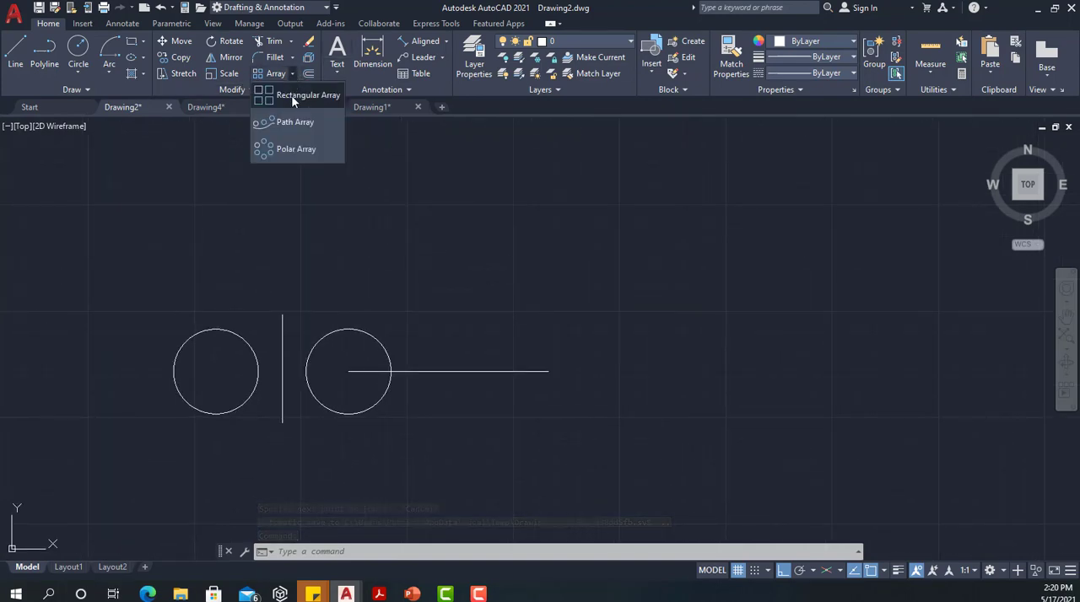
{"action": "left_click", "coordinate": [285, 149]}
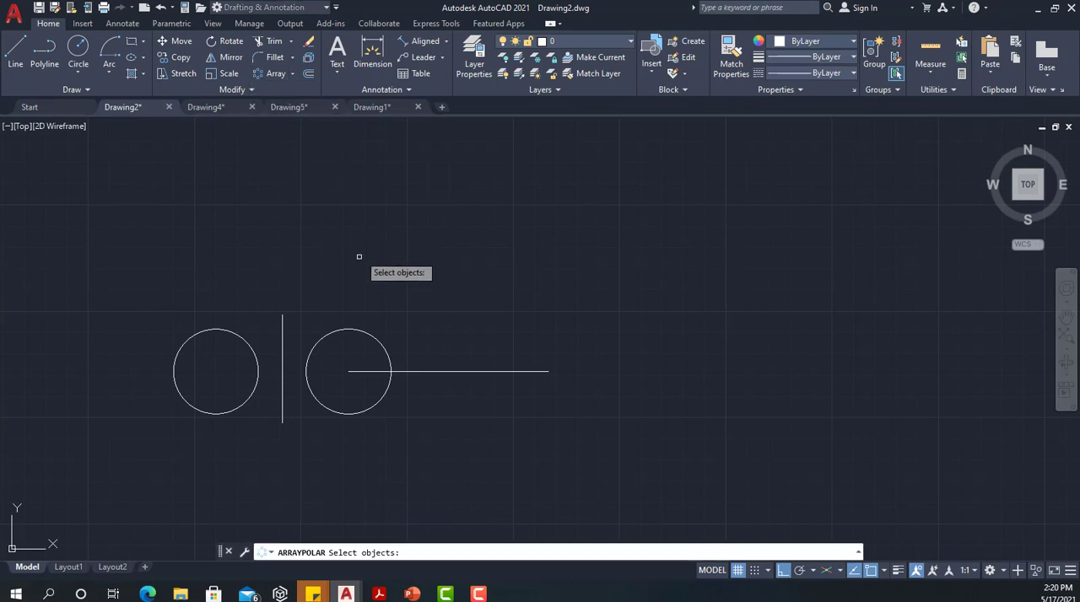
{"action": "left_click", "coordinate": [367, 333]}
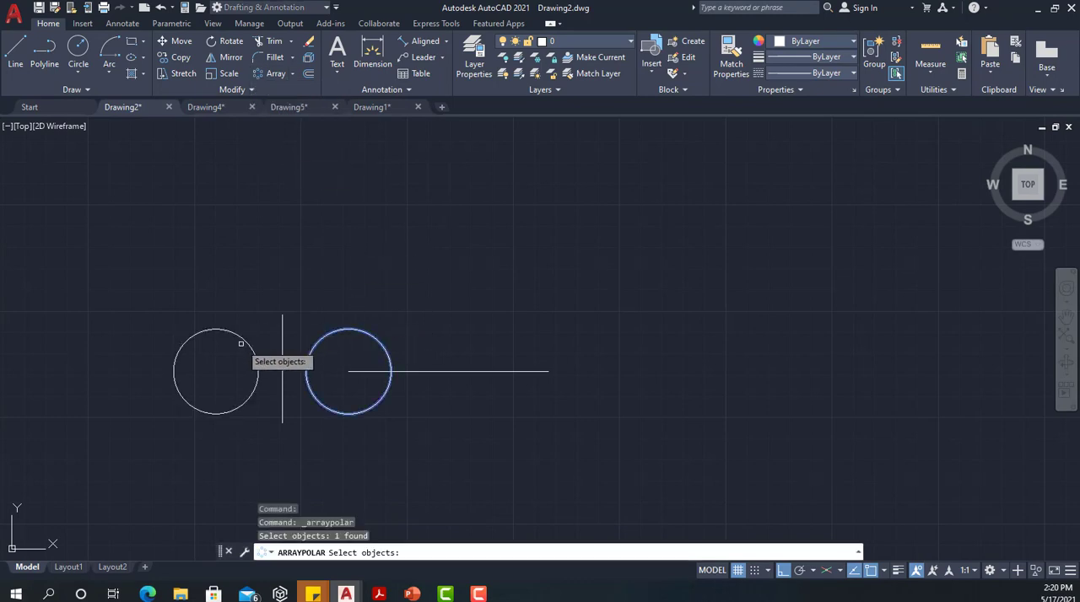
{"action": "left_click", "coordinate": [246, 344]}
{"action": "left_click", "coordinate": [282, 321]}
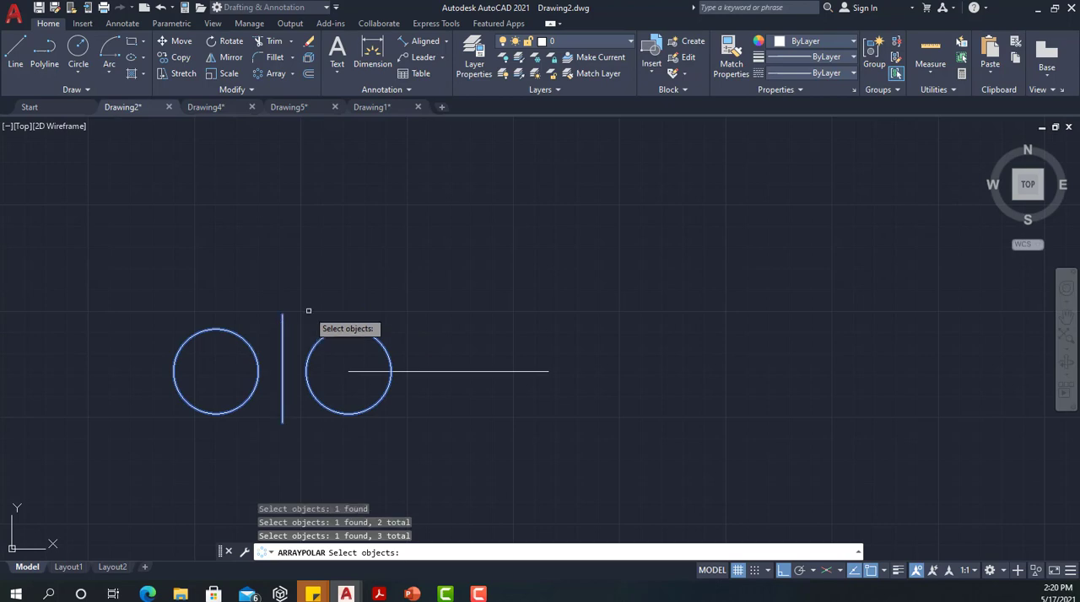
{"action": "key", "text": "Return"}
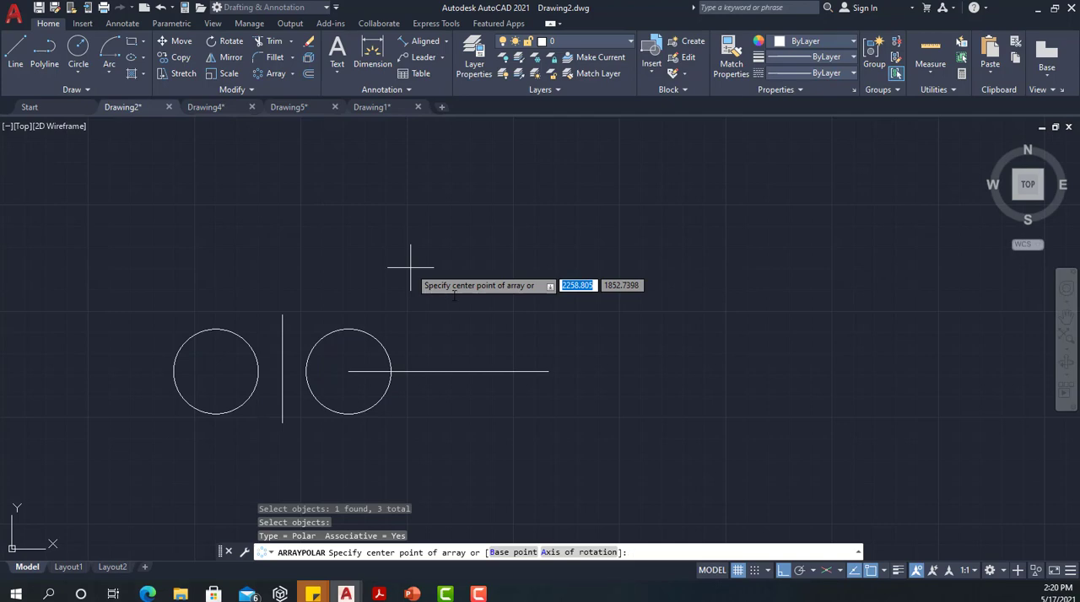
{"action": "left_click", "coordinate": [548, 371]}
{"action": "scroll", "coordinate": [497, 306], "scroll_direction": "down", "scroll_amount": 2}
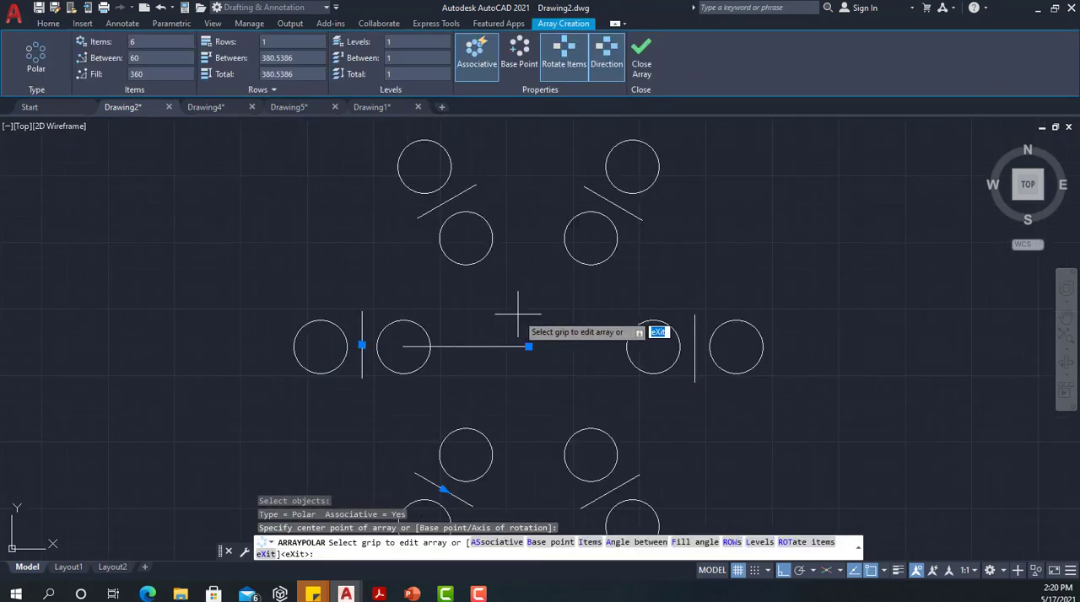
Set the polar array to 10 items and switch item rotation off and back on
{"action": "scroll", "coordinate": [485, 291], "scroll_direction": "down", "scroll_amount": 1}
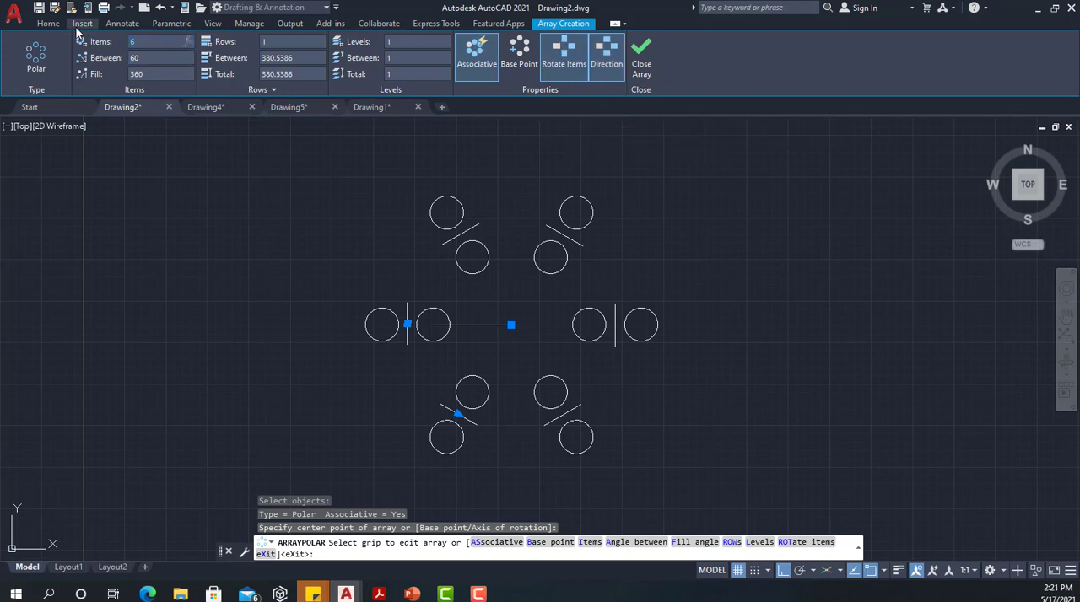
{"action": "type", "text": "0"}
{"action": "key", "text": "Return"}
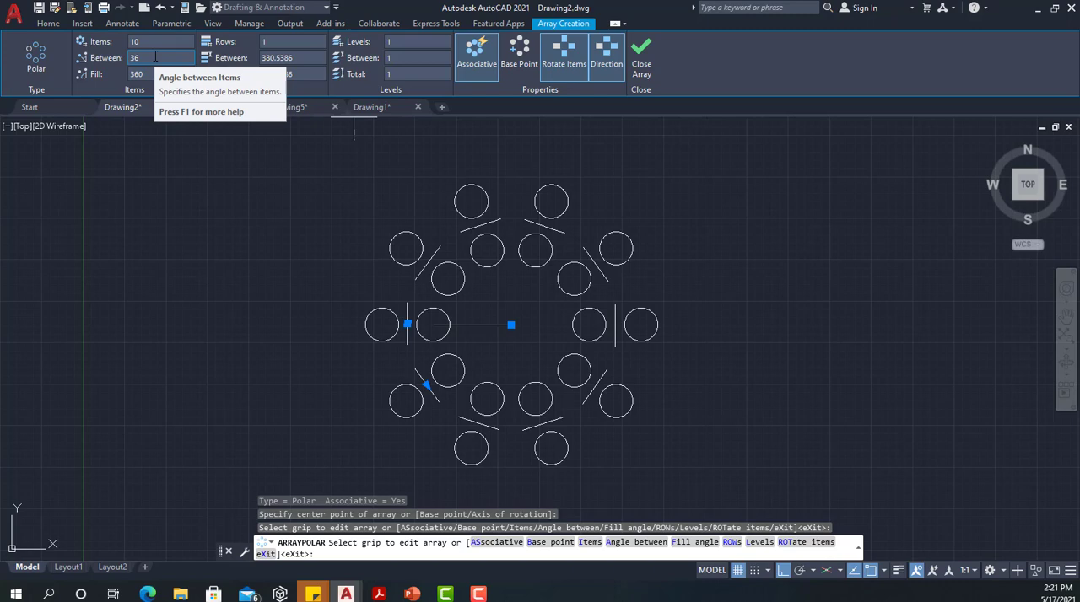
{"action": "left_click", "coordinate": [557, 72]}
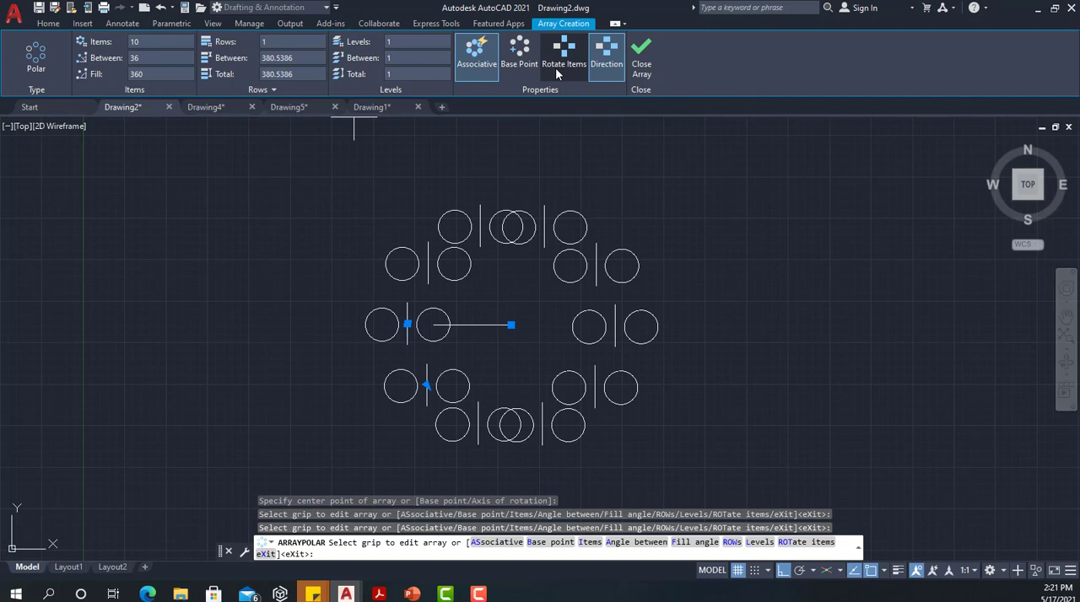
{"action": "left_click", "coordinate": [555, 67]}
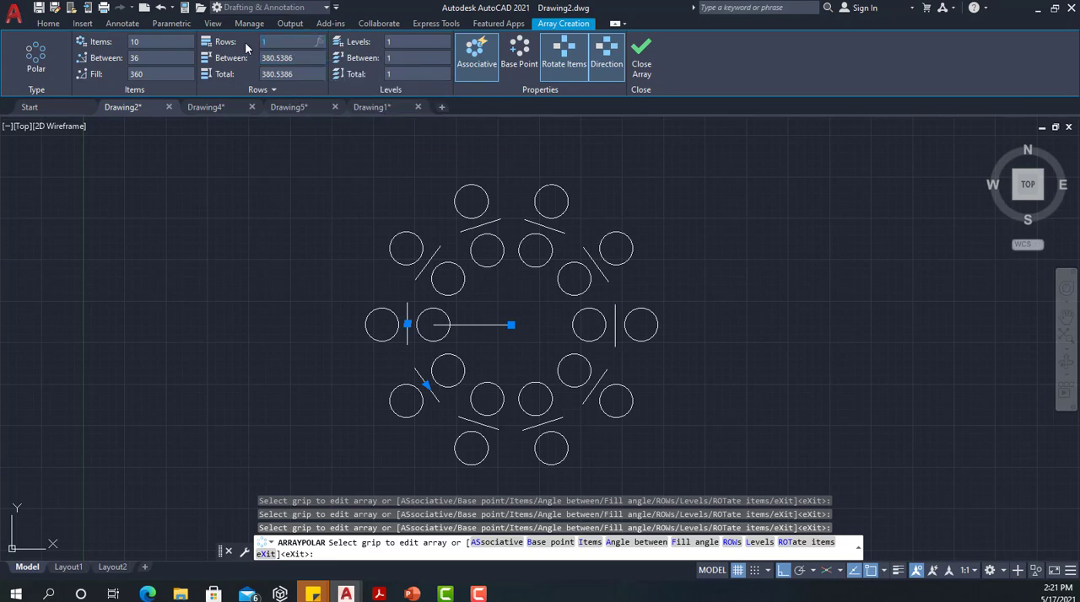
Give the polar array 2 rows with a row spacing of 750, and finish the array
{"action": "key", "text": "Return"}
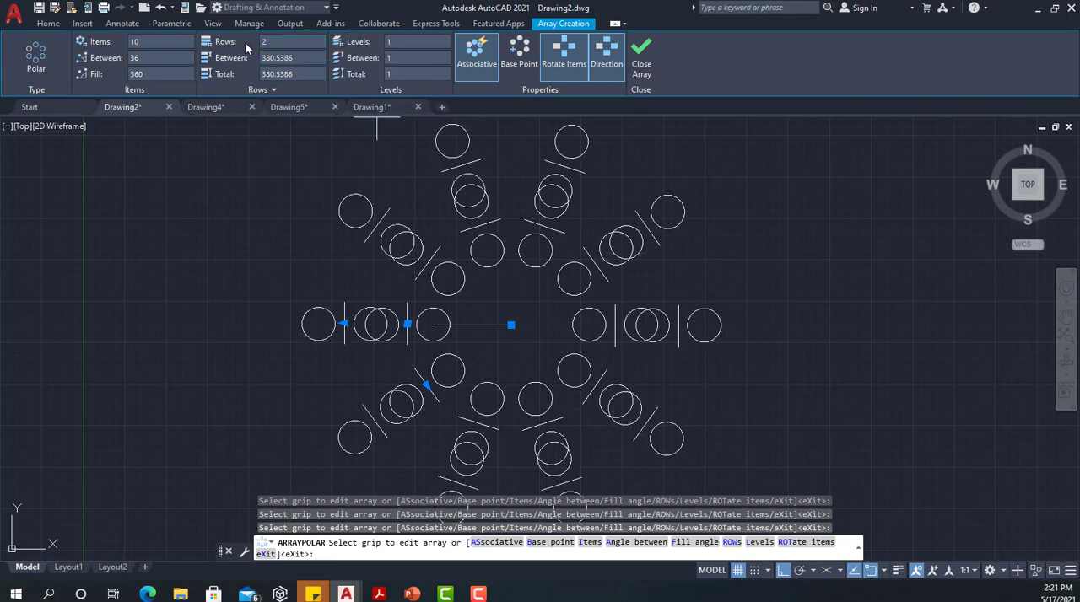
{"action": "left_click", "coordinate": [311, 57]}
{"action": "type", "text": "750"}
{"action": "key", "text": "Return"}
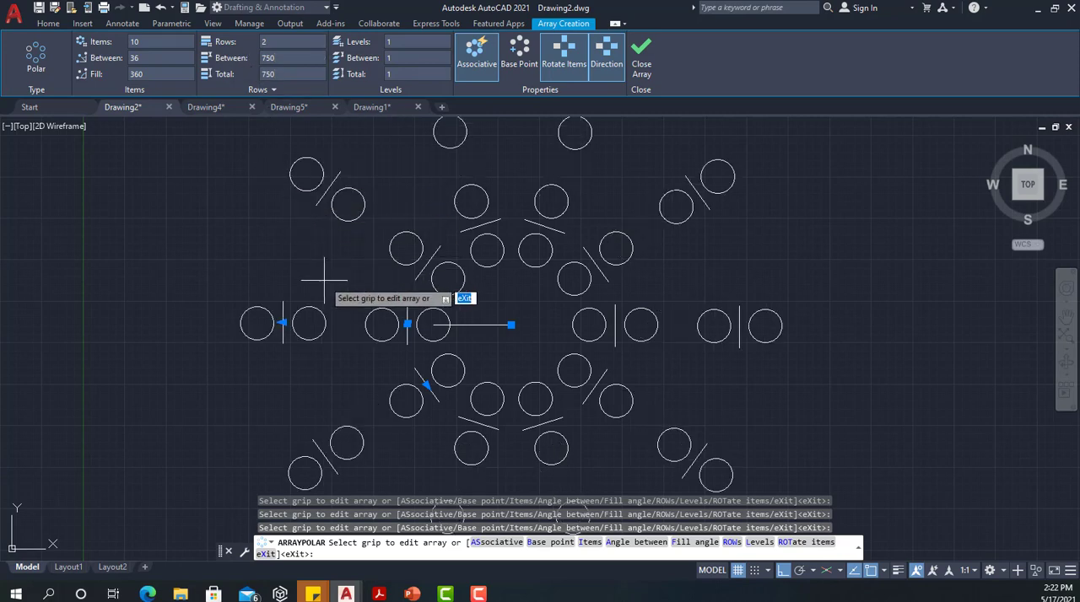
{"action": "scroll", "coordinate": [331, 287], "scroll_direction": "down", "scroll_amount": 2}
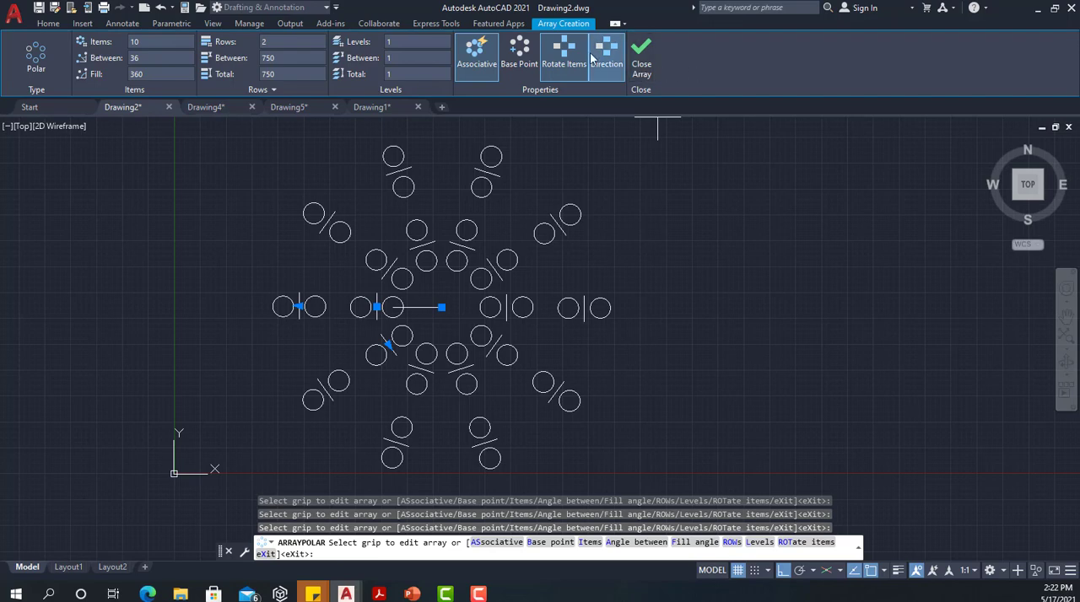
{"action": "left_click", "coordinate": [642, 54]}
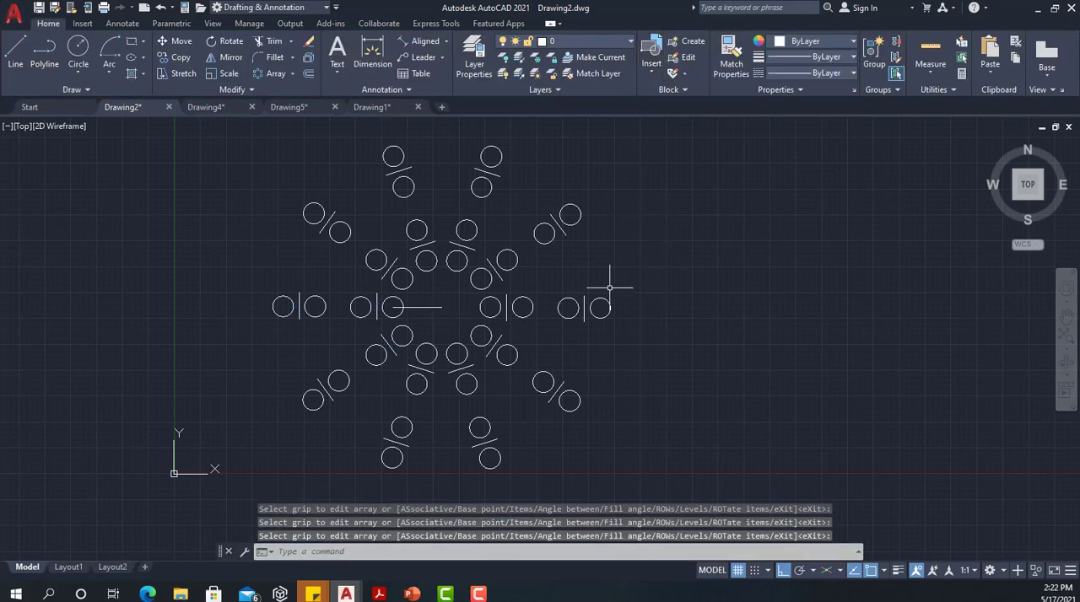
Switch to Drawing4, which contains the chair and the round table
{"action": "middle_click_drag", "start_coordinate": [408, 240], "coordinate": [305, 253]}
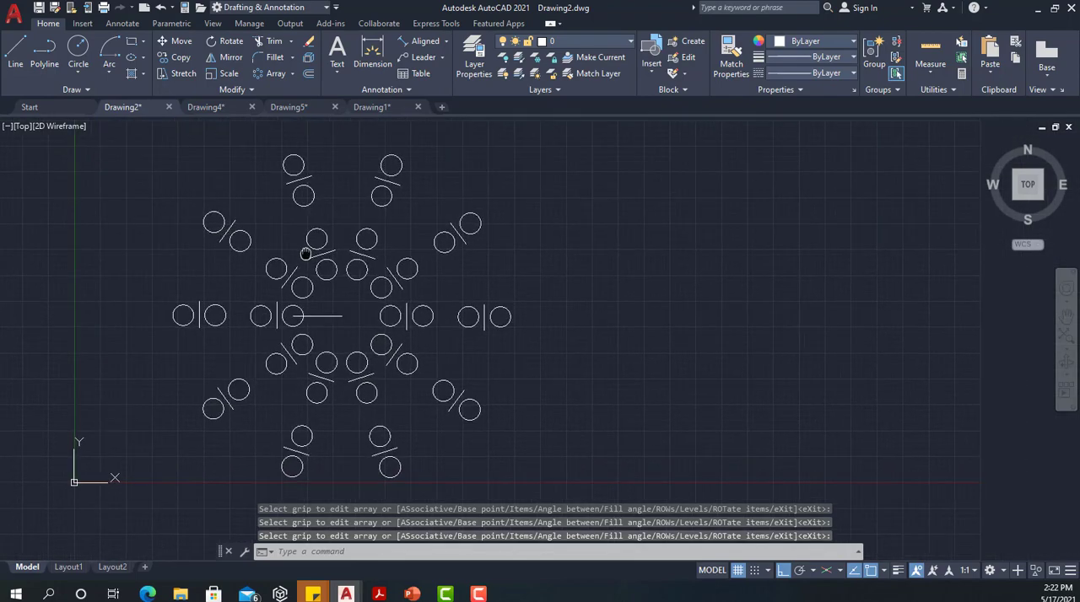
{"action": "mouse_move", "coordinate": [569, 272]}
{"action": "middle_mouse_down"}
{"action": "mouse_move", "coordinate": [357, 299]}
{"action": "mouse_move", "coordinate": [433, 281]}
{"action": "middle_mouse_up"}
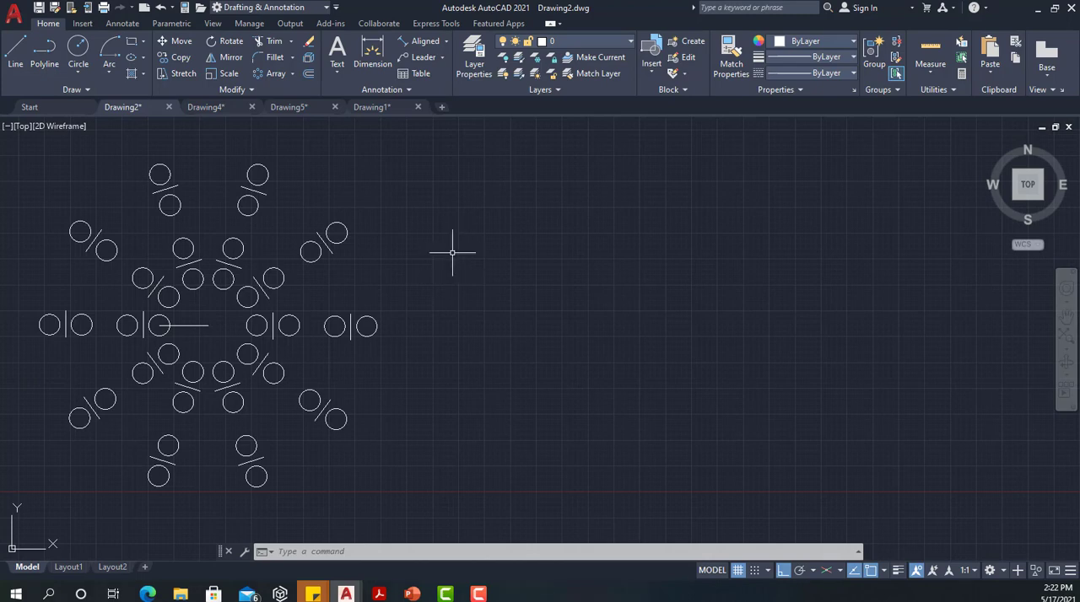
{"action": "left_click", "coordinate": [208, 108]}
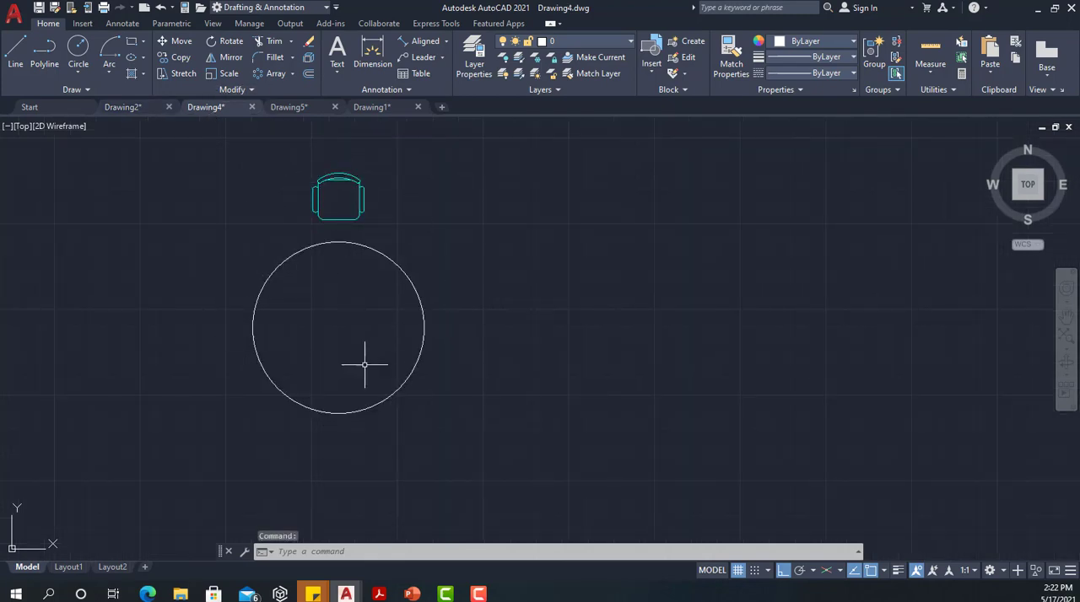
{"action": "left_click", "coordinate": [332, 195]}
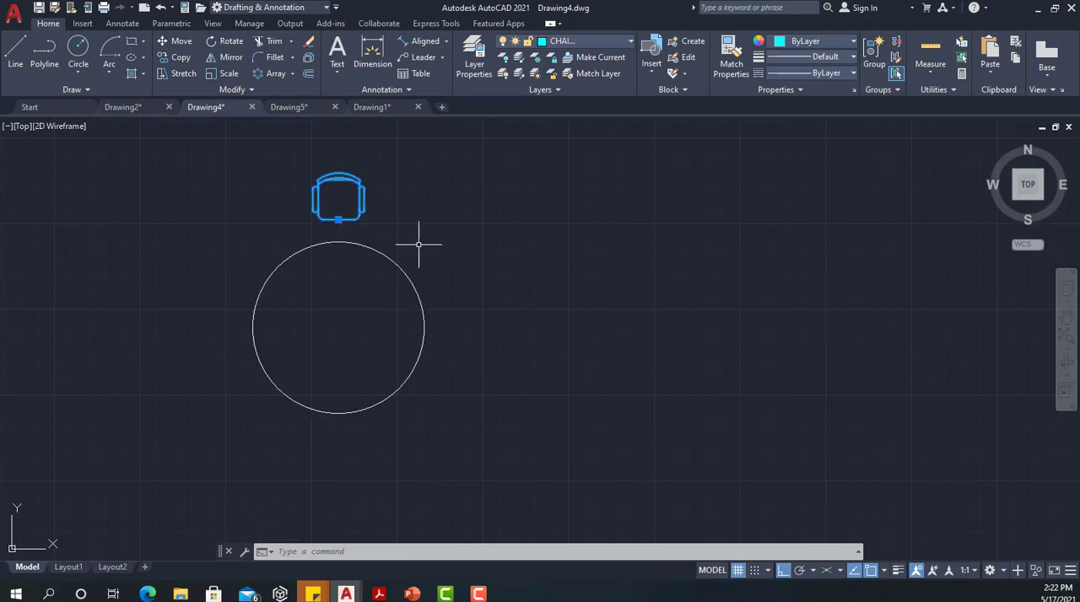
{"action": "left_click", "coordinate": [297, 441]}
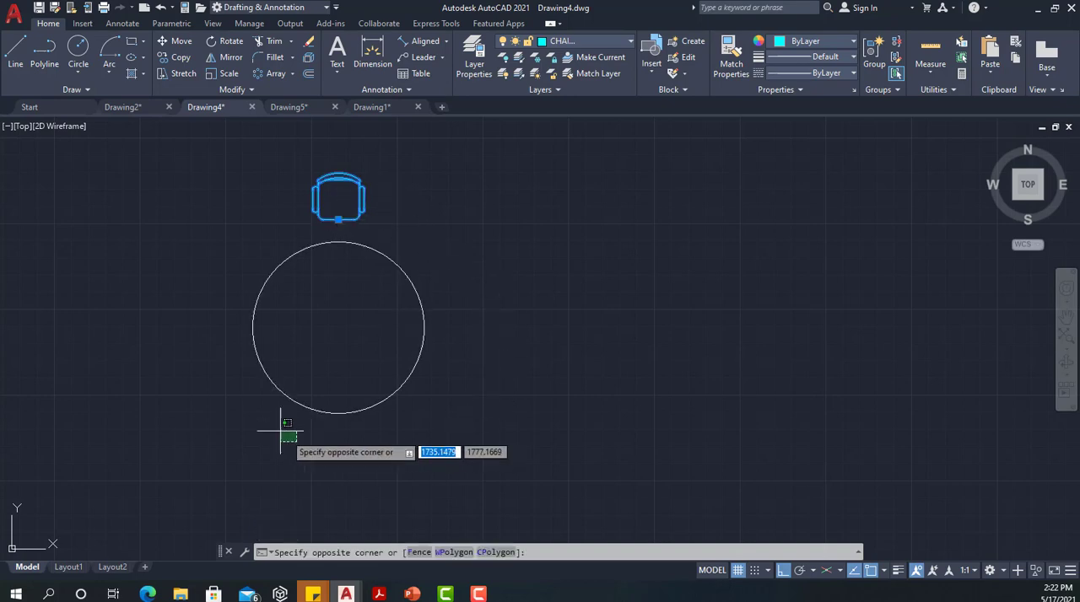
{"action": "left_click", "coordinate": [175, 403]}
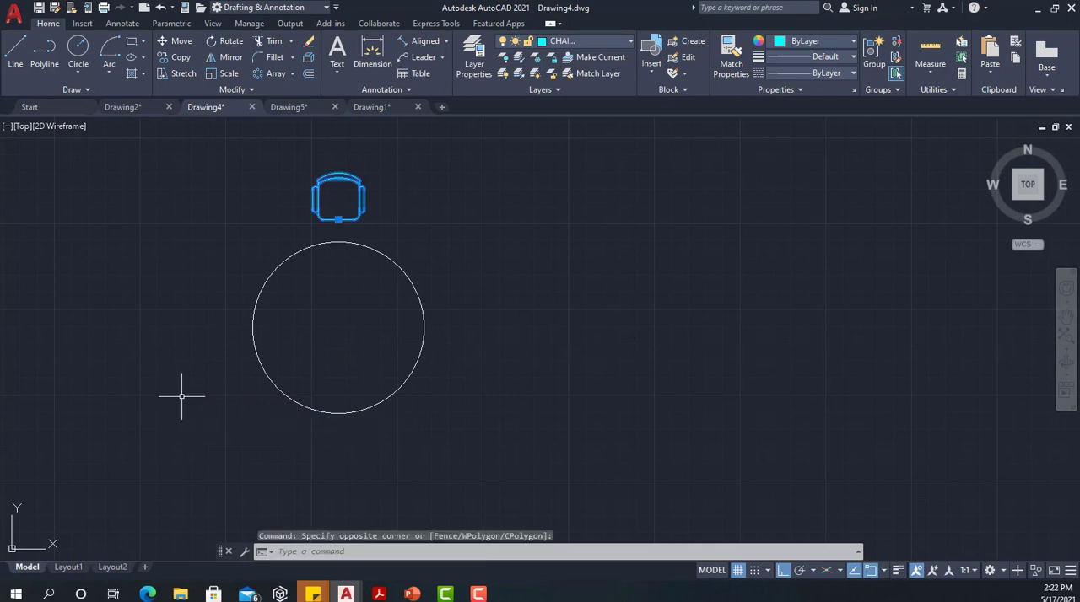
{"action": "key", "text": "Escape"}
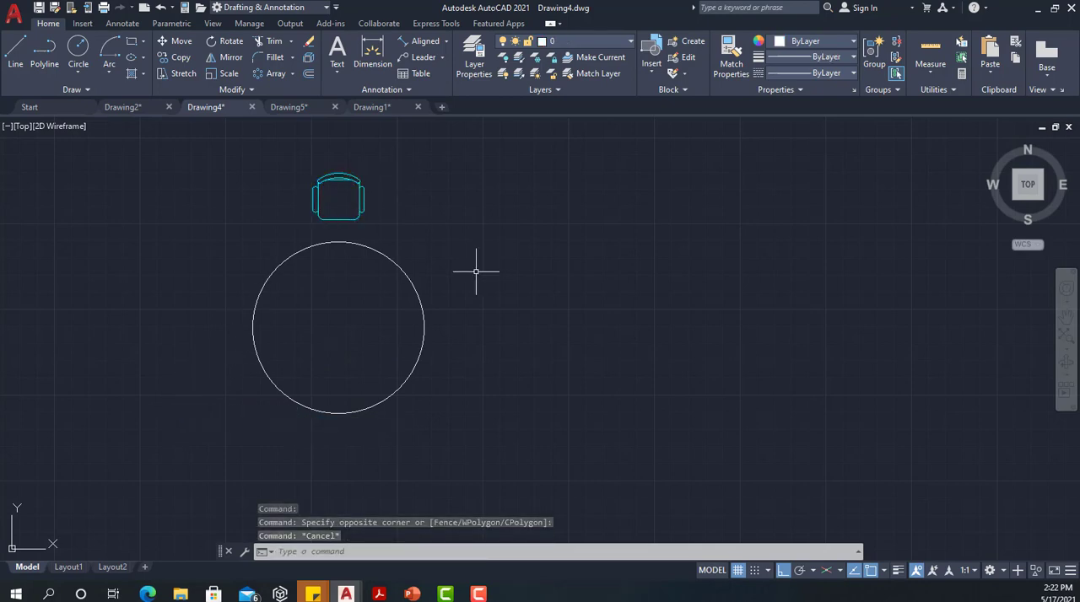
Create a polar array of the chair around the center of the round table
{"action": "left_click", "coordinate": [293, 73]}
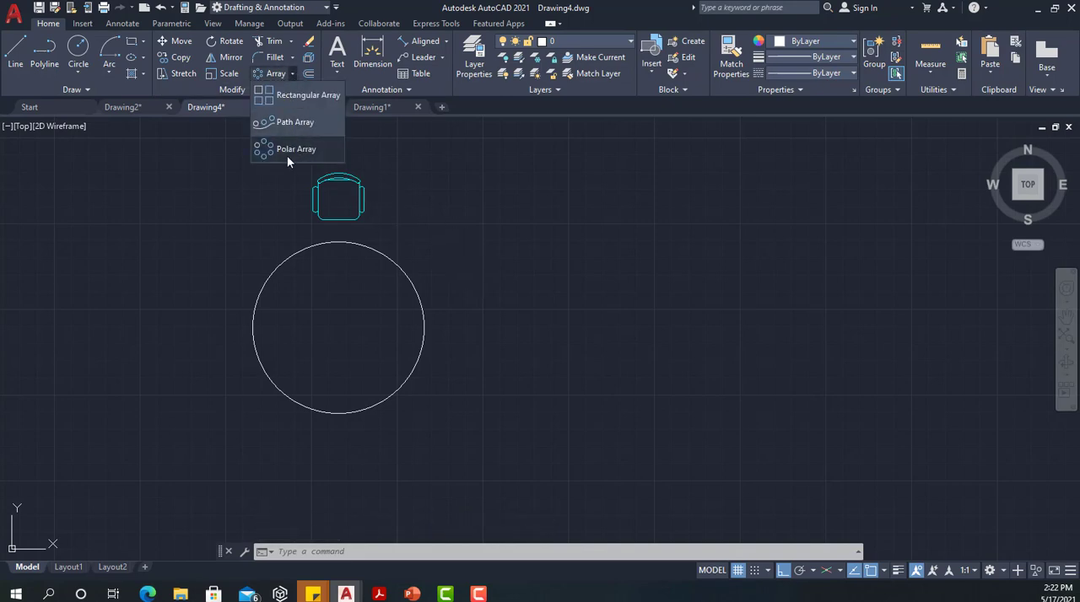
{"action": "left_click", "coordinate": [291, 150]}
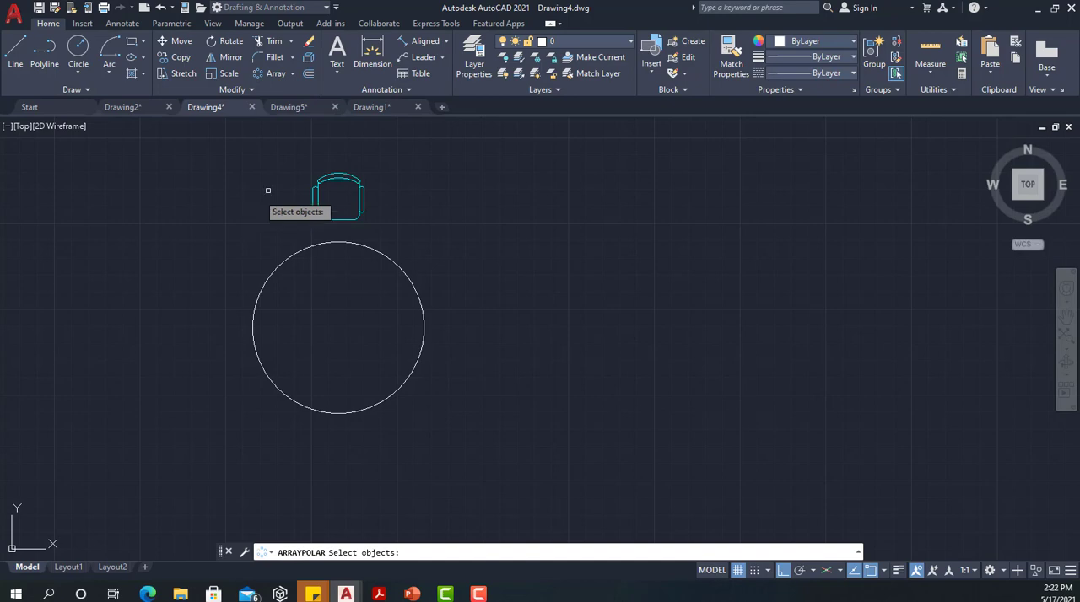
{"action": "left_click", "coordinate": [343, 176]}
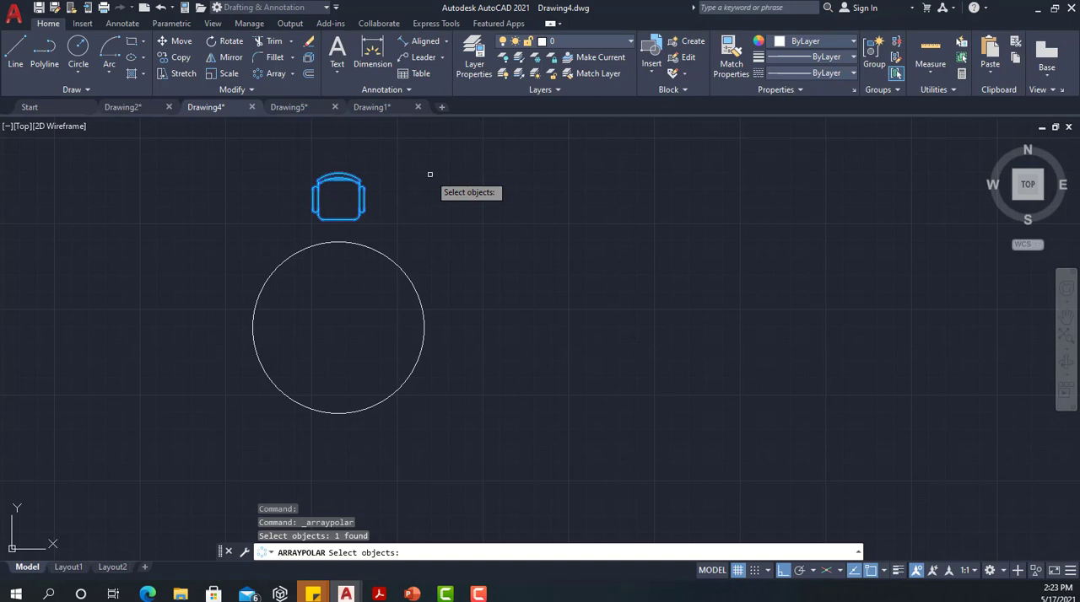
{"action": "key", "text": "Return"}
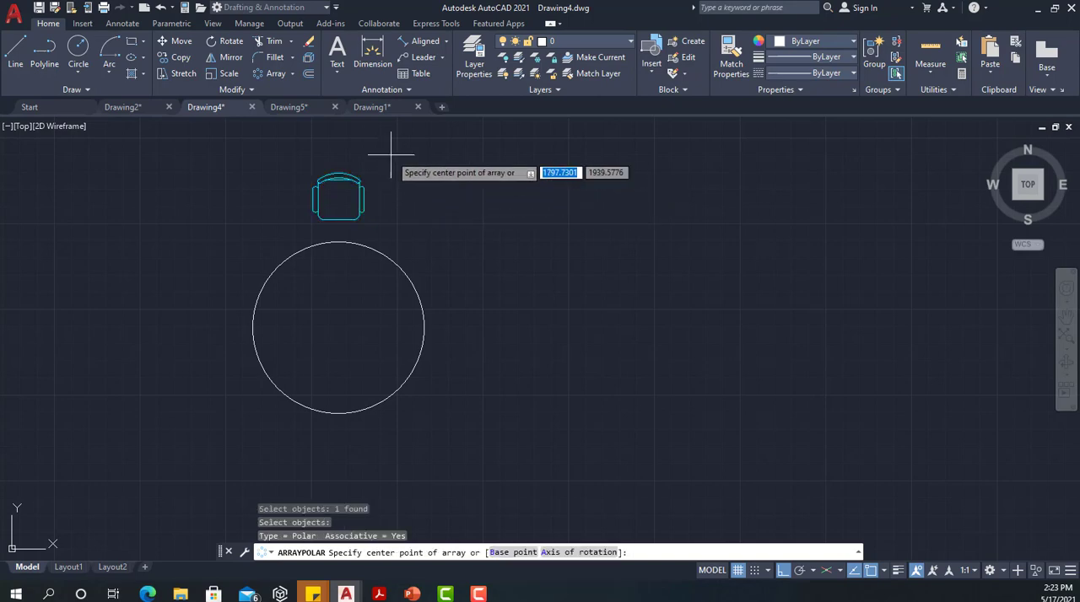
{"action": "left_click", "coordinate": [339, 327]}
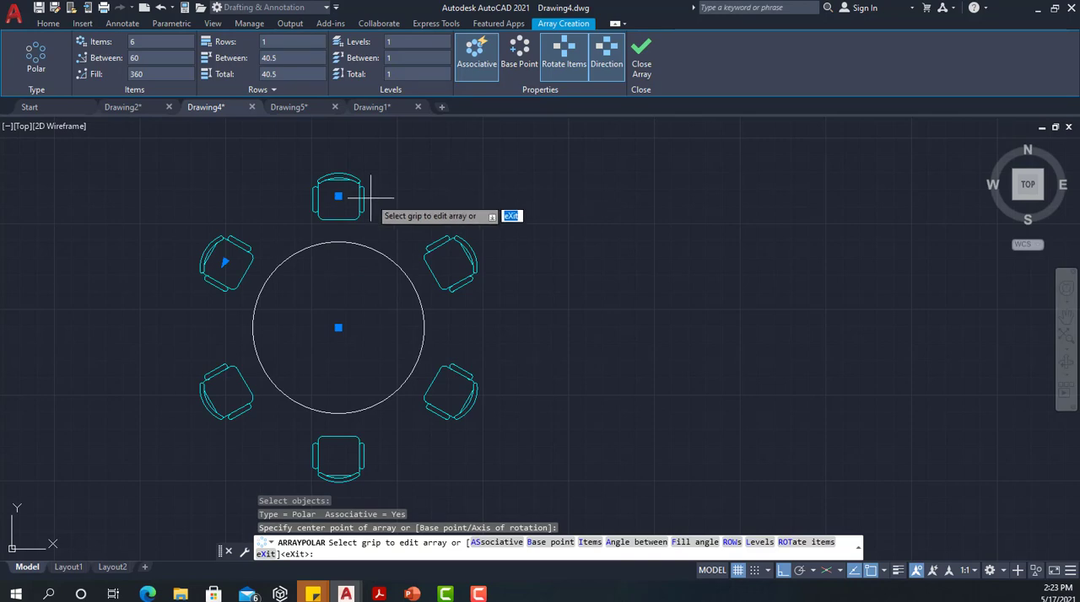
Set the number of chairs in the polar array to 10
{"action": "left_click", "coordinate": [153, 42]}
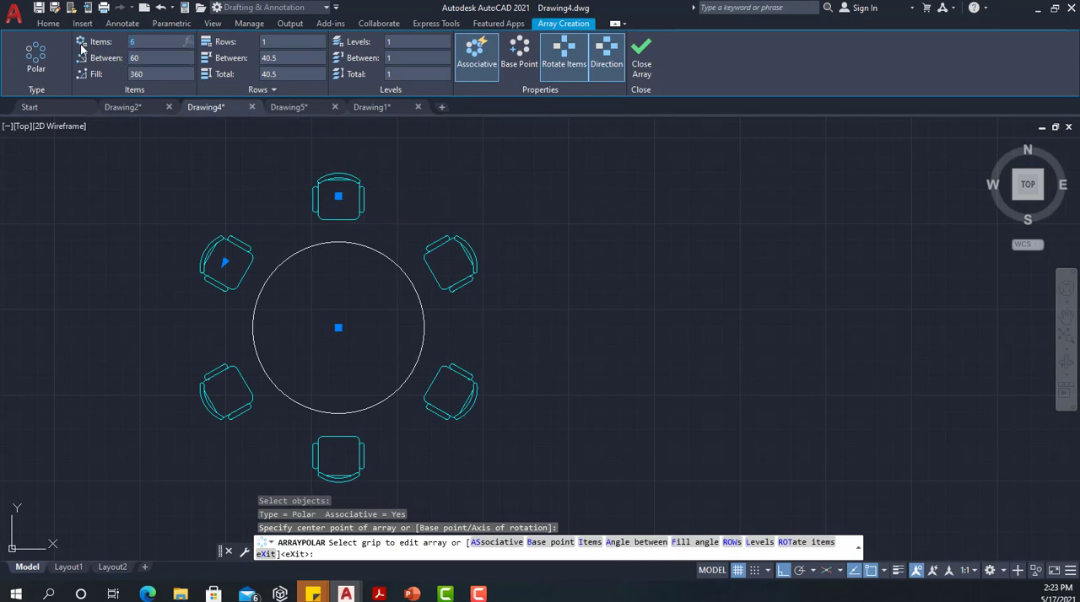
{"action": "type", "text": "10"}
{"action": "key", "text": "Return"}
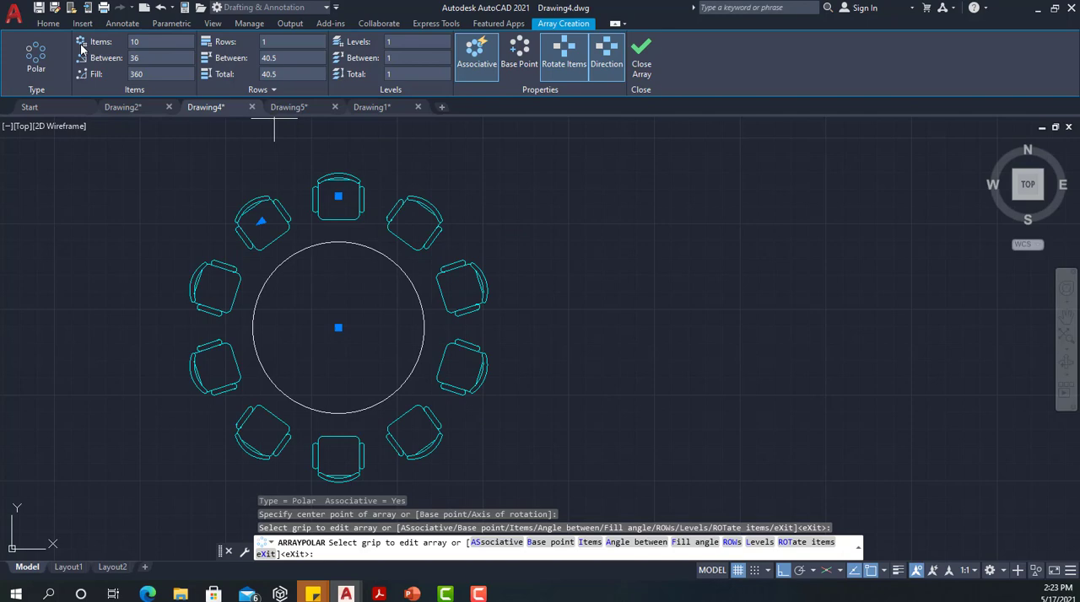
Switch item rotation off and back on for the chairs, and finish the polar array
{"action": "left_click", "coordinate": [557, 59]}
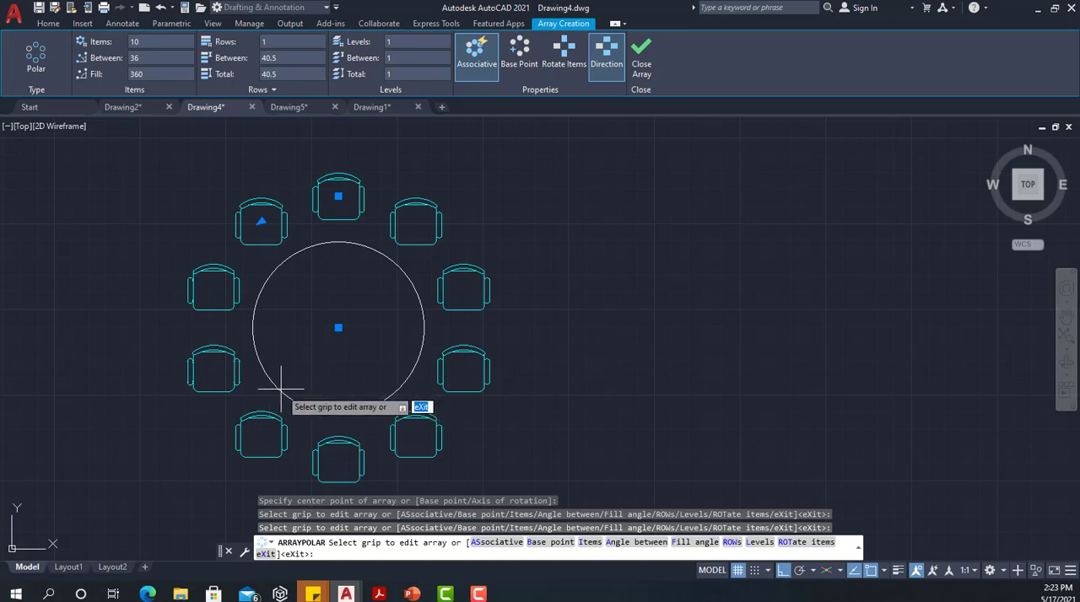
{"action": "left_click", "coordinate": [567, 65]}
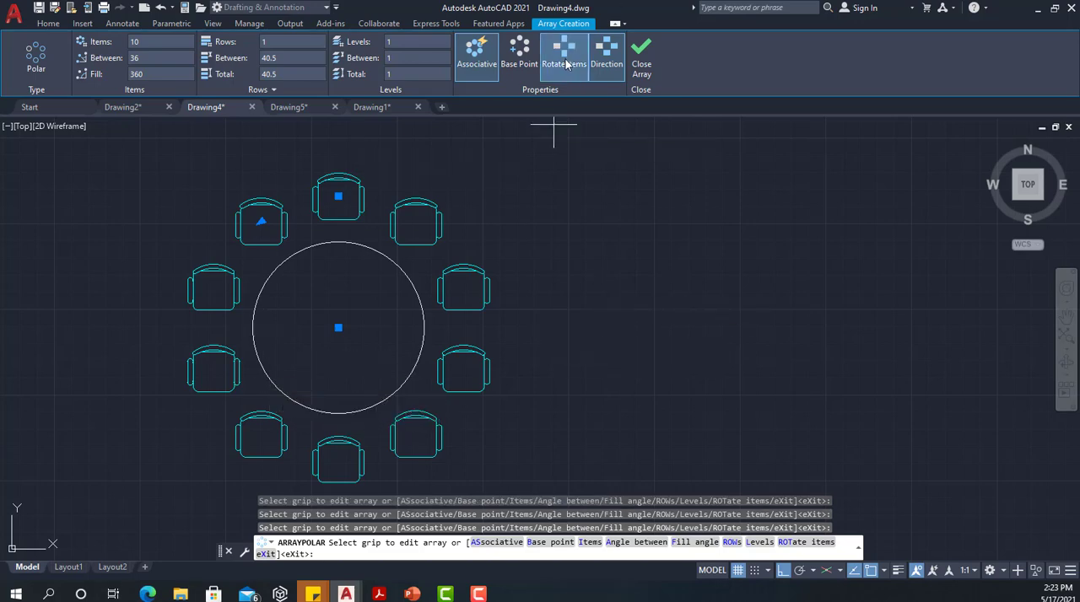
{"action": "left_click", "coordinate": [567, 65]}
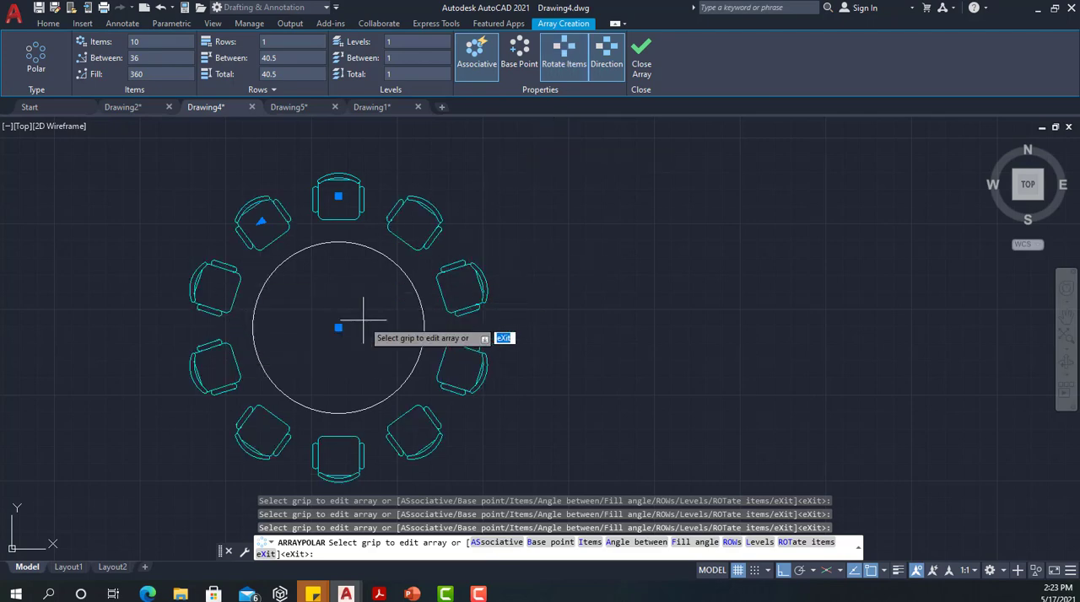
{"action": "left_click", "coordinate": [641, 53]}
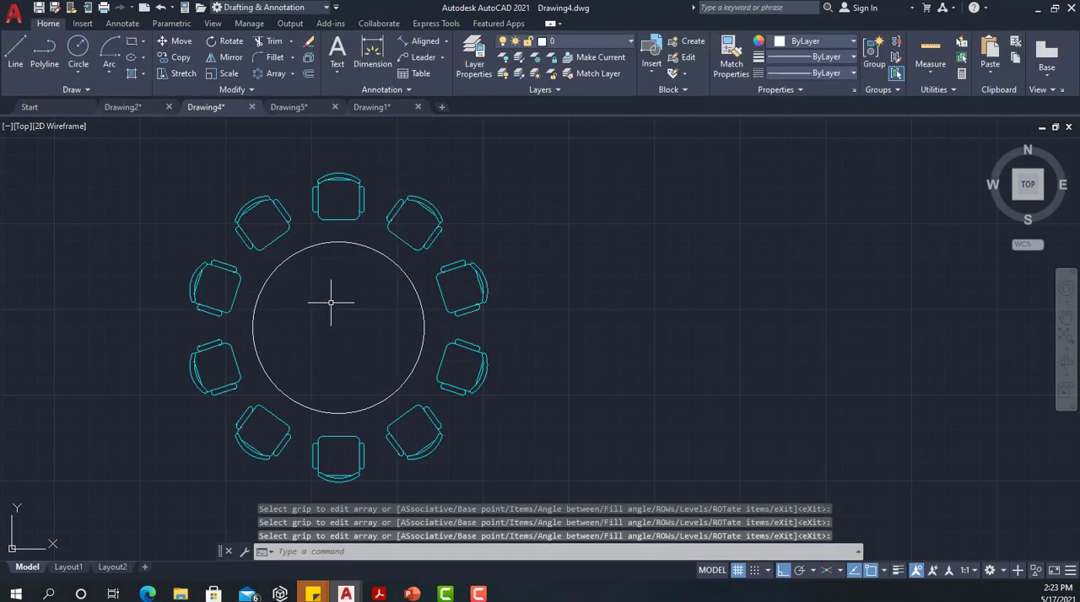
Switch to Drawing5, which contains the chair and the telephone on the rectangular desk
{"action": "left_click", "coordinate": [291, 107]}
{"action": "mouse_move", "coordinate": [518, 287]}
{"action": "middle_mouse_down"}
{"action": "mouse_move", "coordinate": [458, 302]}
{"action": "mouse_move", "coordinate": [379, 272]}
{"action": "middle_mouse_up"}
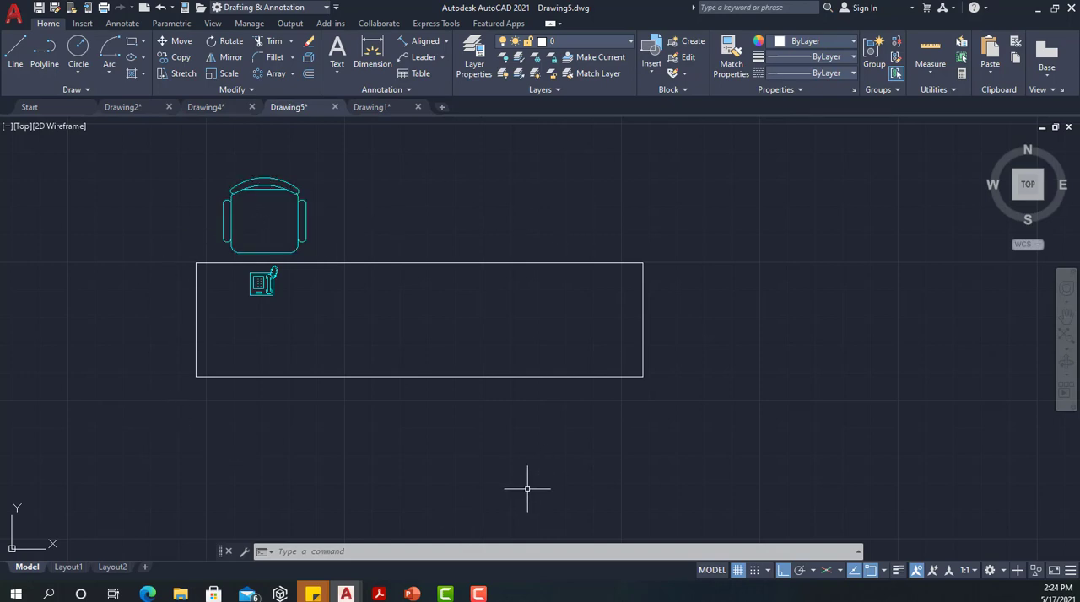
{"action": "scroll", "coordinate": [268, 289], "scroll_direction": "up", "scroll_amount": 4}
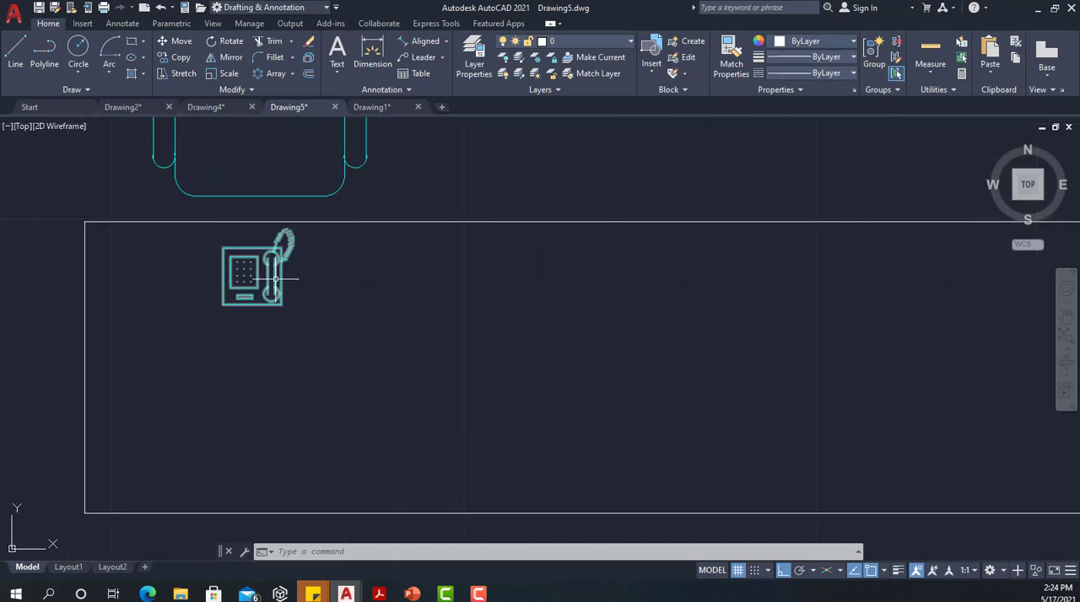
Create a rectangular array of the chair and the telephone on the desk
{"action": "scroll", "coordinate": [246, 253], "scroll_direction": "down", "scroll_amount": 3}
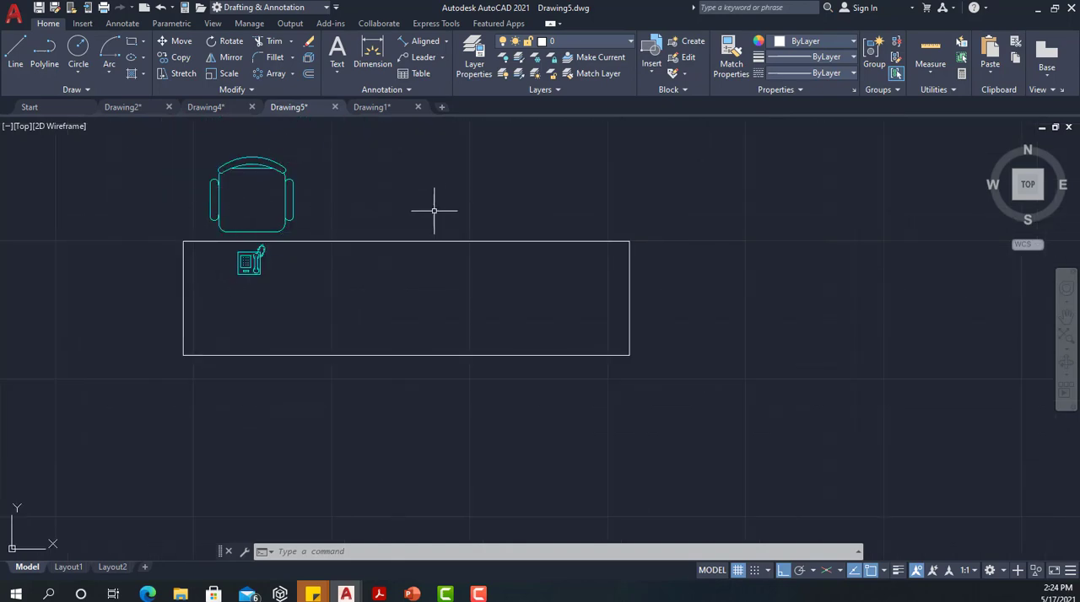
{"action": "middle_click_drag", "start_coordinate": [425, 185], "coordinate": [418, 232]}
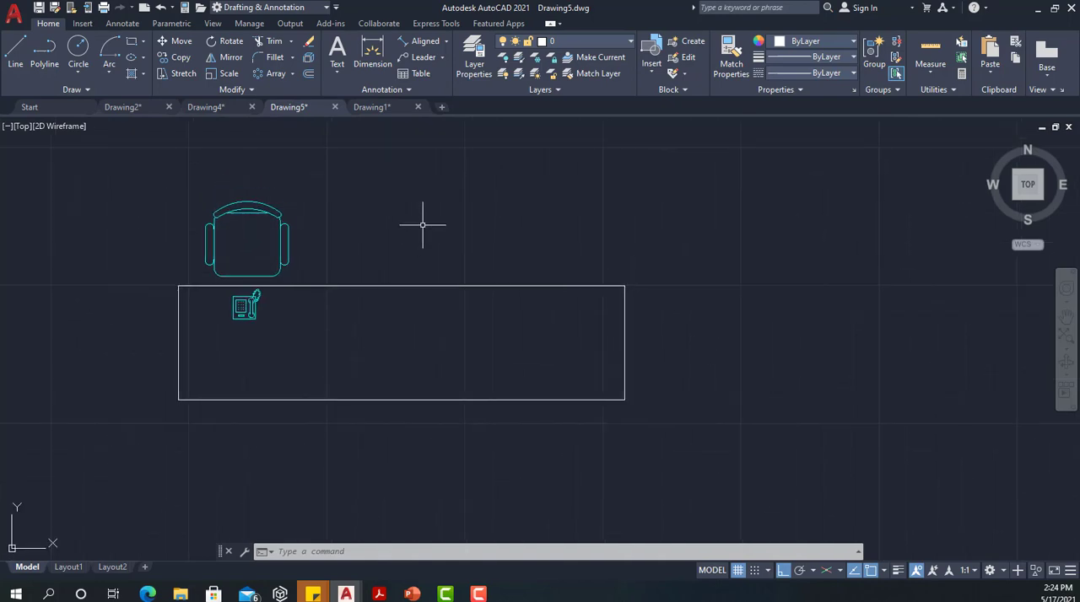
{"action": "left_click", "coordinate": [287, 264]}
{"action": "key", "text": "Escape"}
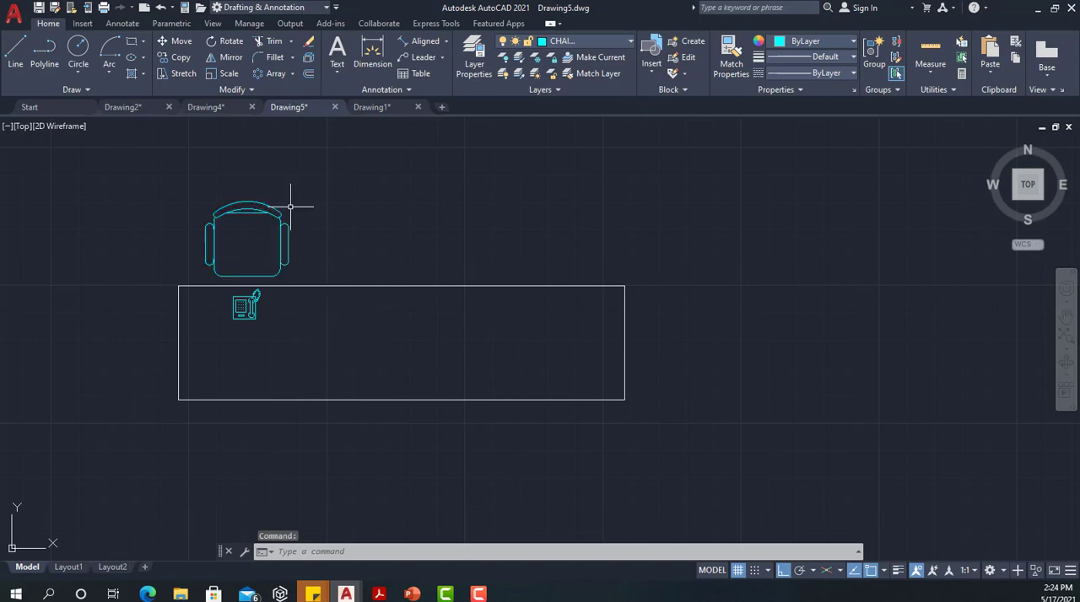
{"action": "left_click", "coordinate": [292, 76]}
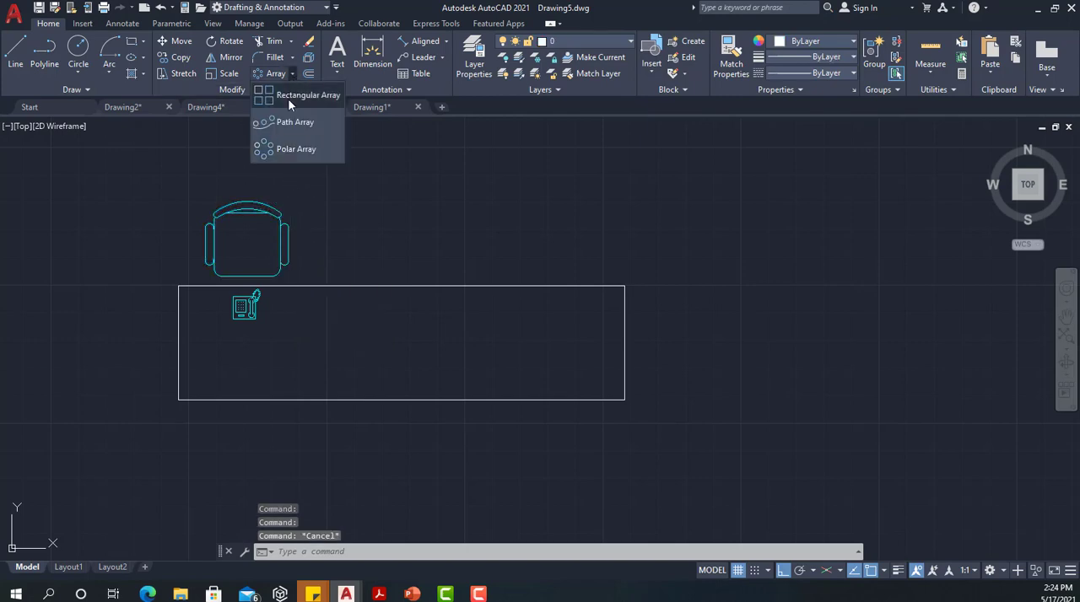
{"action": "left_click", "coordinate": [288, 100]}
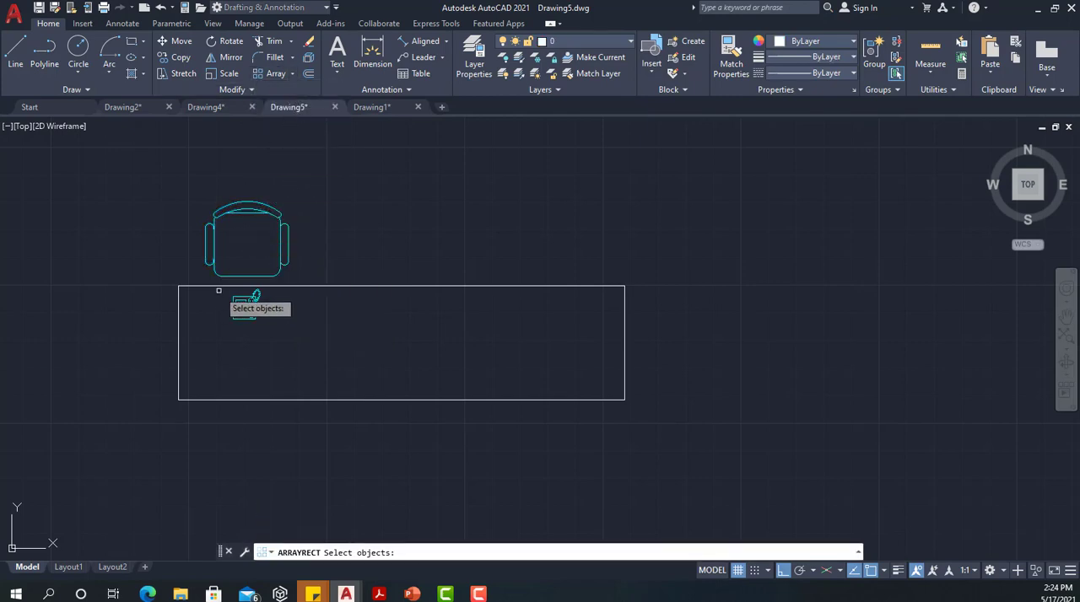
{"action": "left_click", "coordinate": [242, 205]}
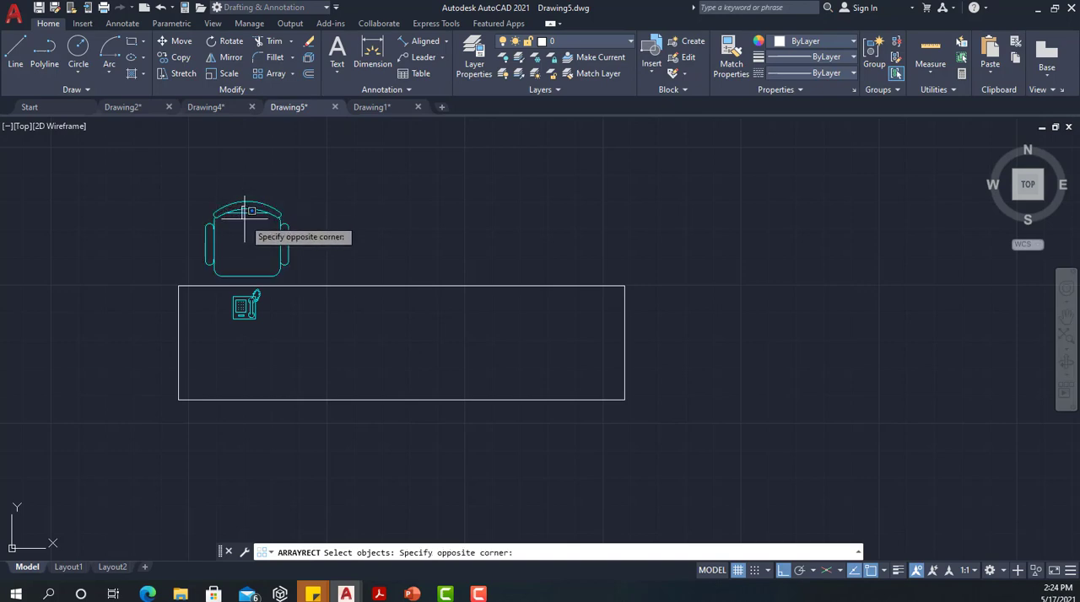
{"action": "left_click", "coordinate": [243, 217]}
{"action": "left_click", "coordinate": [255, 207]}
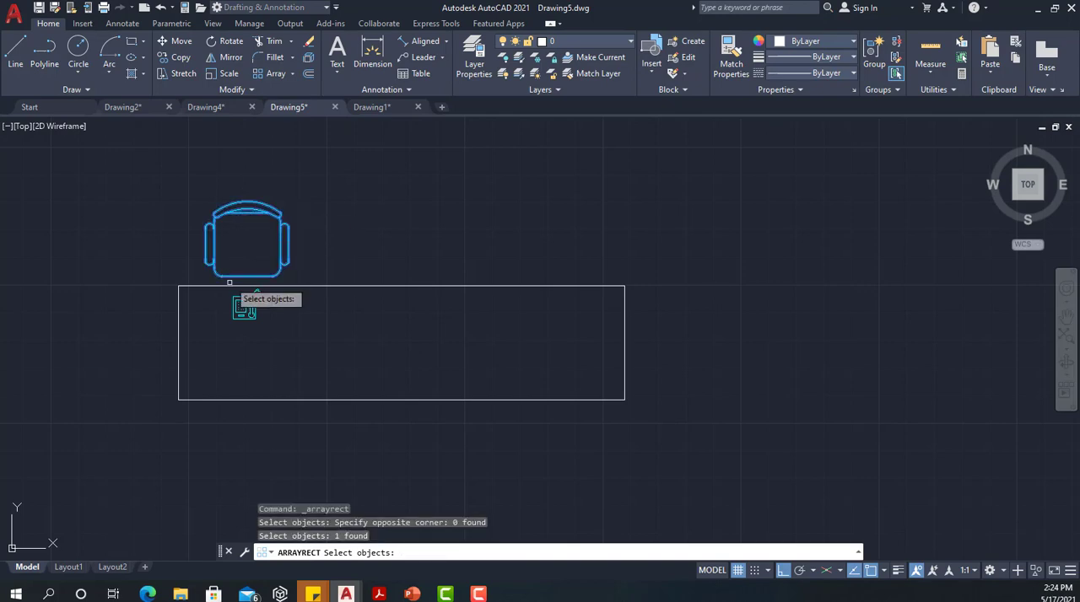
{"action": "left_click", "coordinate": [242, 305]}
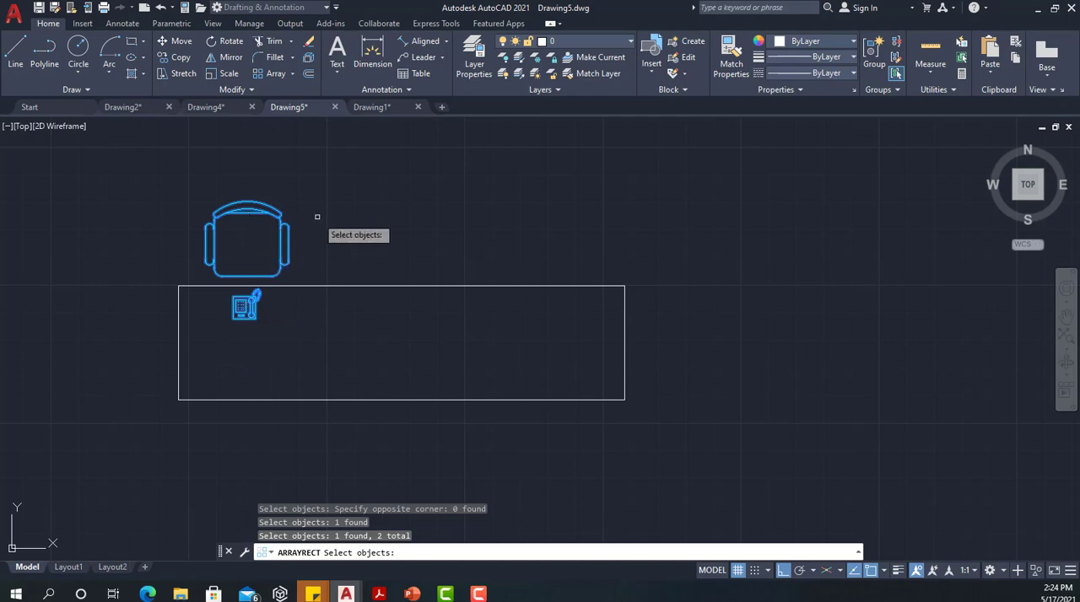
{"action": "key", "text": "Return"}
Set the number of rows in the chair and telephone array to 1
{"action": "scroll", "coordinate": [346, 211], "scroll_direction": "down", "scroll_amount": 4}
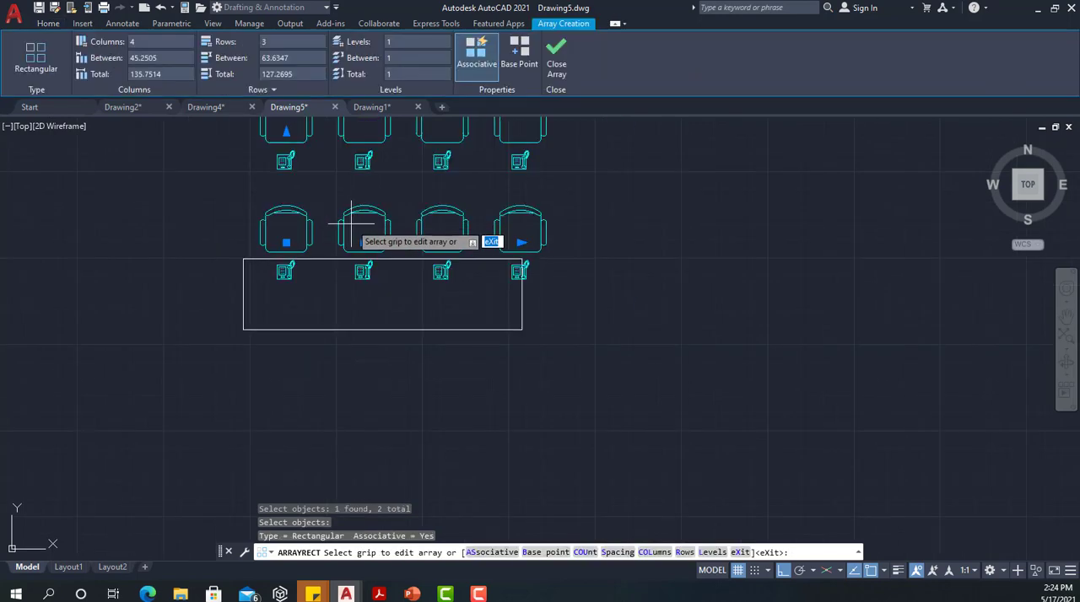
{"action": "middle_click_drag", "start_coordinate": [344, 209], "coordinate": [366, 299]}
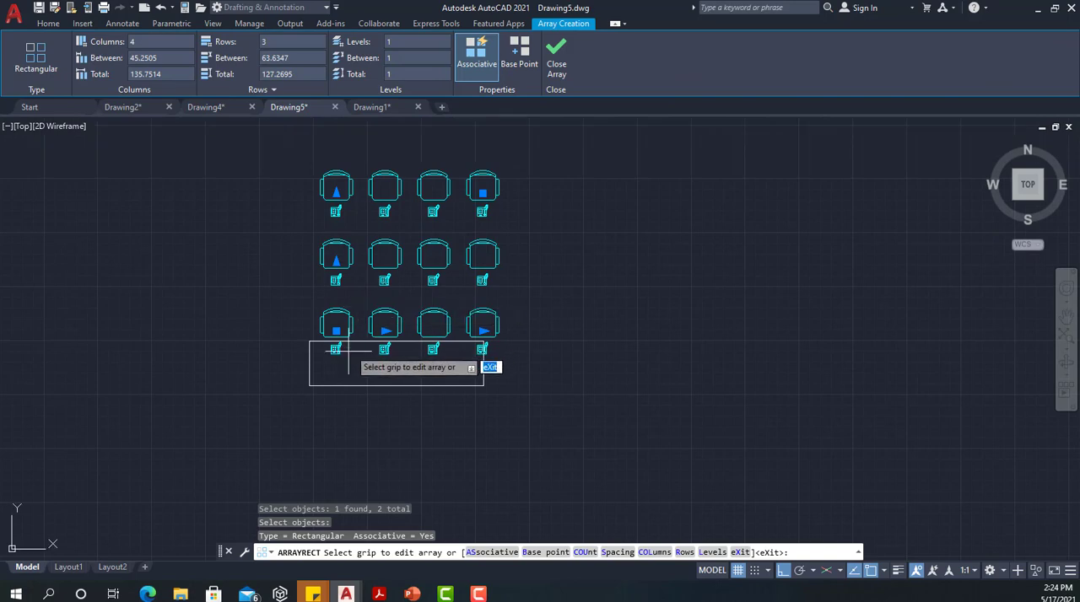
{"action": "scroll", "coordinate": [411, 339], "scroll_direction": "up", "scroll_amount": 4}
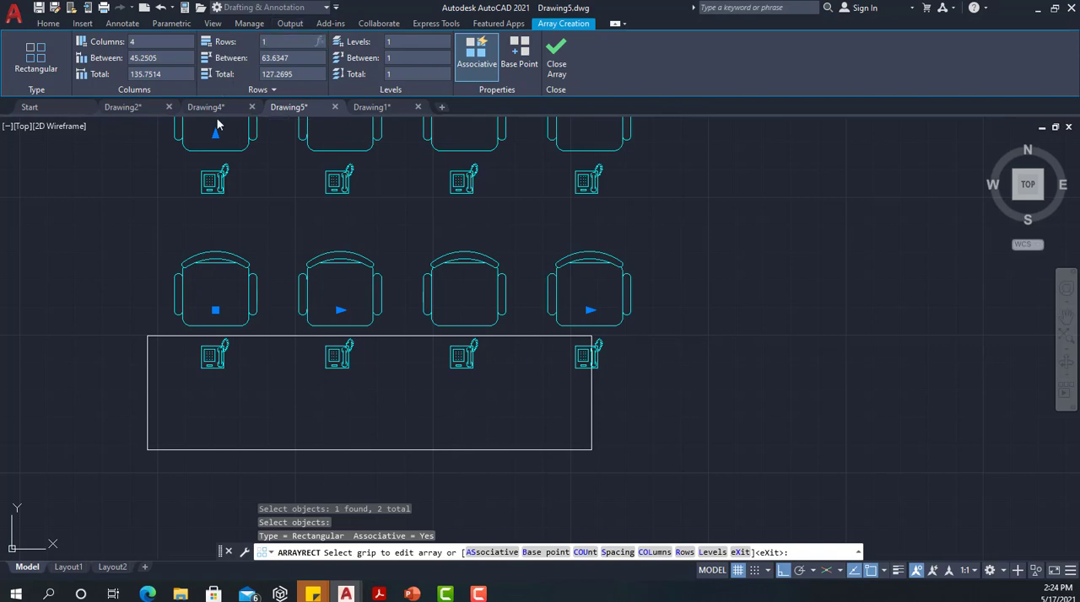
{"action": "key", "text": "Return"}
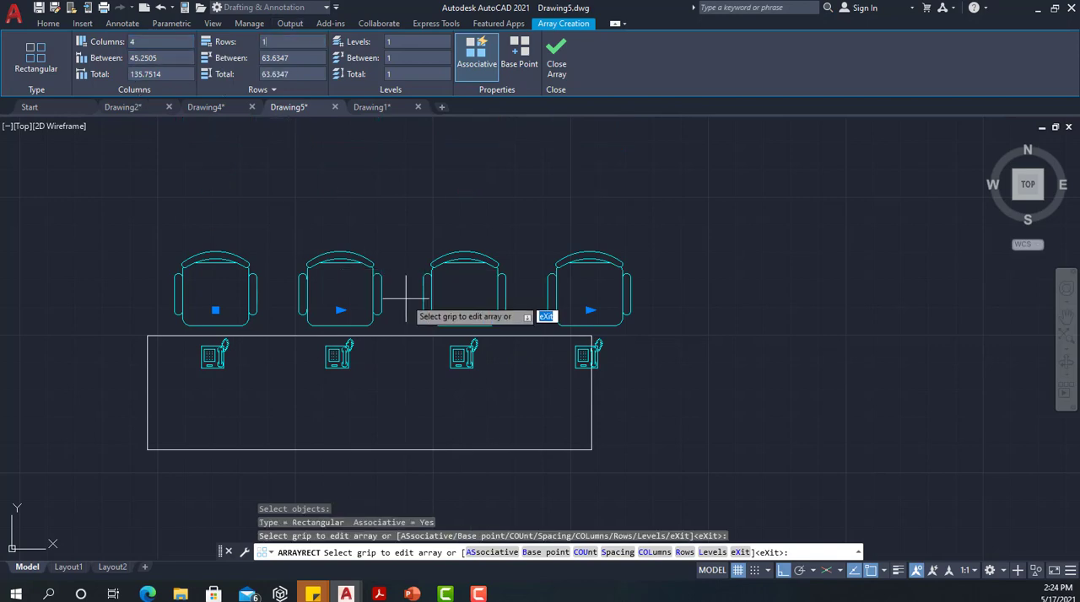
Reduce the array's column spacing to about 36.85 so all four chairs fit along the desk, and finish the array
{"action": "left_click", "coordinate": [339, 310]}
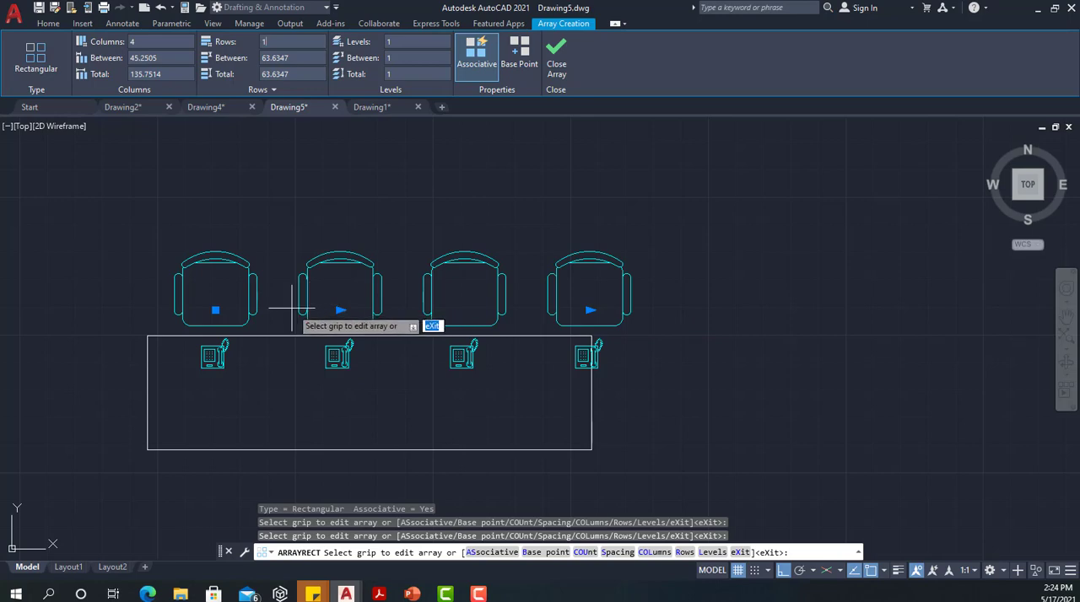
{"action": "left_click", "coordinate": [339, 310]}
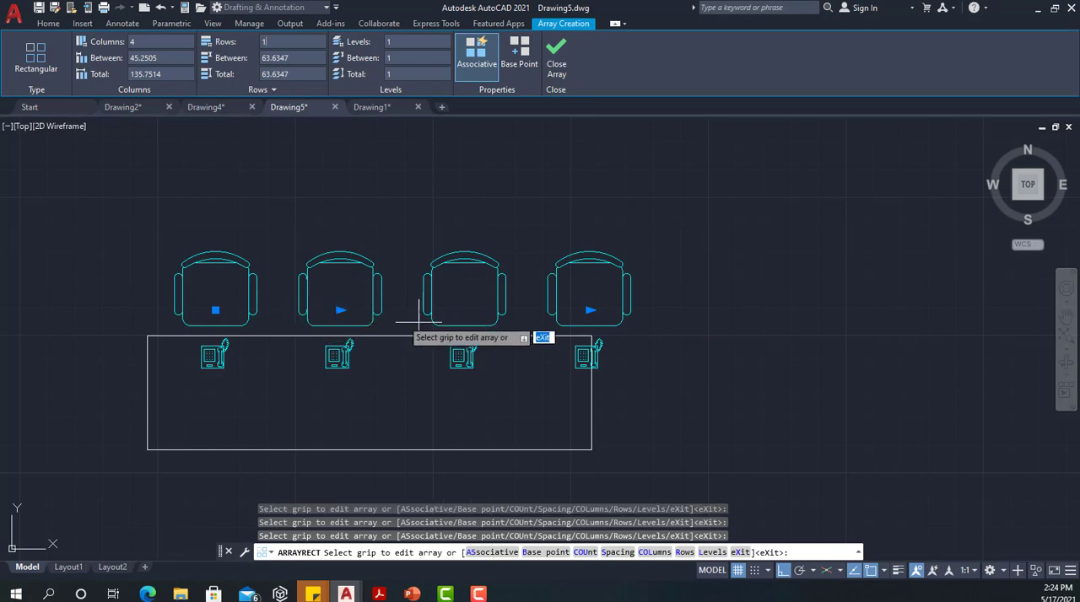
{"action": "left_click", "coordinate": [340, 311]}
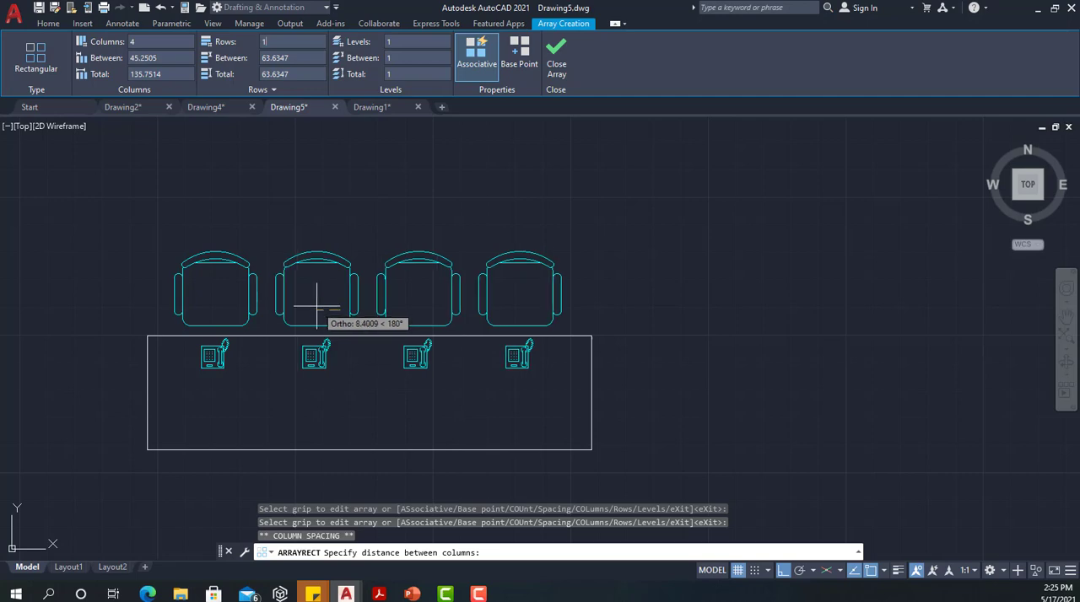
{"action": "left_click", "coordinate": [317, 305]}
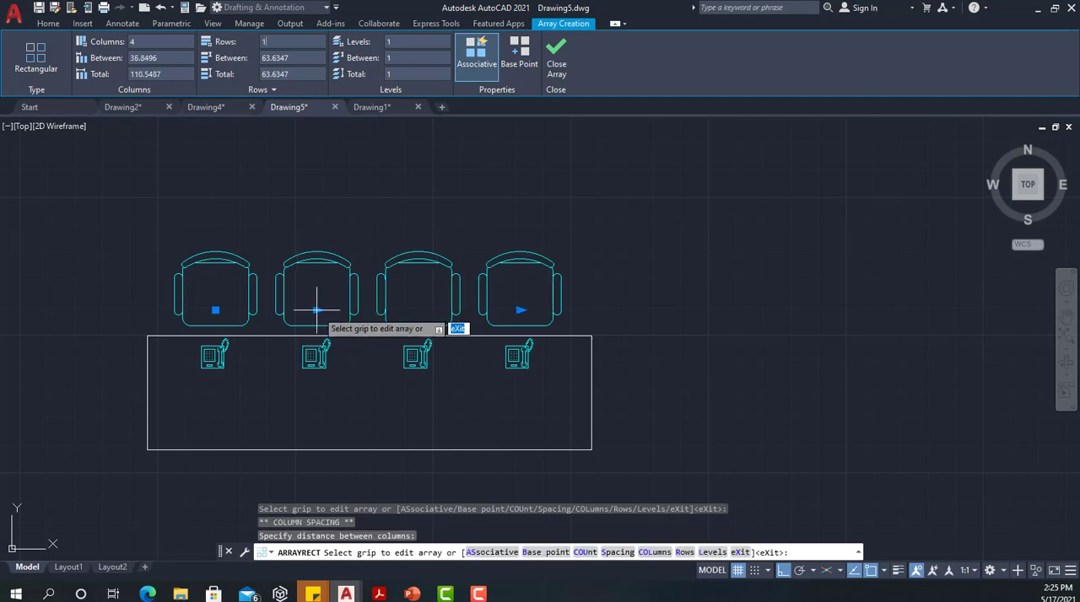
{"action": "left_click", "coordinate": [557, 68]}
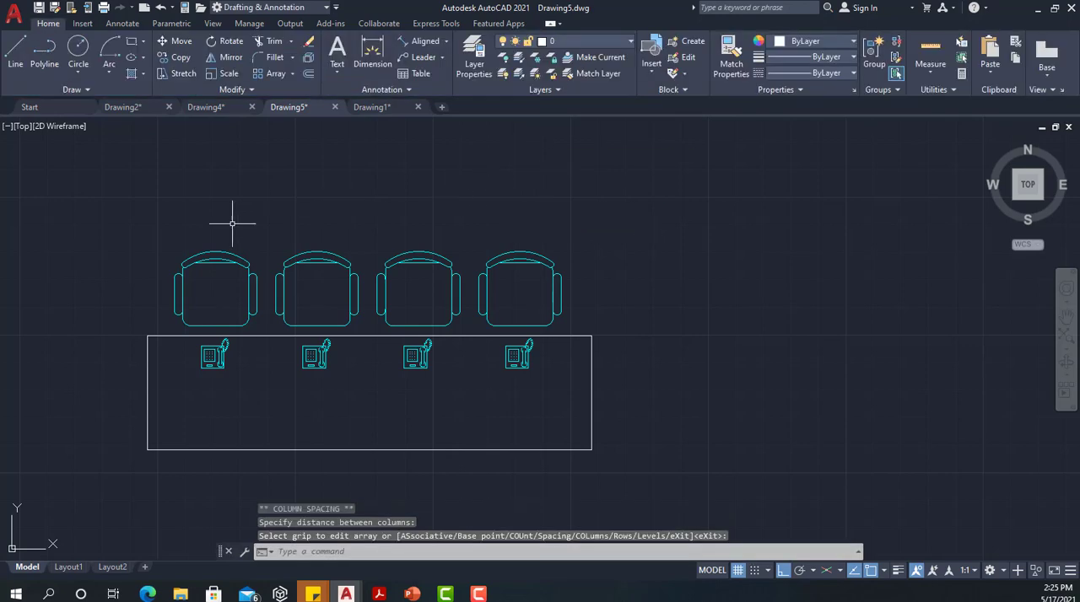
Mirror the chair and telephone array across the line through the midpoints of the desk's short sides, keeping the source objects
{"action": "middle_click_drag", "start_coordinate": [309, 193], "coordinate": [349, 151]}
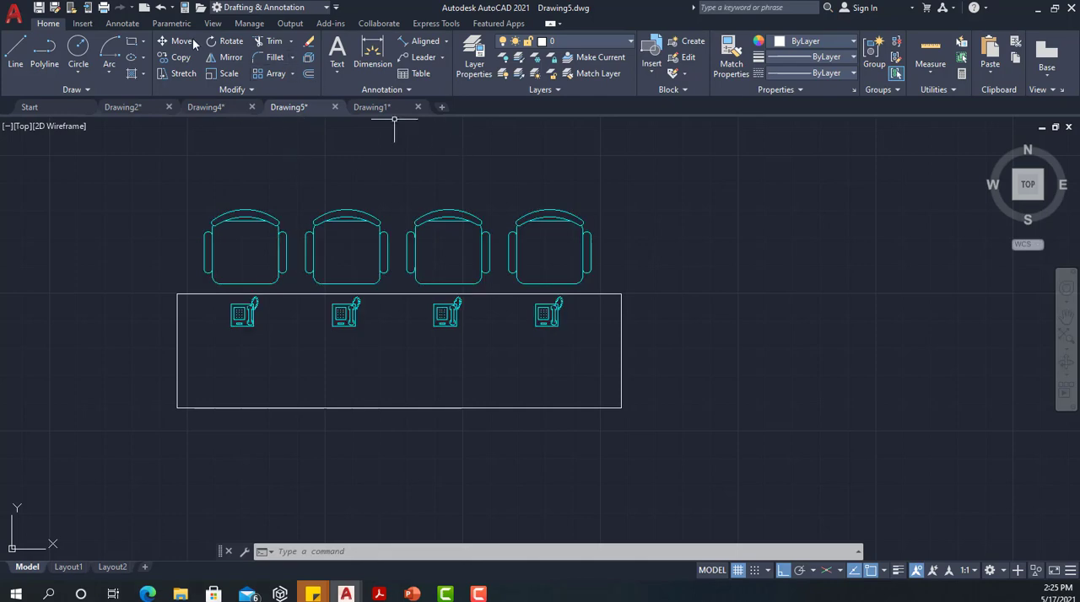
{"action": "left_click", "coordinate": [219, 57]}
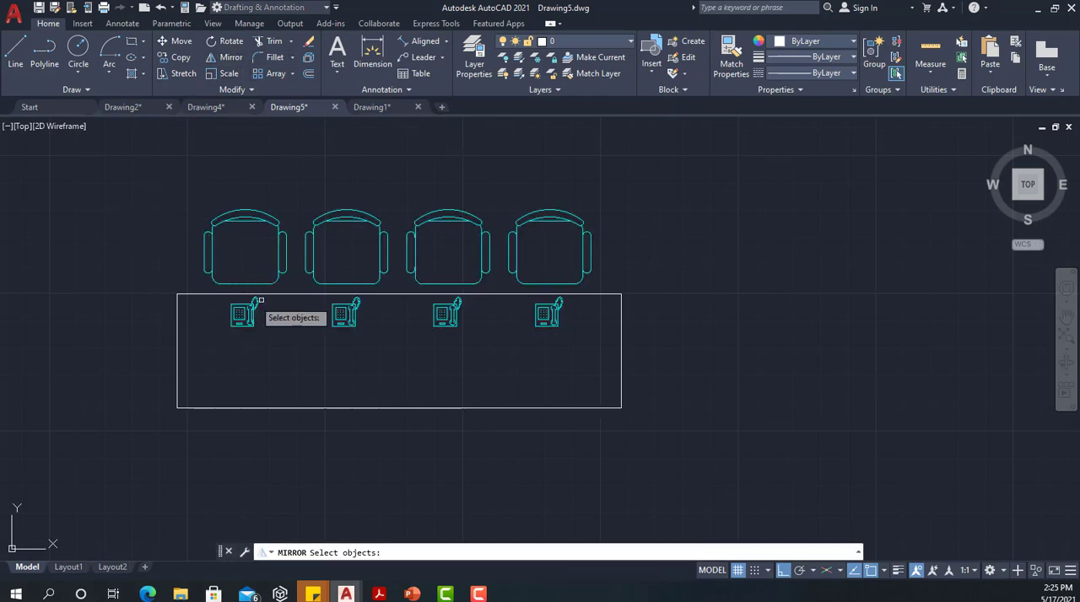
{"action": "left_click", "coordinate": [344, 313]}
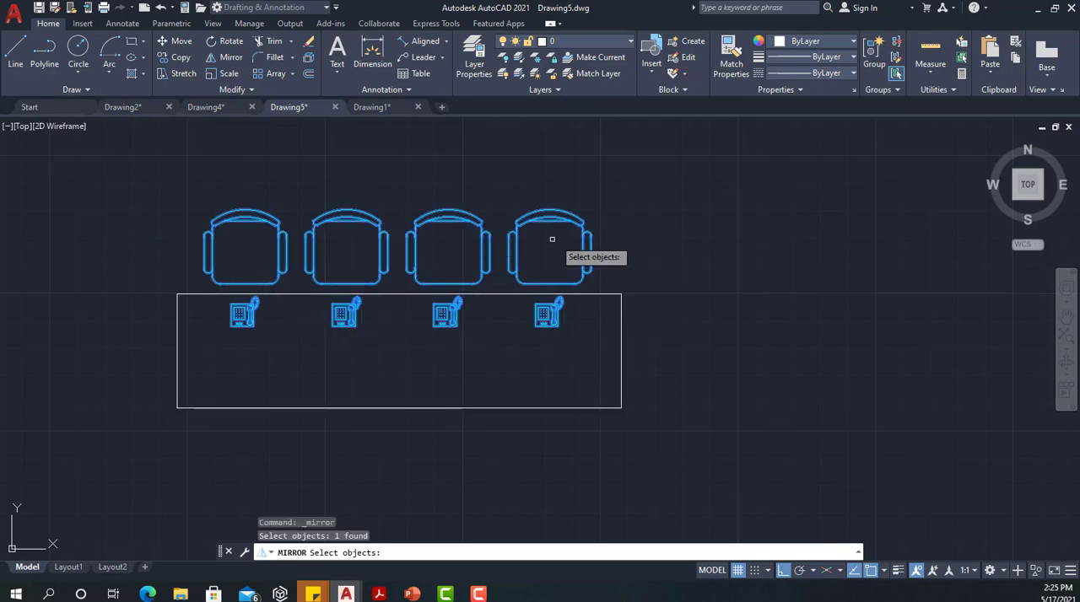
{"action": "key", "text": "Return"}
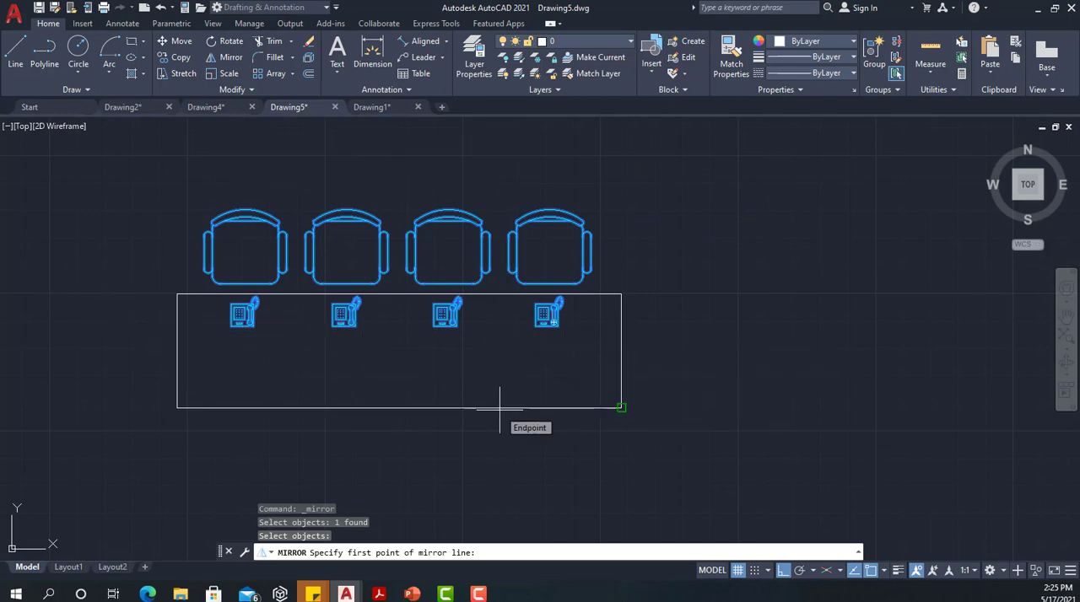
{"action": "type", "text": "MI"}
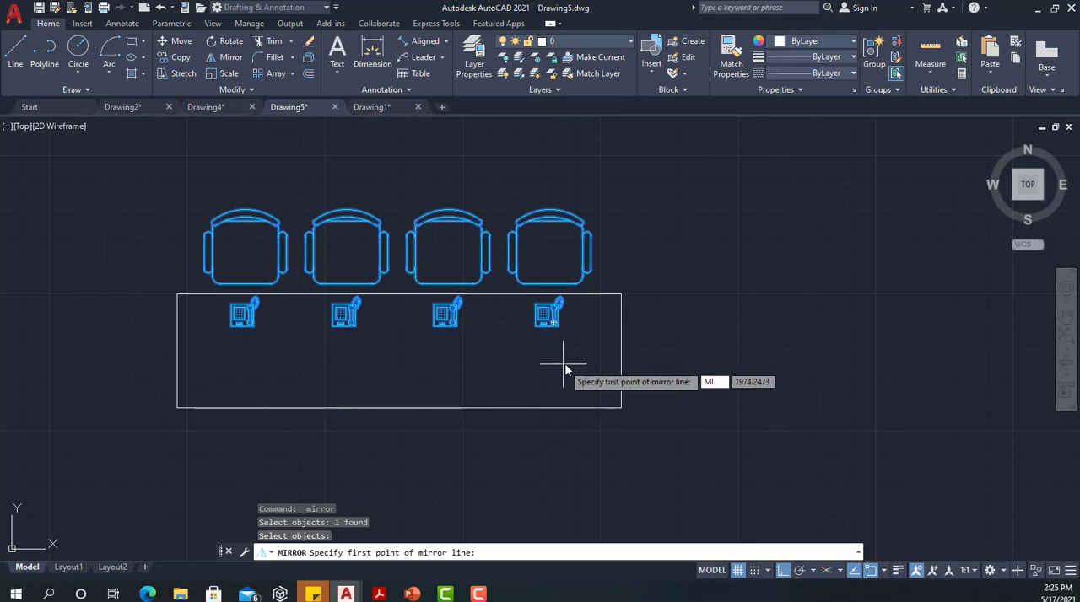
{"action": "type", "text": "D"}
{"action": "key", "text": "Return"}
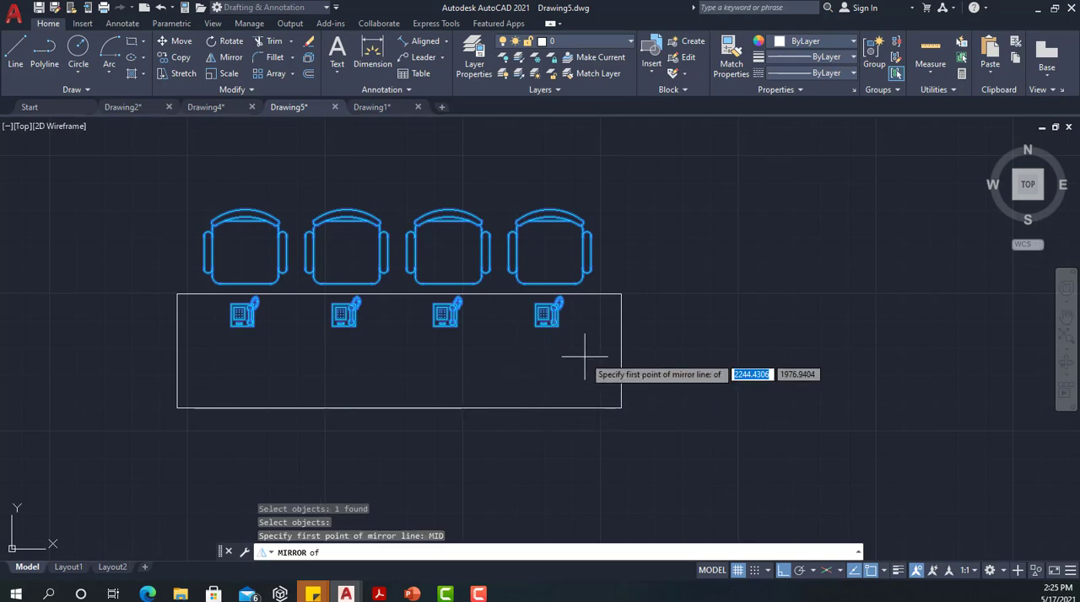
{"action": "left_click", "coordinate": [620, 351]}
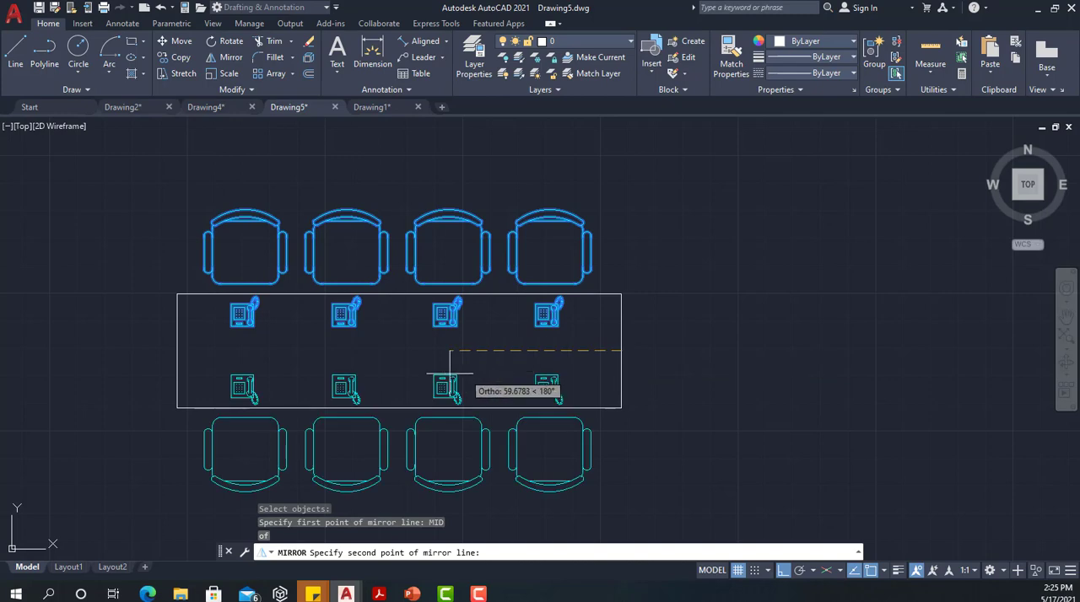
{"action": "left_click", "coordinate": [175, 350]}
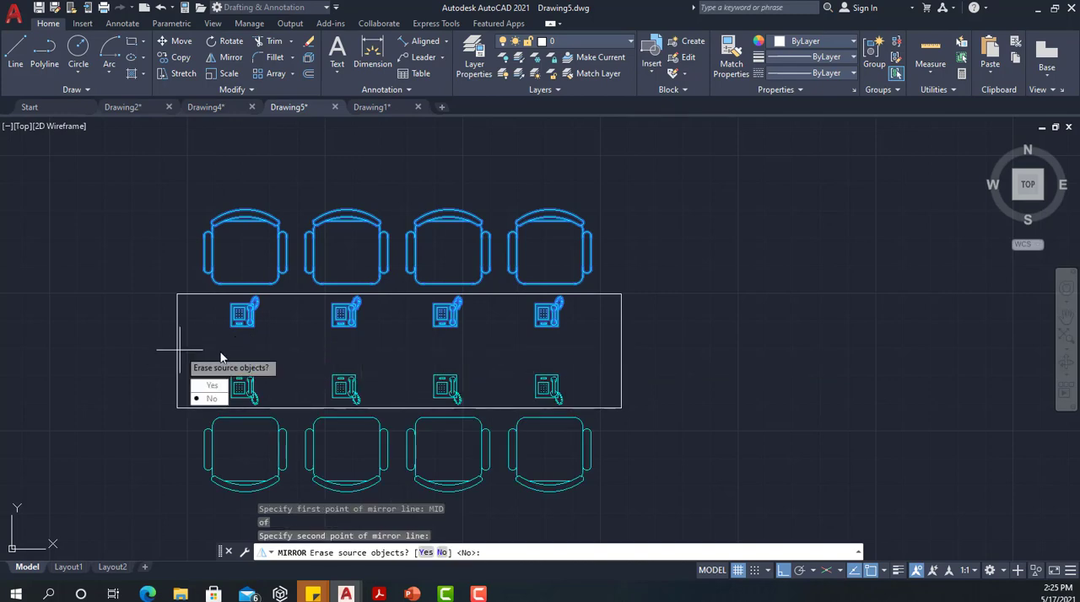
{"action": "left_click", "coordinate": [209, 399]}
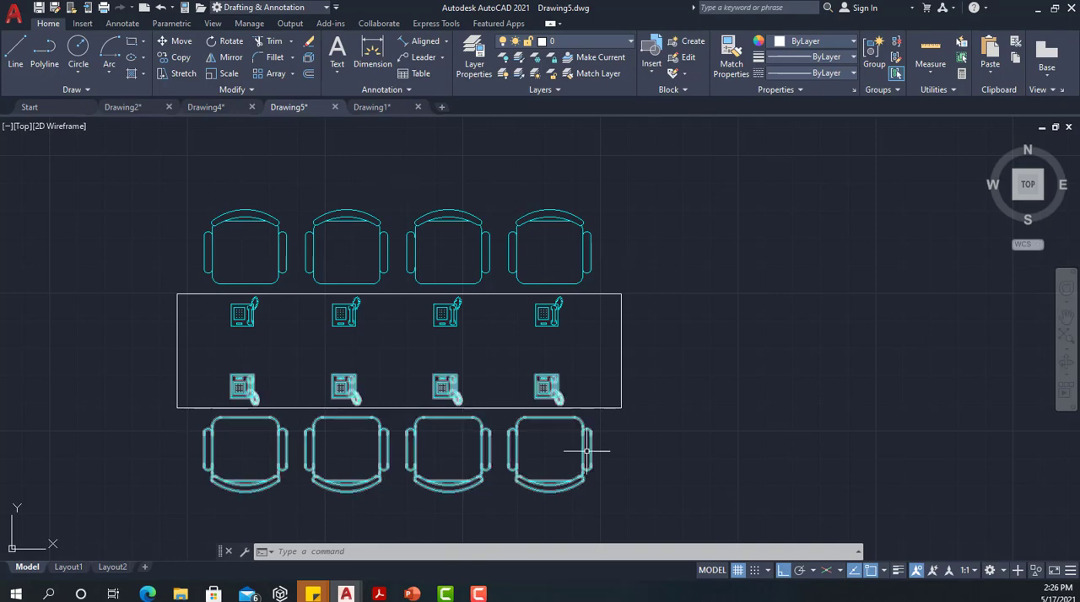
In Drawing1, turn ortho on and draw an ellipse beside the dimensioned plate with a horizontal axis of 80 and a vertical half-axis of 30
{"action": "left_click", "coordinate": [371, 106]}
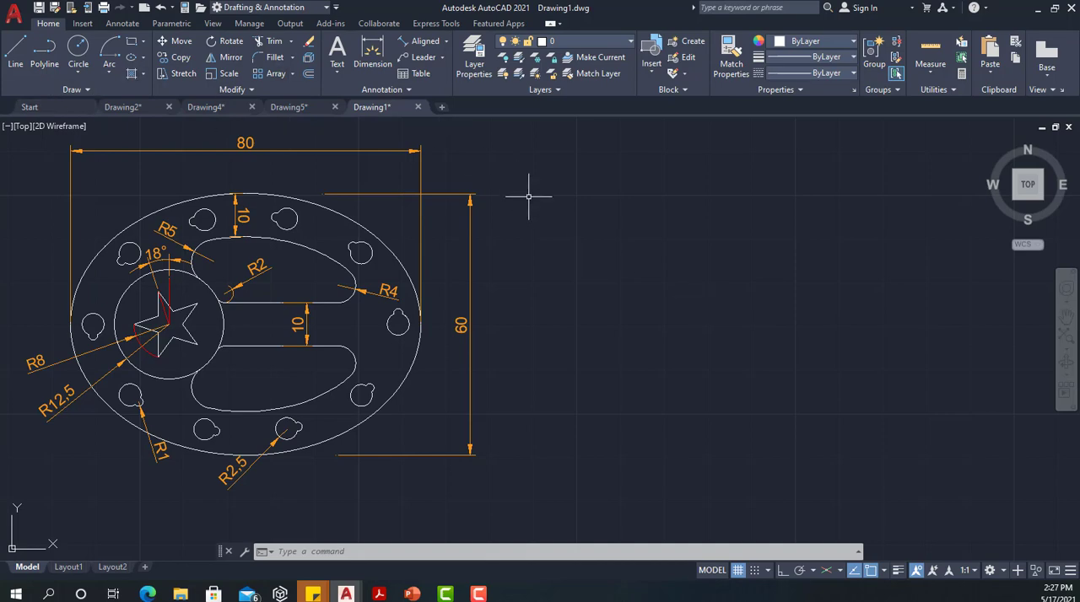
{"action": "type", "text": "el"}
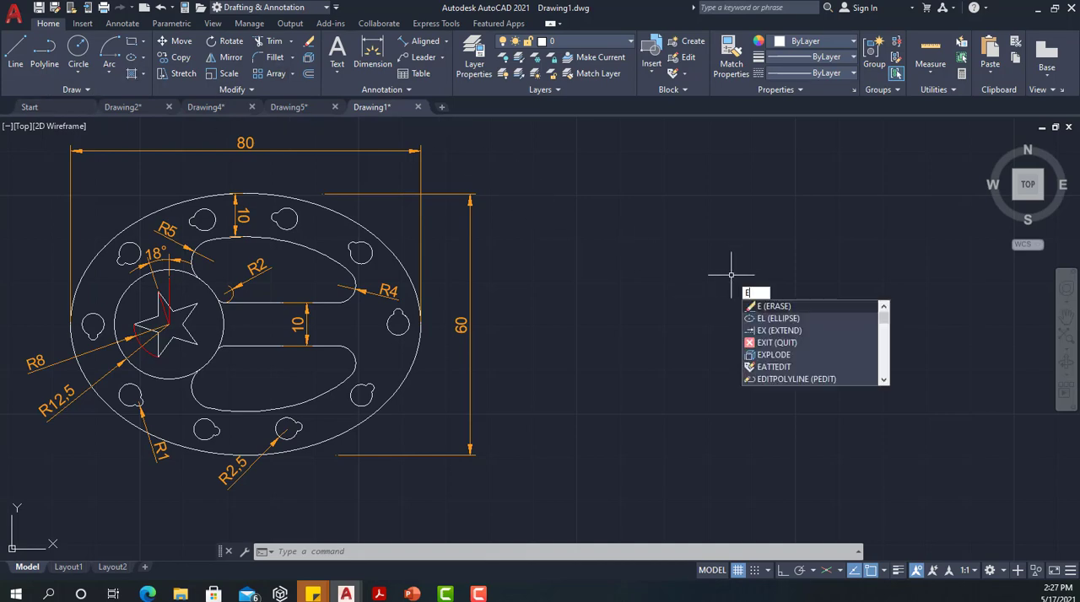
{"action": "type", "text": "l"}
{"action": "key", "text": "Return"}
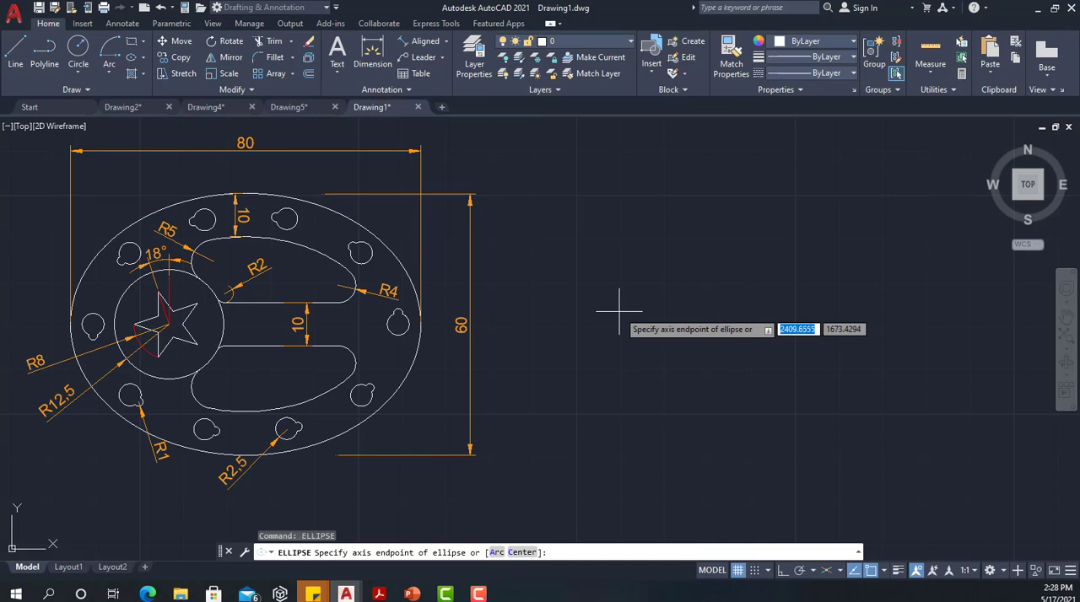
{"action": "left_click", "coordinate": [610, 310]}
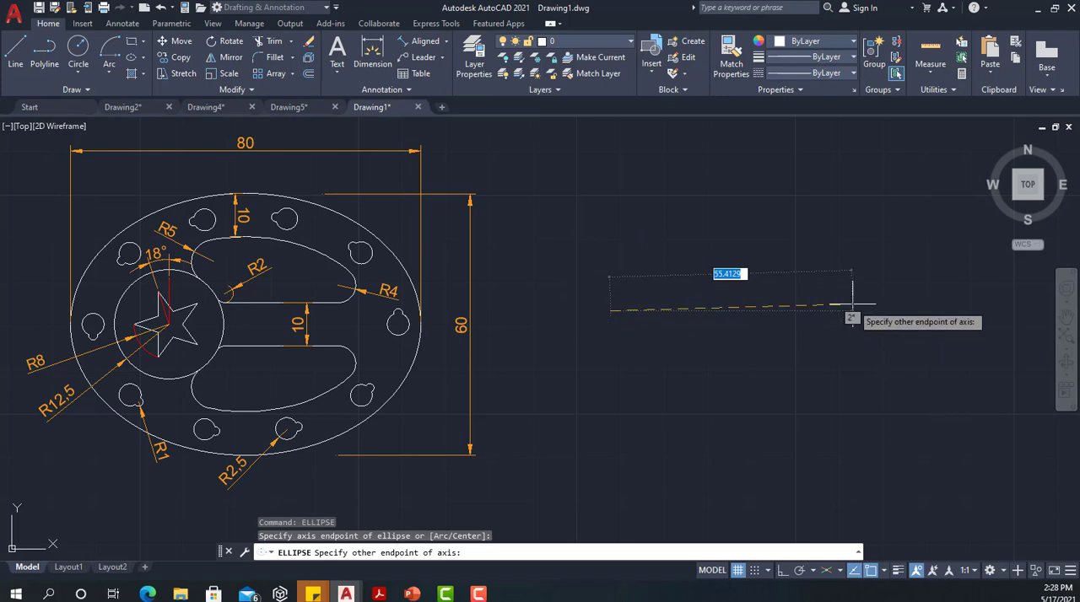
{"action": "left_click", "coordinate": [783, 571]}
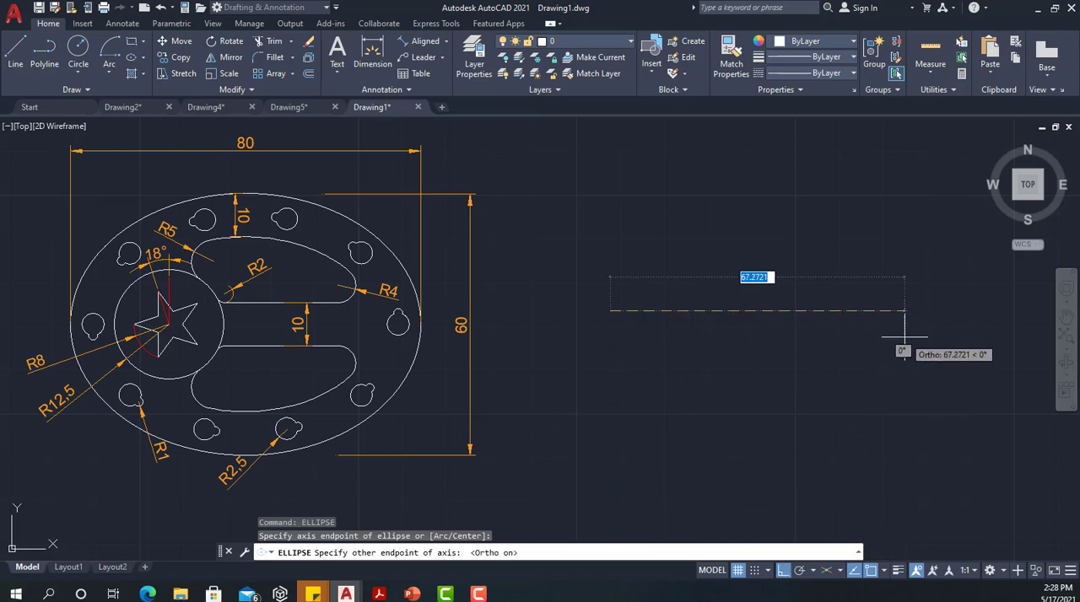
{"action": "type", "text": "80"}
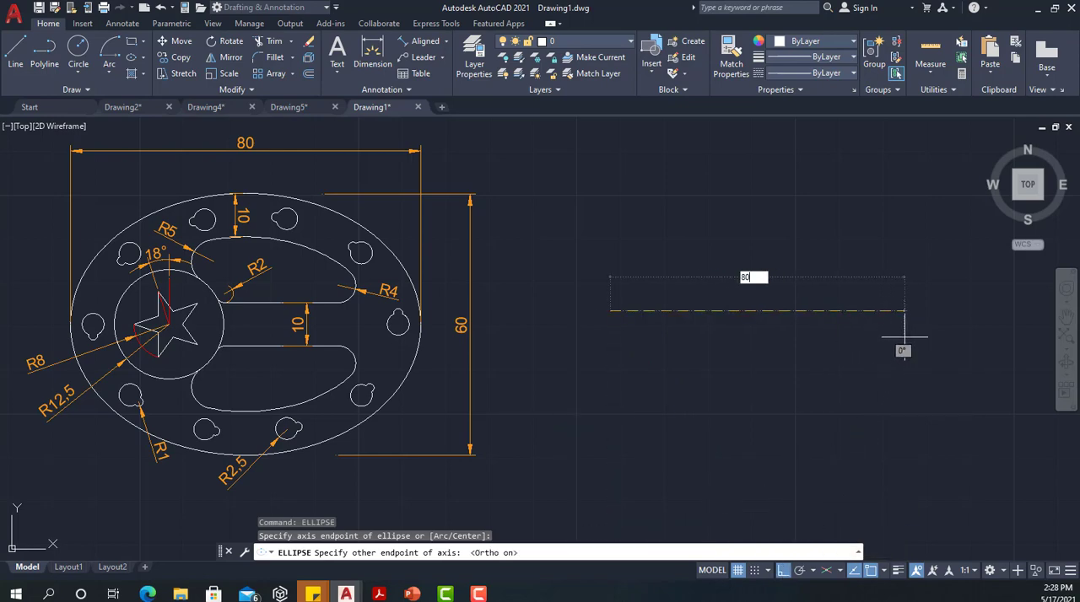
{"action": "key", "text": "Return"}
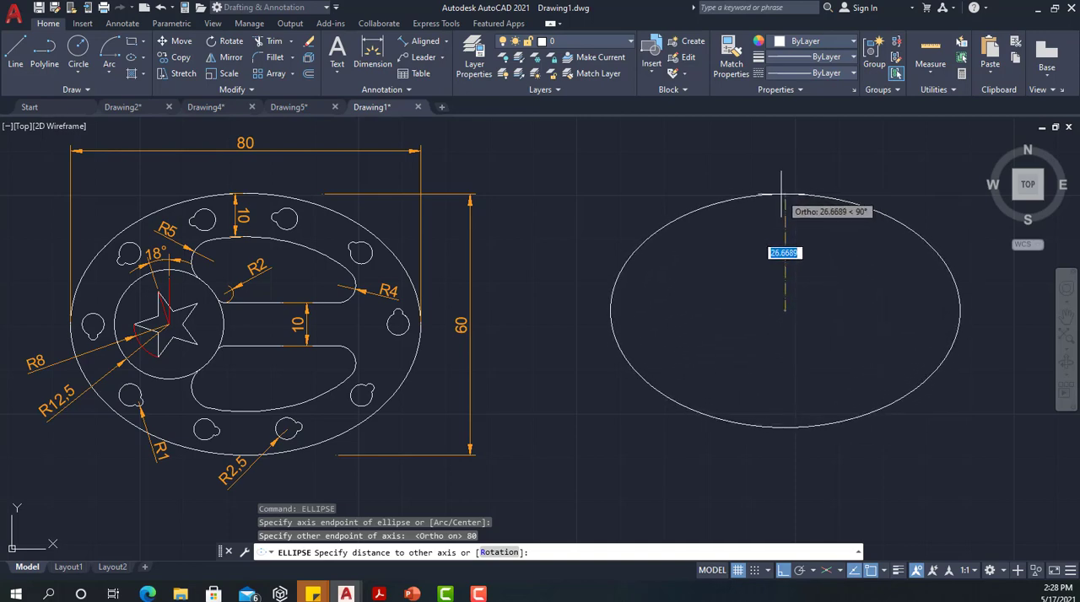
{"action": "type", "text": "30"}
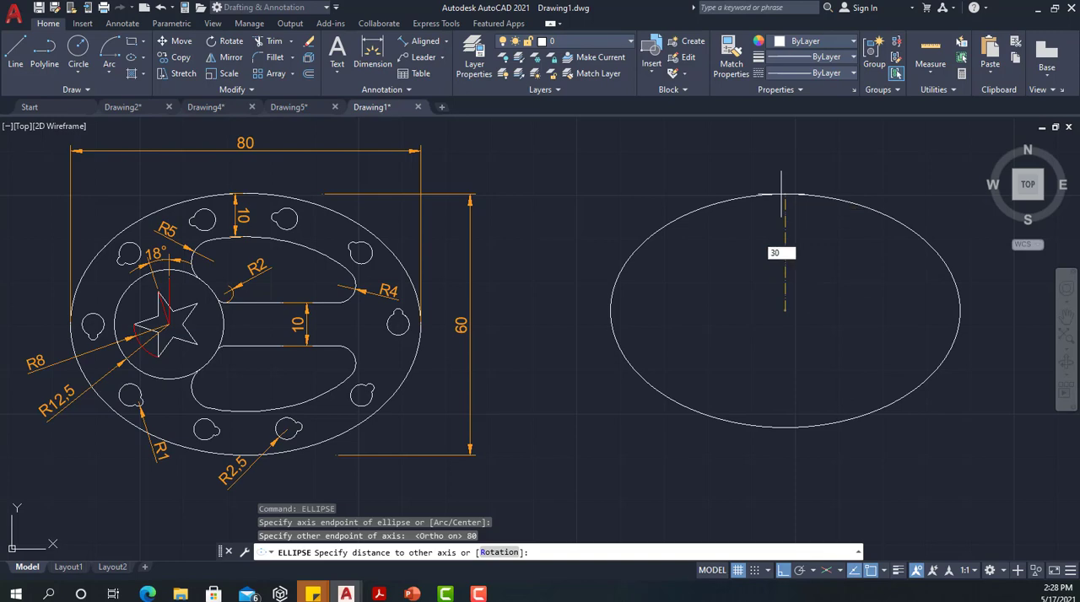
{"action": "key", "text": "Return"}
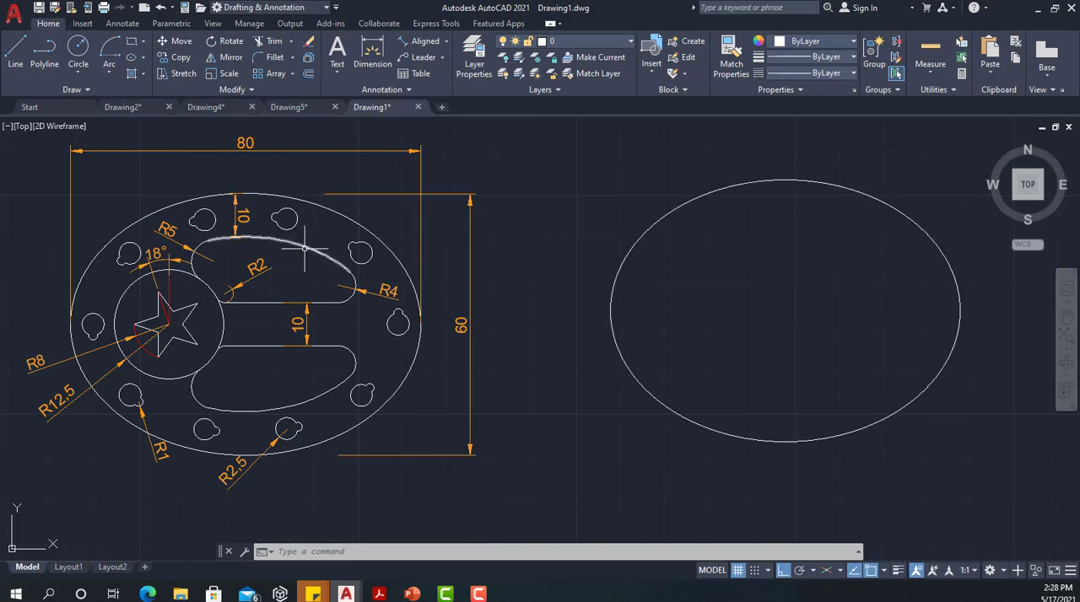
Offset the new 80 by 60 ellipse inward by 10
{"action": "left_click", "coordinate": [308, 74]}
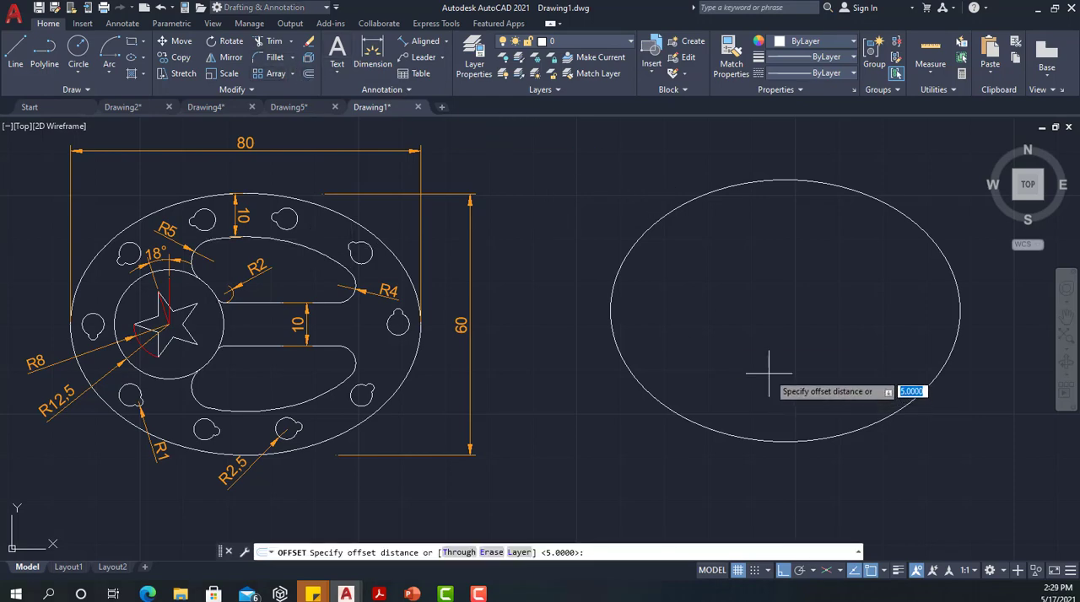
{"action": "key", "text": "Return"}
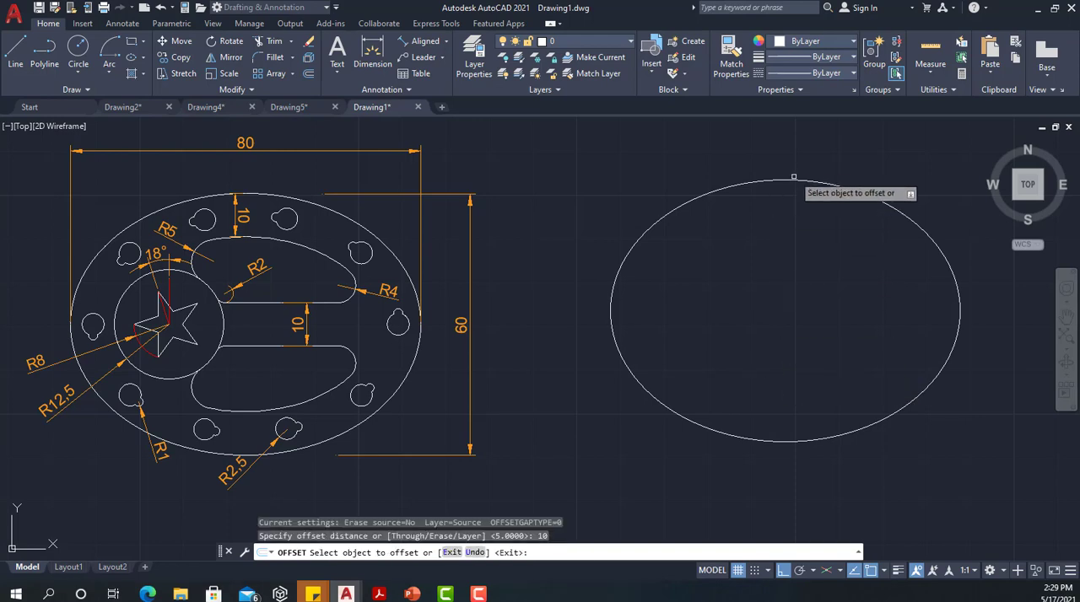
{"action": "left_click", "coordinate": [790, 179]}
{"action": "left_click", "coordinate": [783, 233]}
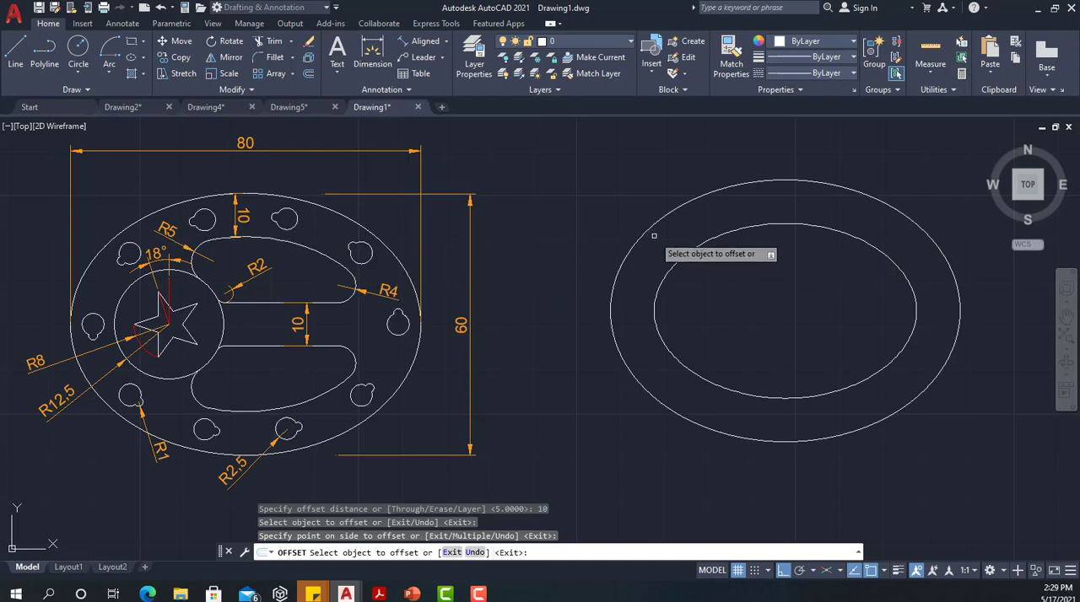
{"action": "key", "text": "Return"}
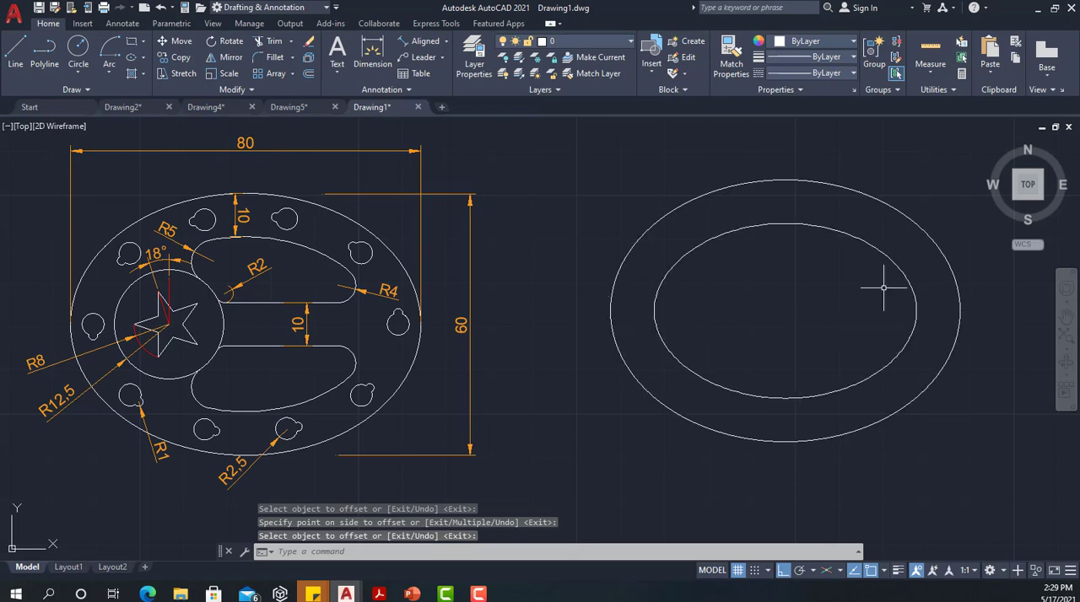
Draw a horizontal centre line across the outer ellipse, from its right quadrant to its left quadrant
{"action": "type", "text": "l"}
{"action": "key", "text": "Return"}
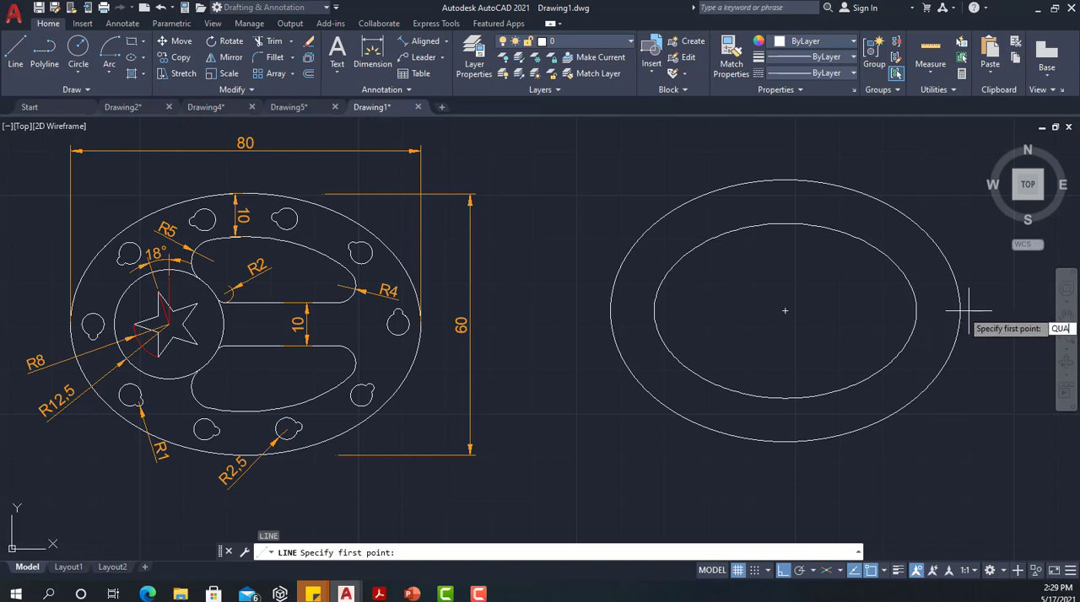
{"action": "key", "text": "Return"}
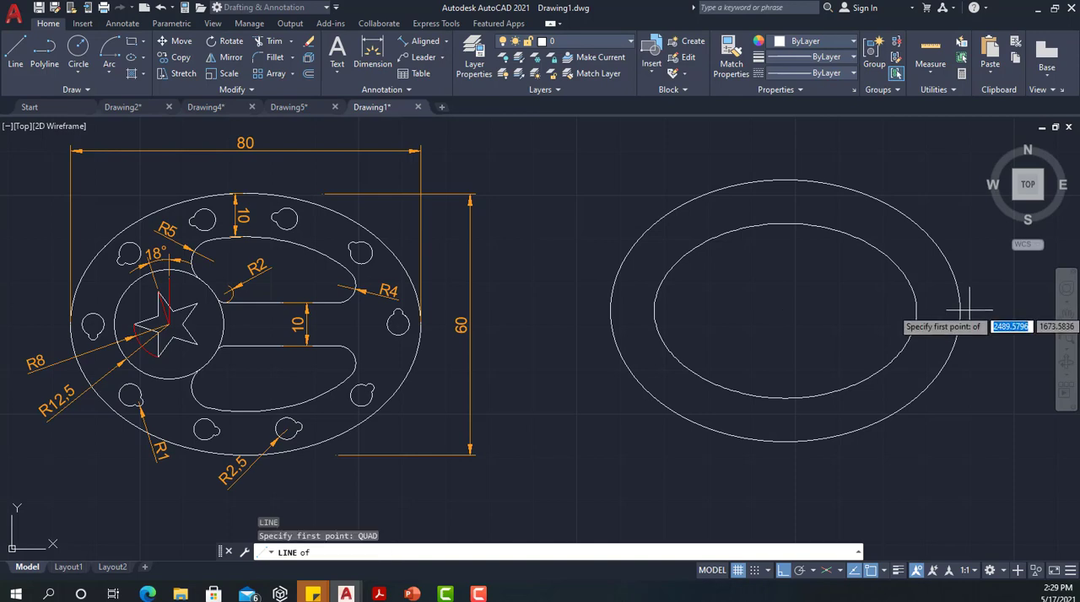
{"action": "left_click", "coordinate": [959, 311]}
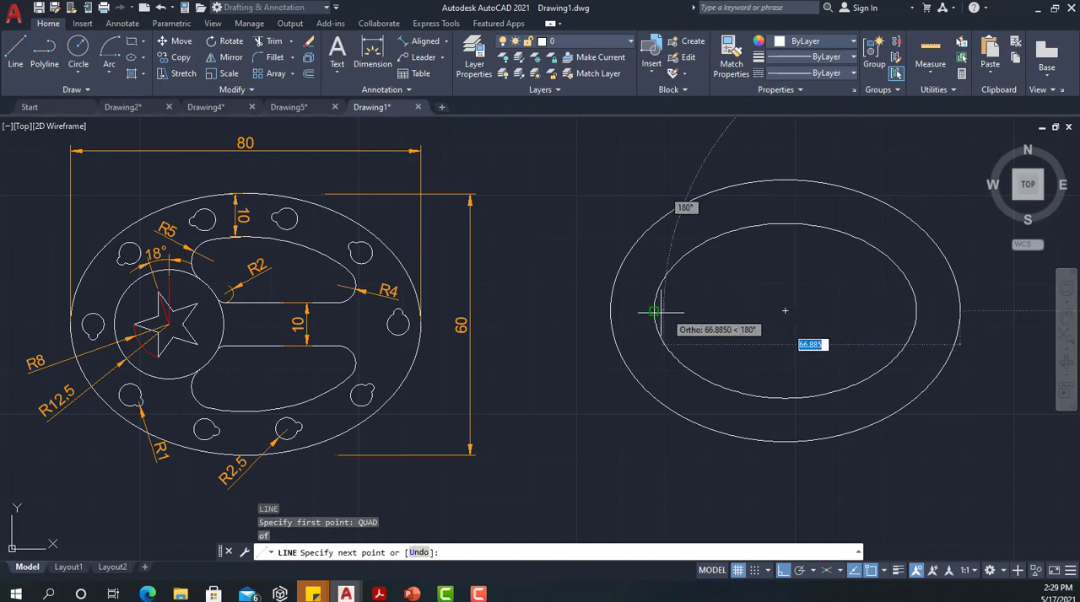
{"action": "left_click", "coordinate": [609, 311]}
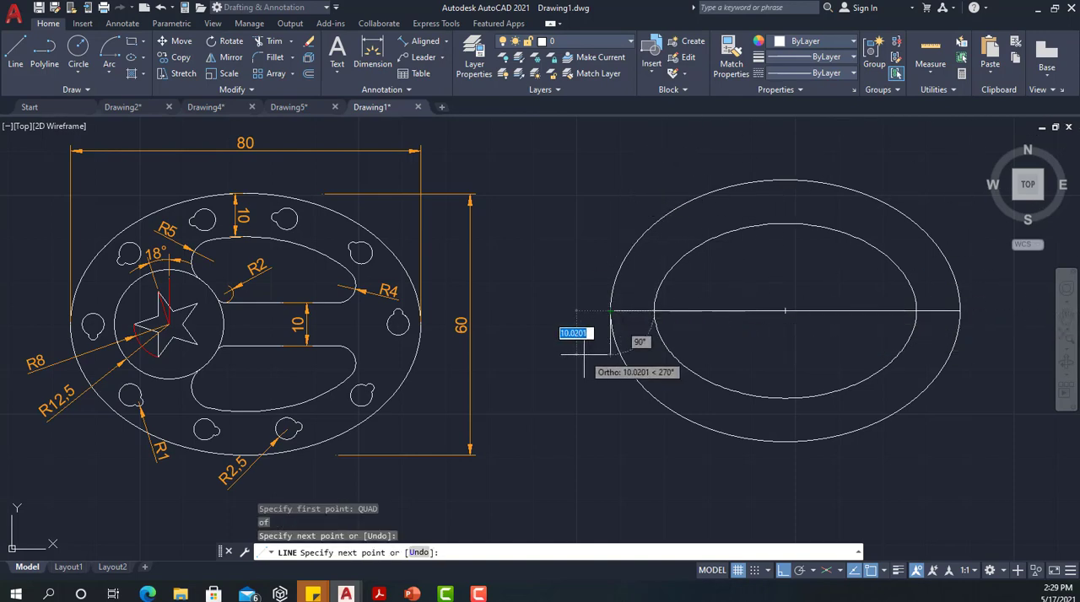
{"action": "key", "text": "Escape"}
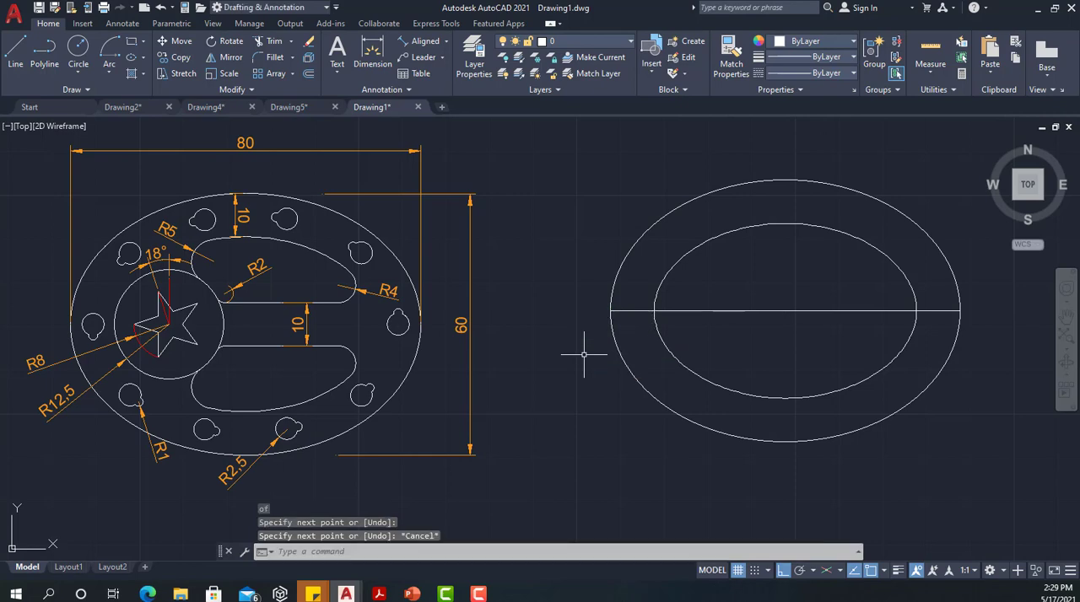
Offset the horizontal centre line by 5, once above and once below
{"action": "left_click", "coordinate": [875, 312]}
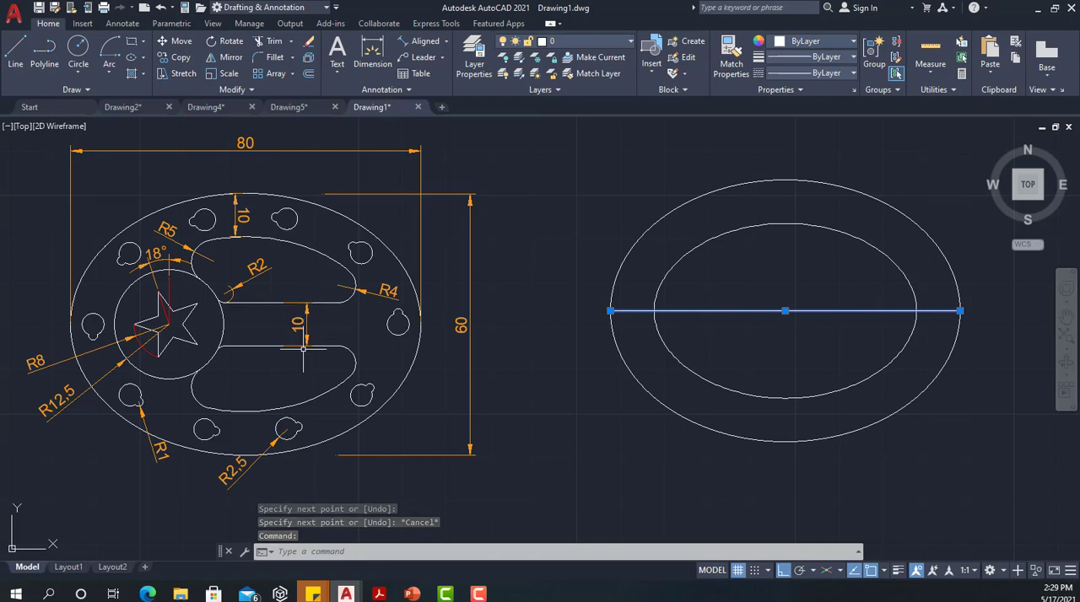
{"action": "left_click", "coordinate": [309, 75]}
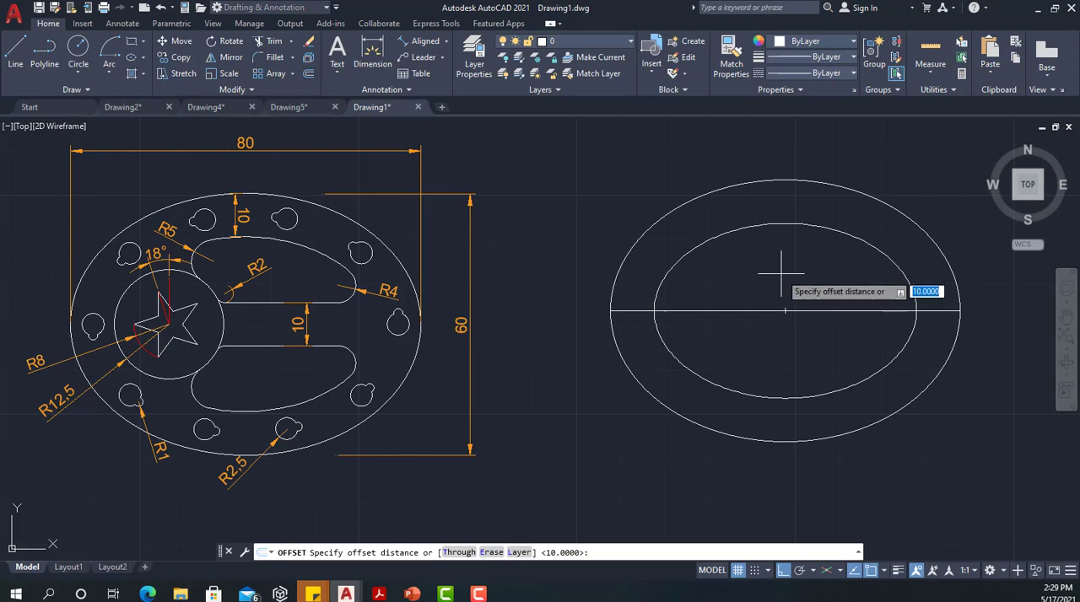
{"action": "type", "text": "5"}
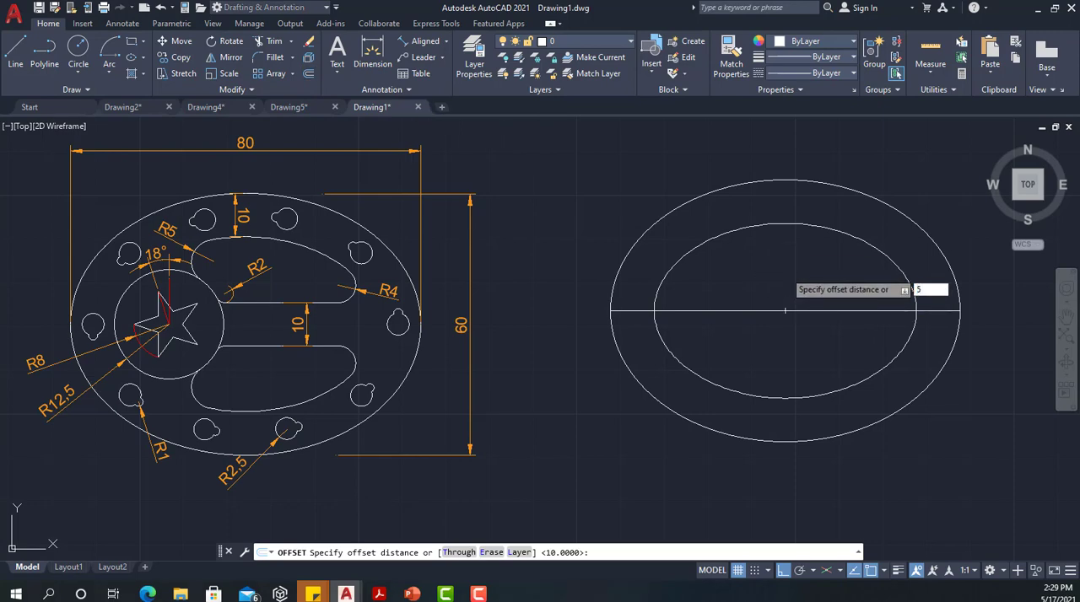
{"action": "key", "text": "Return"}
{"action": "left_click", "coordinate": [784, 311]}
{"action": "left_click", "coordinate": [785, 268]}
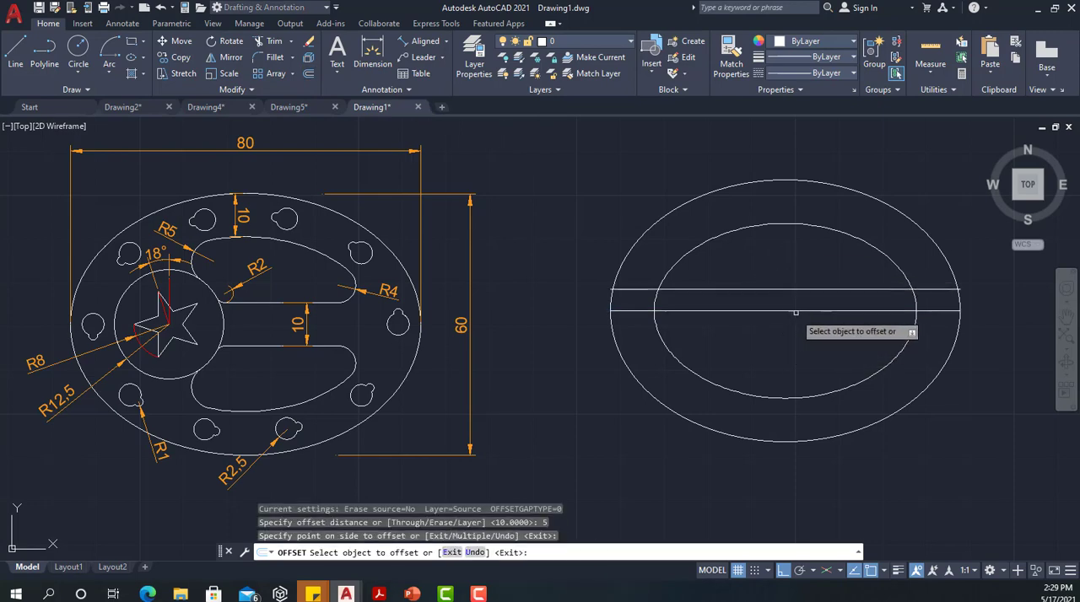
{"action": "left_click", "coordinate": [795, 312]}
{"action": "left_click", "coordinate": [791, 327]}
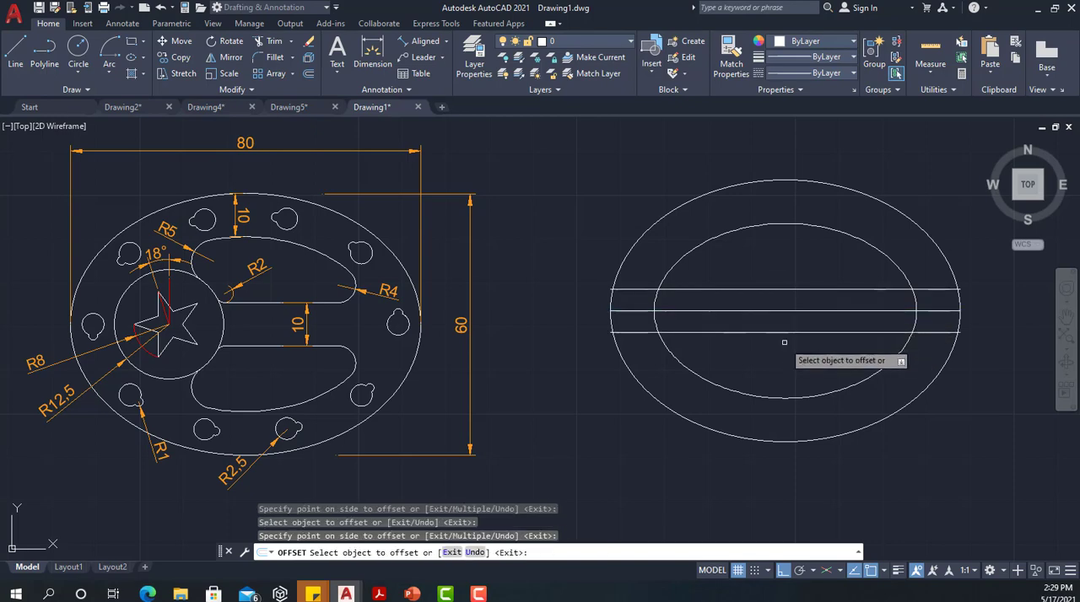
{"action": "key", "text": "Escape"}
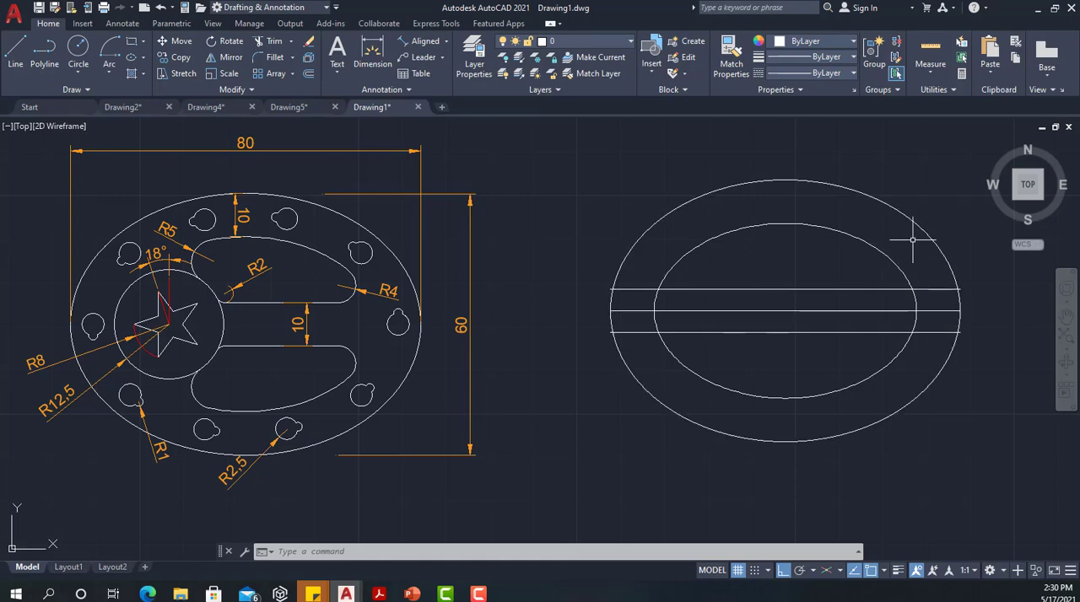
Offset the outer ellipse inward by 5 to create a guide ellipse midway between the two existing ellipses
{"action": "type", "text": "o"}
{"action": "key", "text": "Return"}
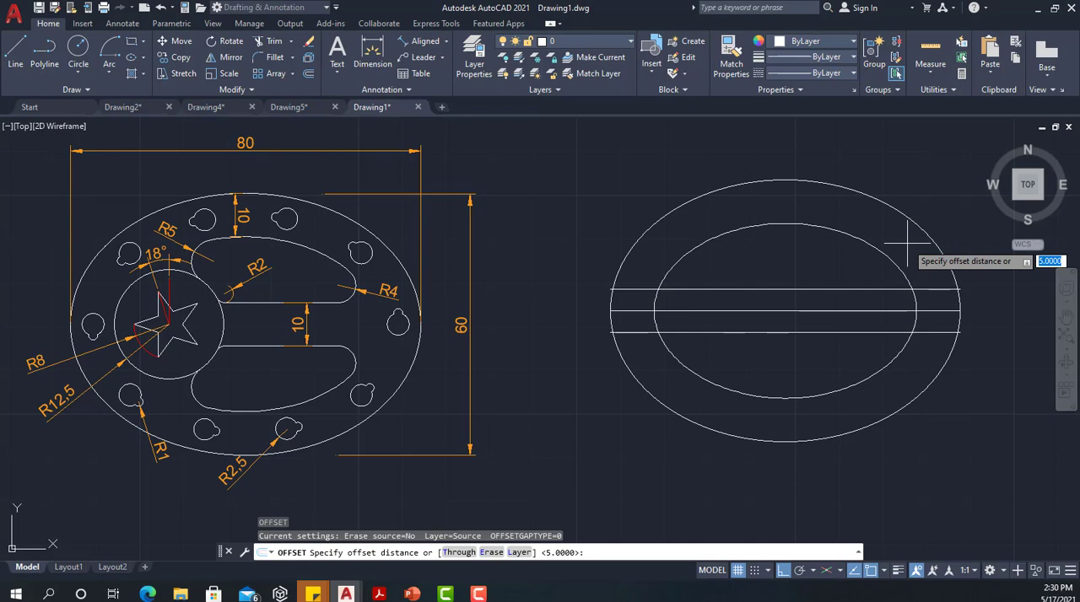
{"action": "key", "text": "Return"}
{"action": "left_click", "coordinate": [924, 232]}
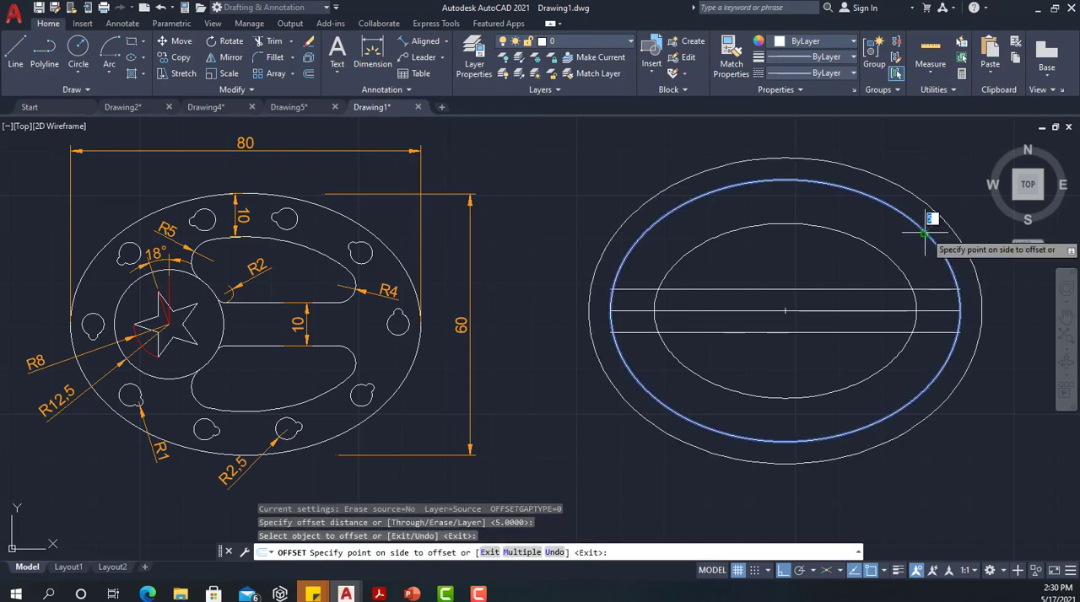
{"action": "left_click", "coordinate": [911, 246]}
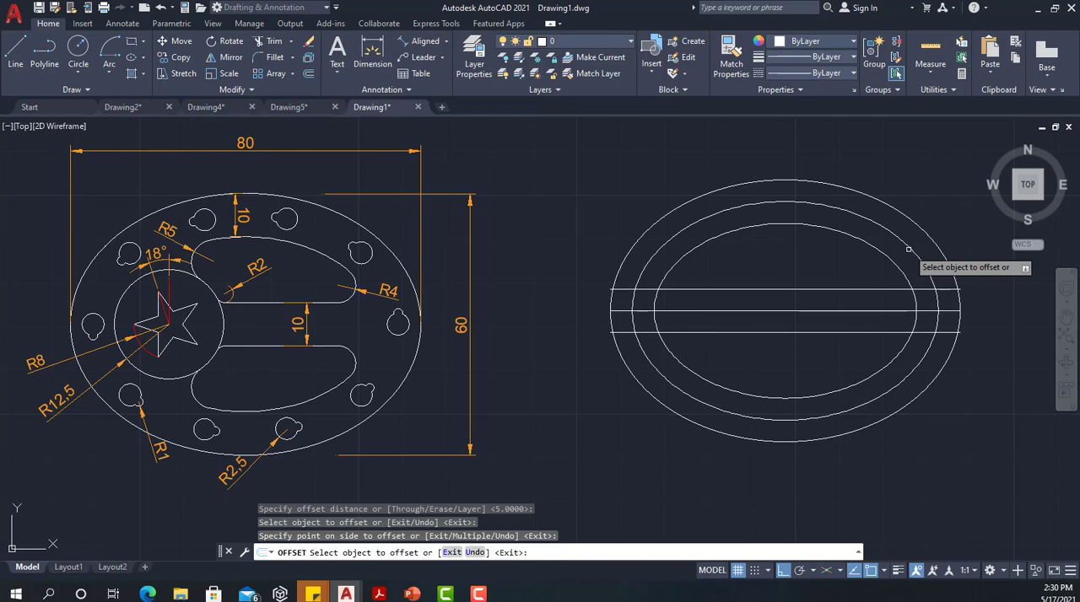
{"action": "key", "text": "Escape"}
Change the colour of the middle guide ellipse to Red
{"action": "left_click", "coordinate": [910, 245]}
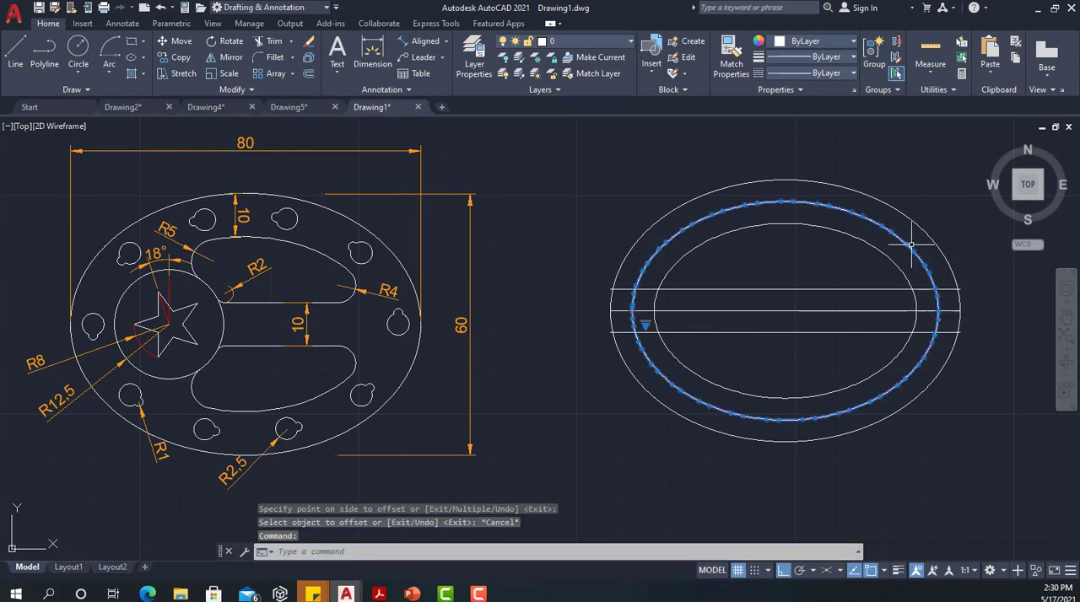
{"action": "left_click", "coordinate": [838, 42]}
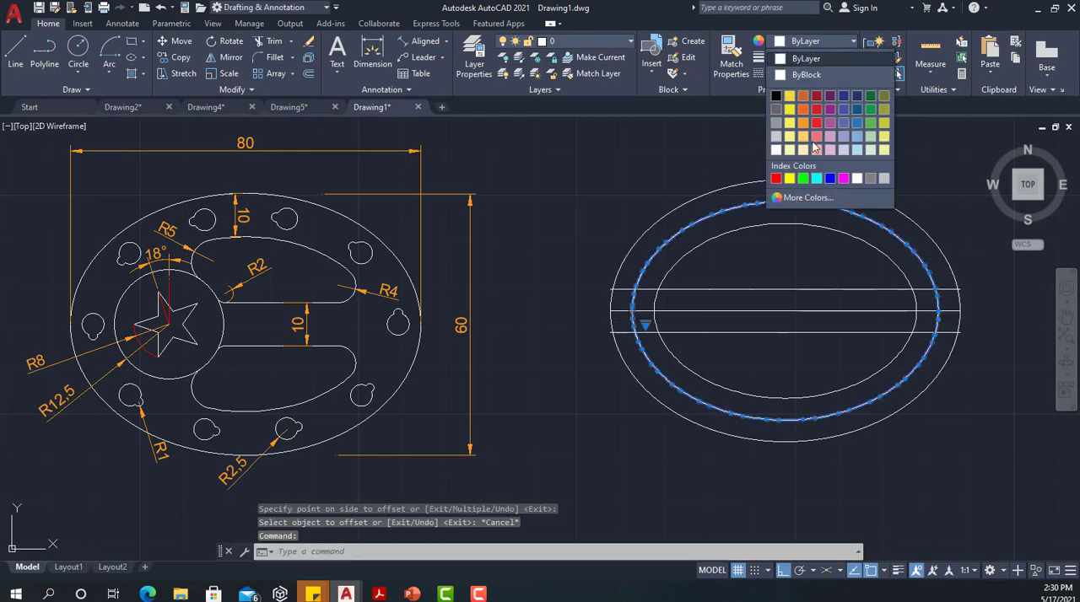
{"action": "left_click", "coordinate": [775, 178]}
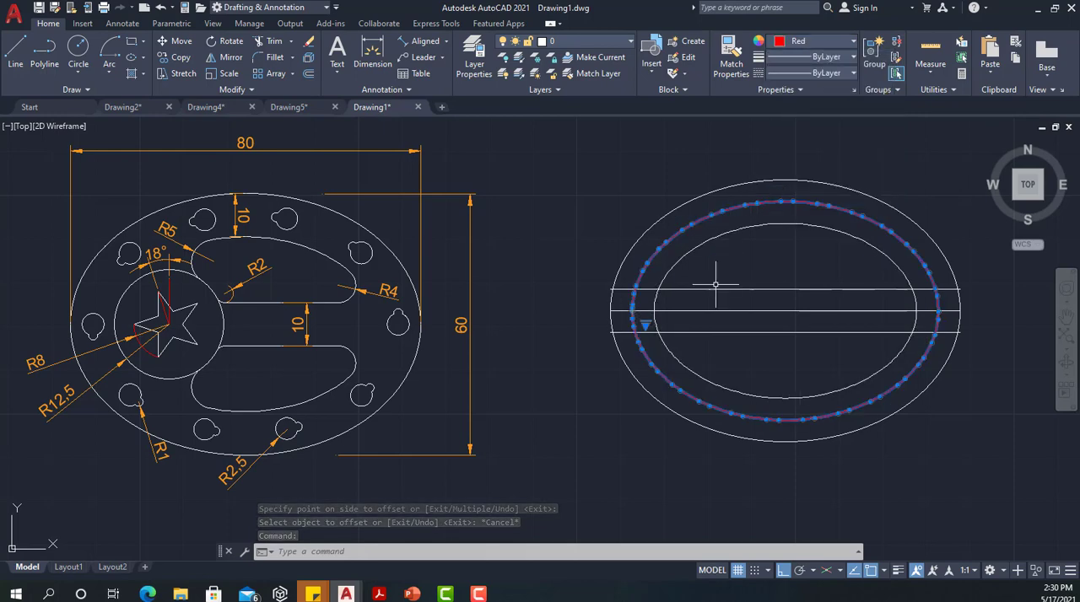
{"action": "key", "text": "Escape"}
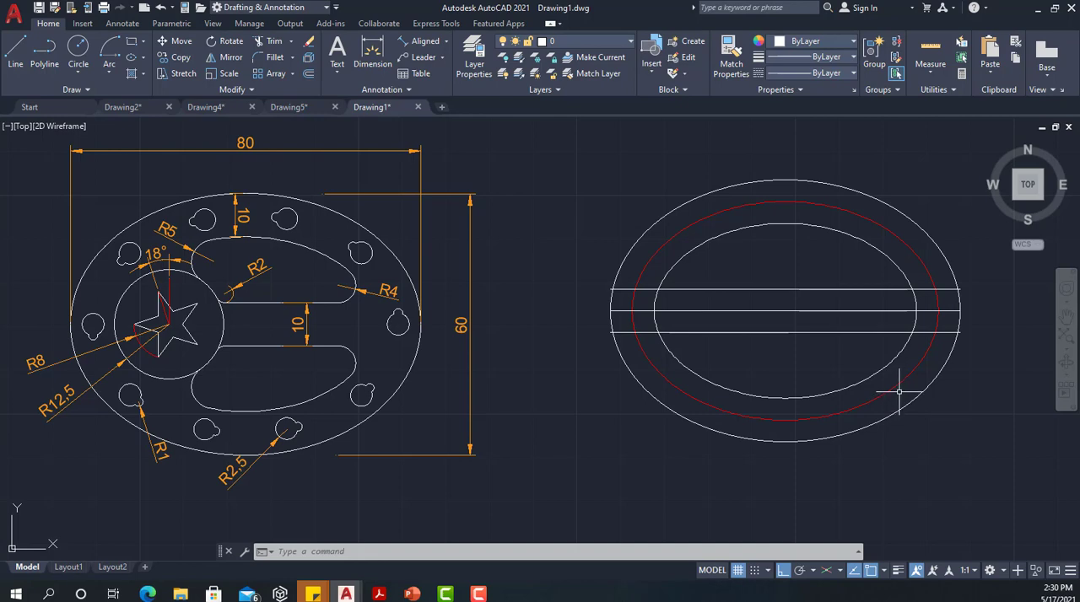
Draw a circle of radius 2.5 centred where the red ellipse's right end crosses the centre line
{"action": "type", "text": "c"}
{"action": "key", "text": "Return"}
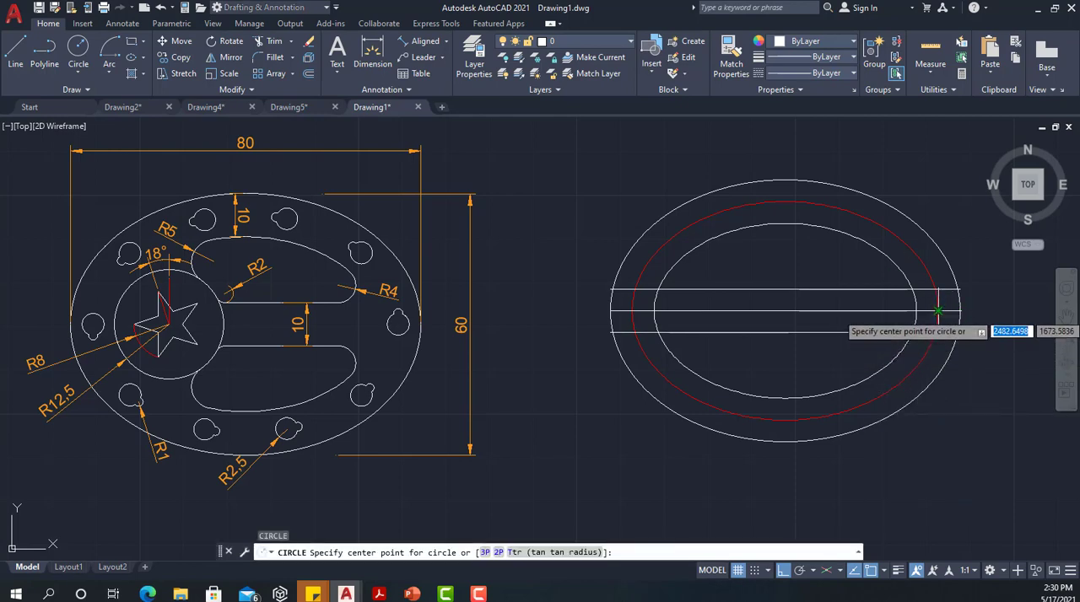
{"action": "left_click", "coordinate": [937, 311]}
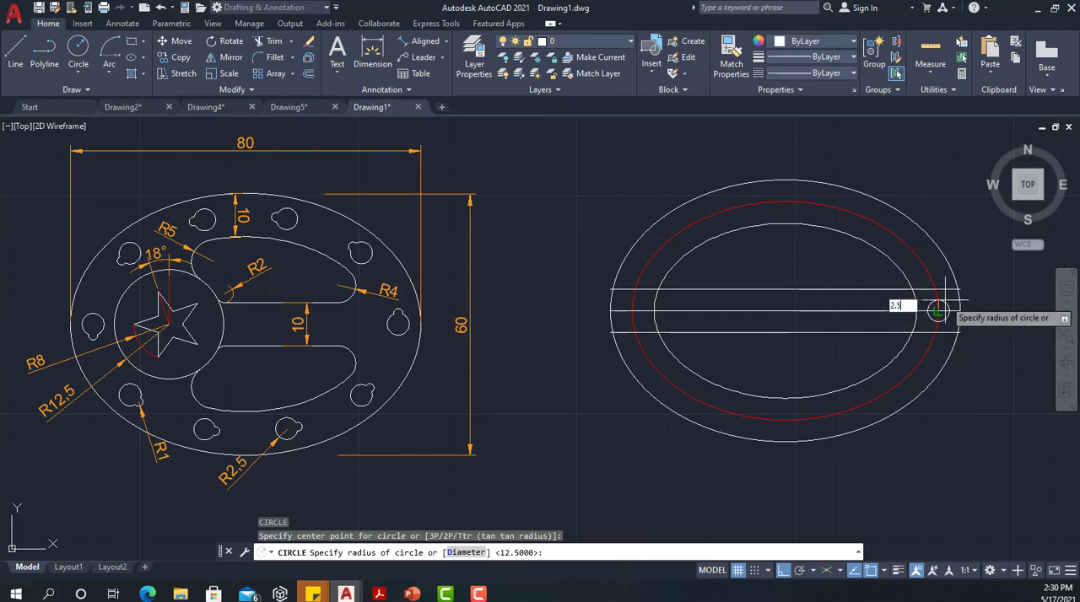
{"action": "key", "text": "Return"}
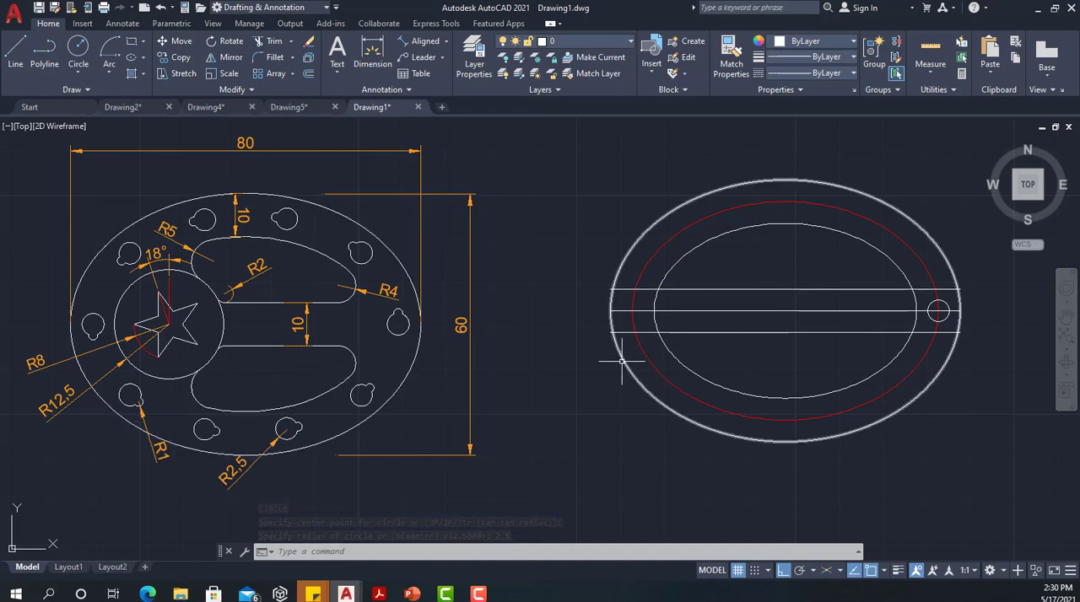
Draw a circle of radius 1 centred on the top quadrant of the 2.5-radius circle
{"action": "type", "text": "c"}
{"action": "key", "text": "Return"}
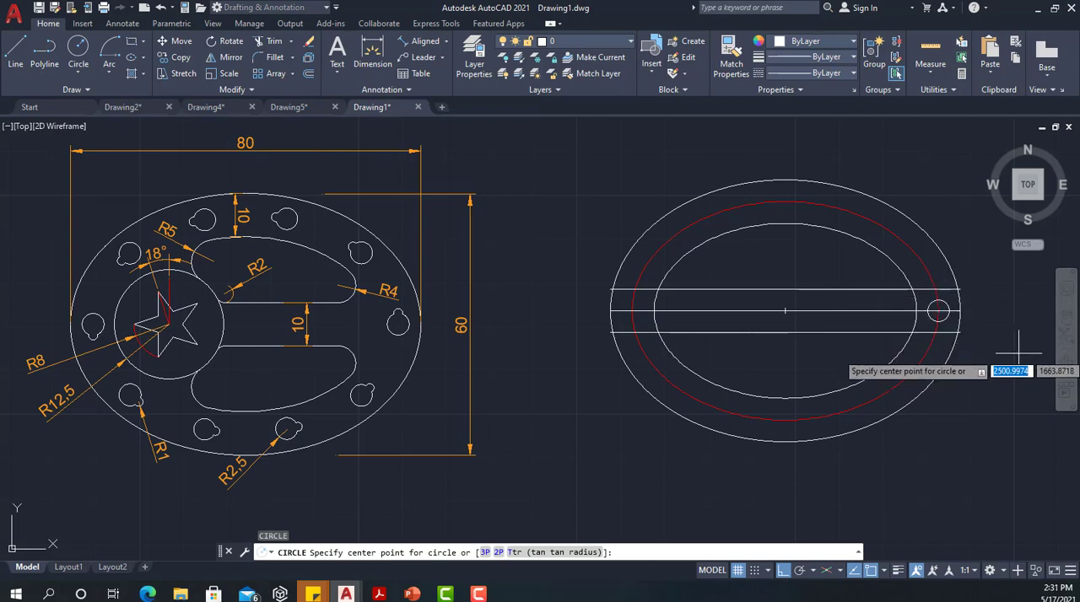
{"action": "type", "text": "QUA"}
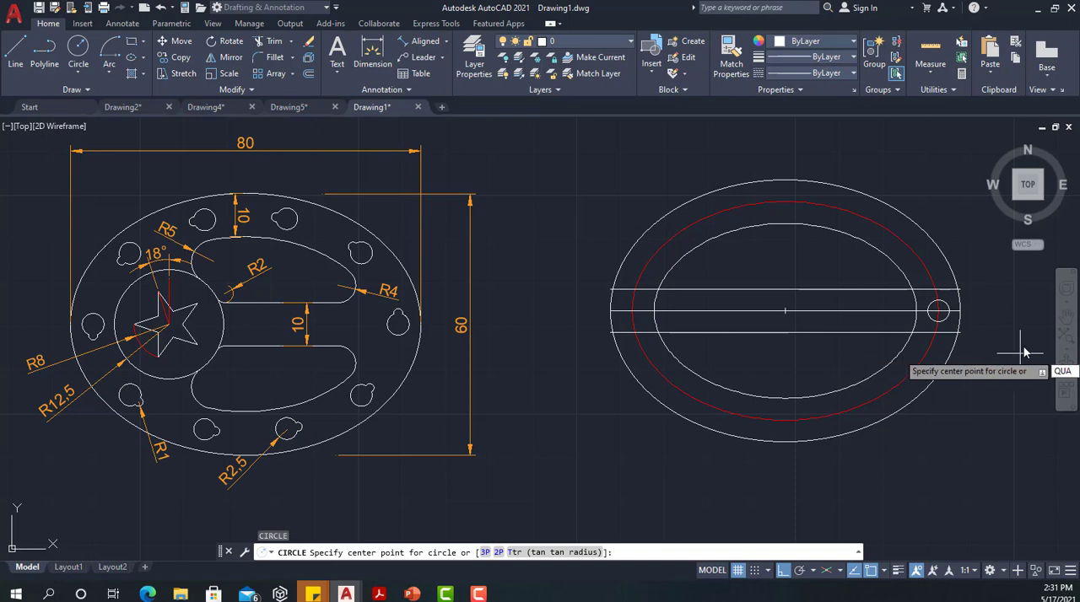
{"action": "key", "text": "Return"}
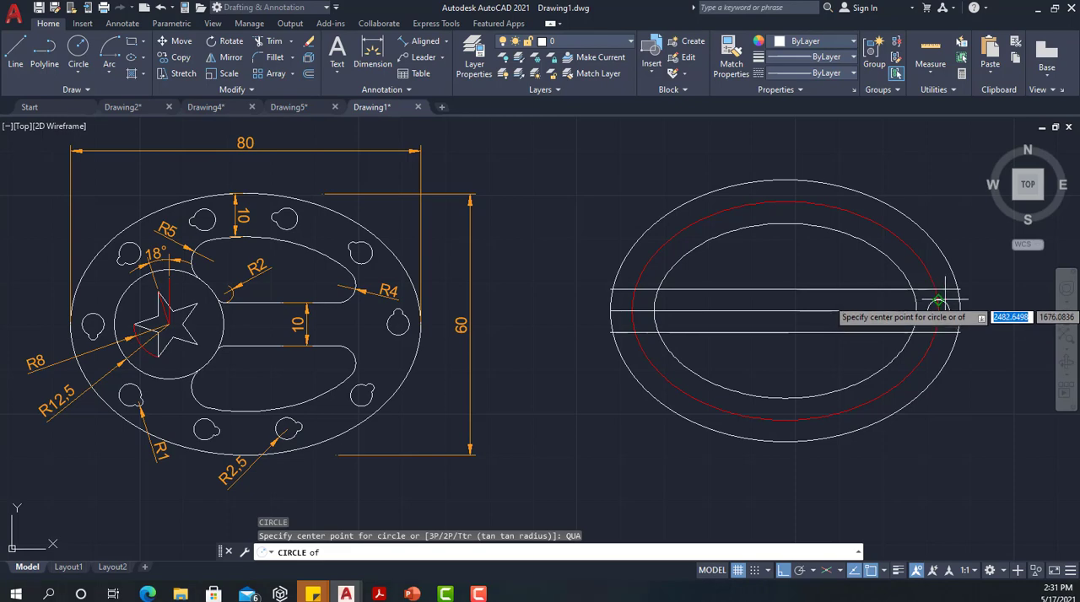
{"action": "scroll", "coordinate": [938, 301], "scroll_direction": "up", "scroll_amount": 6}
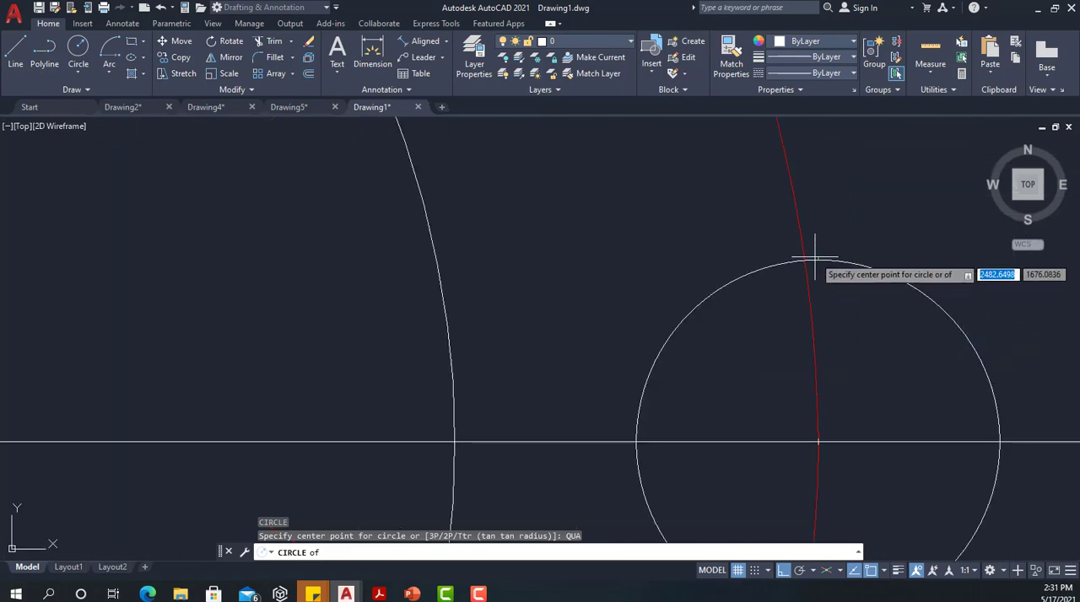
{"action": "left_click", "coordinate": [814, 255]}
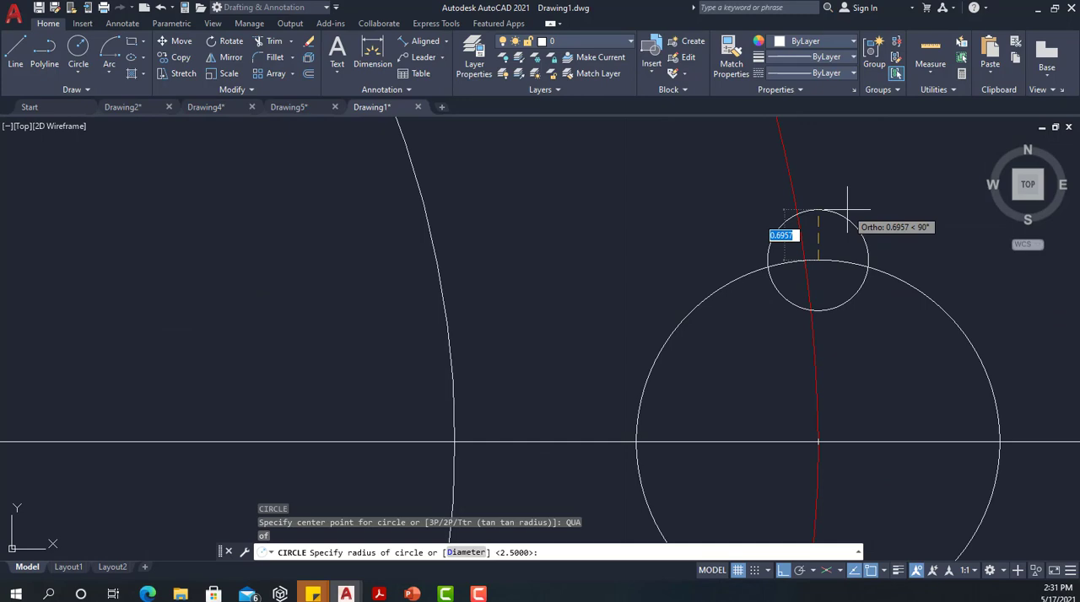
{"action": "key", "text": "BackSpace"}
{"action": "key", "text": "Return"}
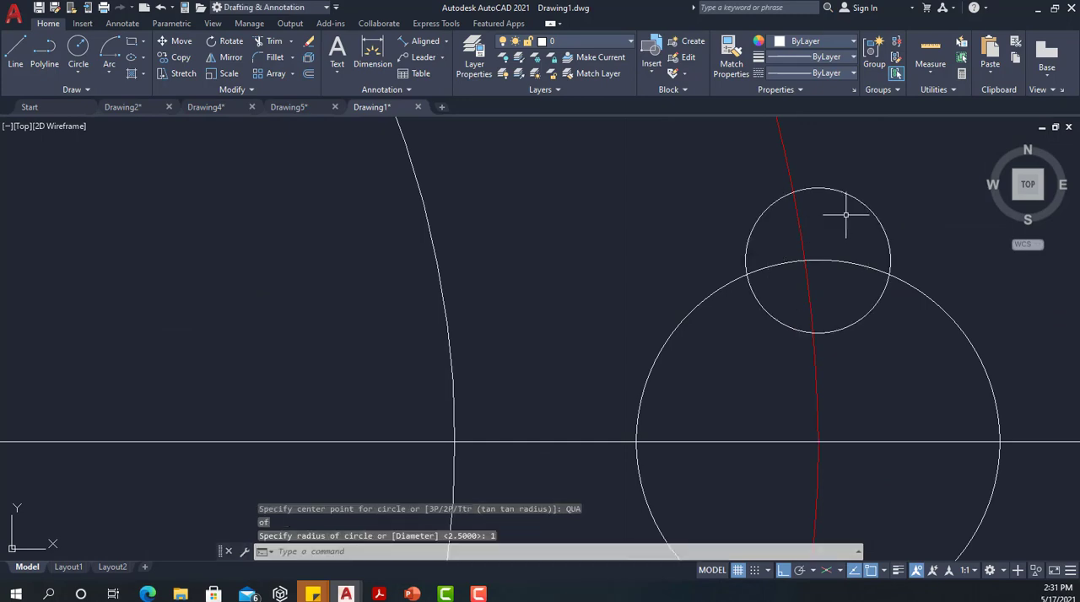
{"action": "scroll", "coordinate": [847, 217], "scroll_direction": "down", "scroll_amount": 7}
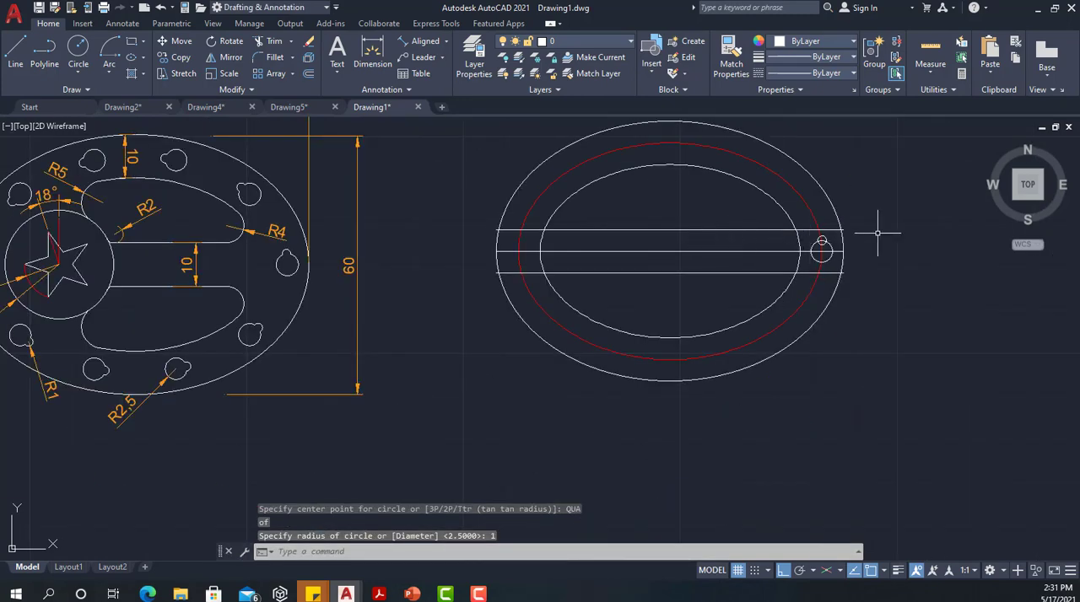
{"action": "scroll", "coordinate": [823, 251], "scroll_direction": "up", "scroll_amount": 6}
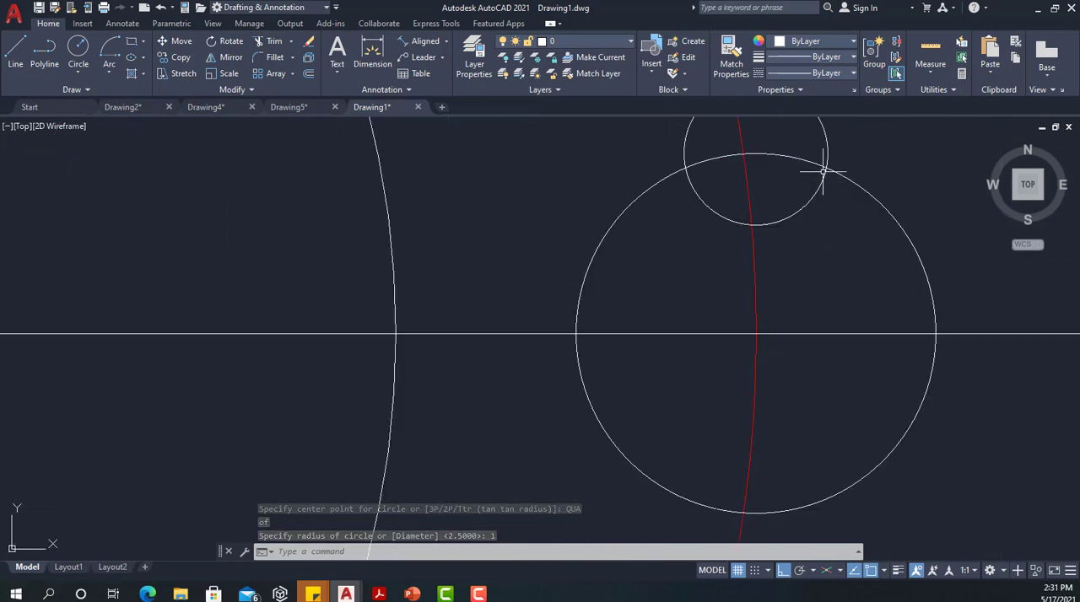
{"action": "scroll", "coordinate": [822, 171], "scroll_direction": "down", "scroll_amount": 2}
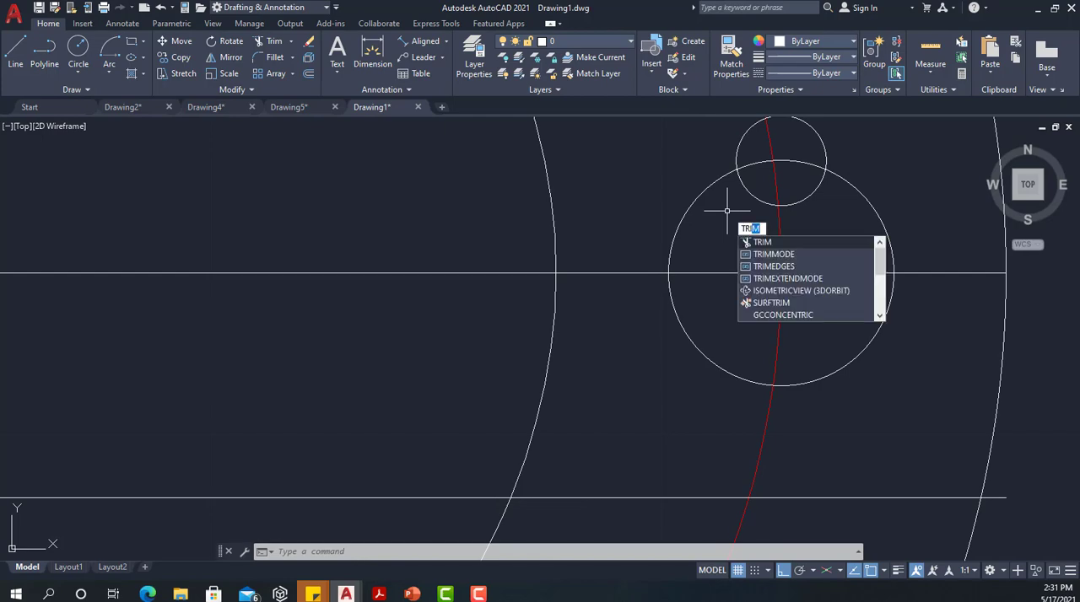
{"action": "key", "text": "Return"}
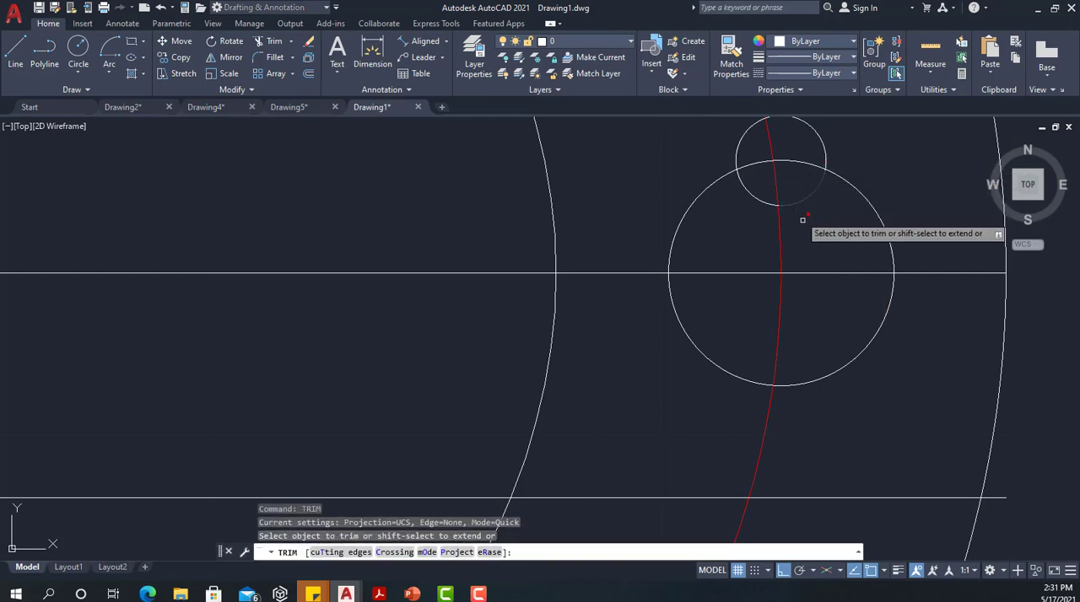
{"action": "key", "text": "Escape"}
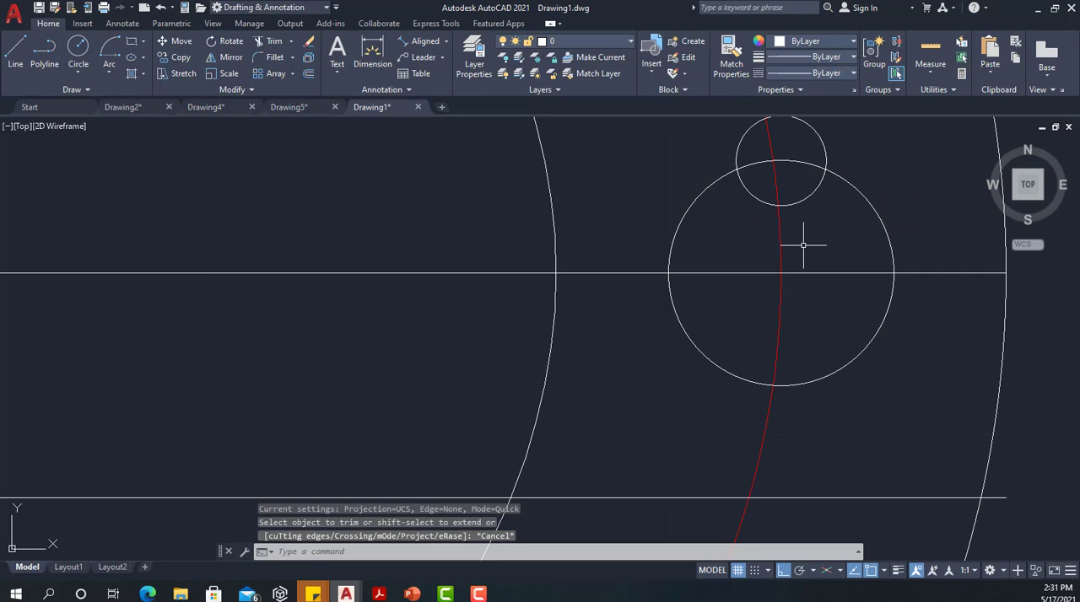
Trim away the overlapping inner arcs of the radius 2.5 and radius 1 circles, using both circles as cutting edges, to form a keyed hole outline
{"action": "type", "text": "TRI"}
{"action": "key", "text": "Return"}
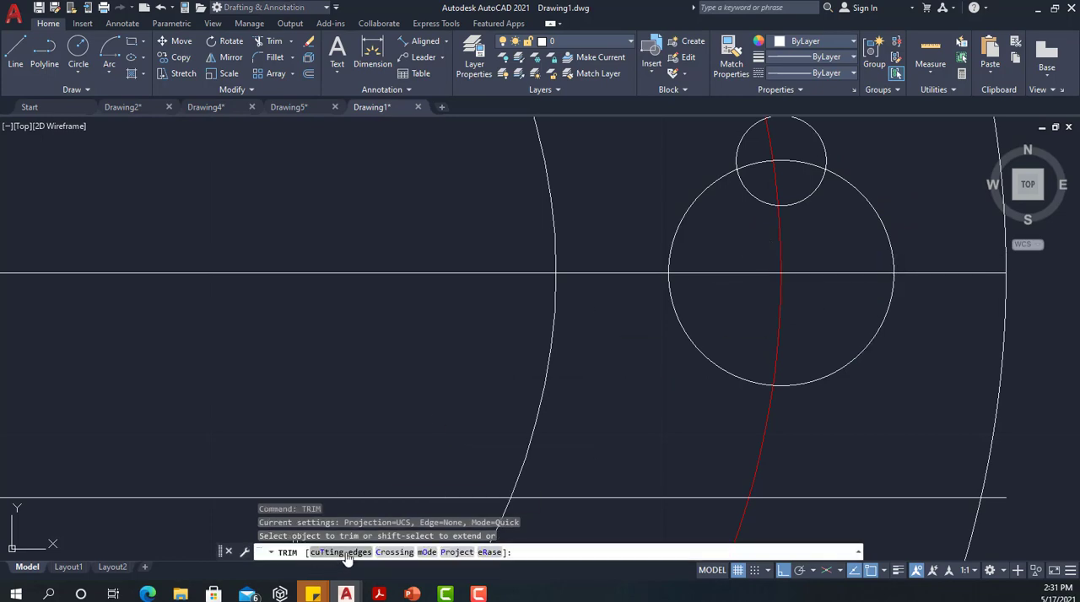
{"action": "left_click", "coordinate": [347, 556]}
{"action": "left_click", "coordinate": [818, 136]}
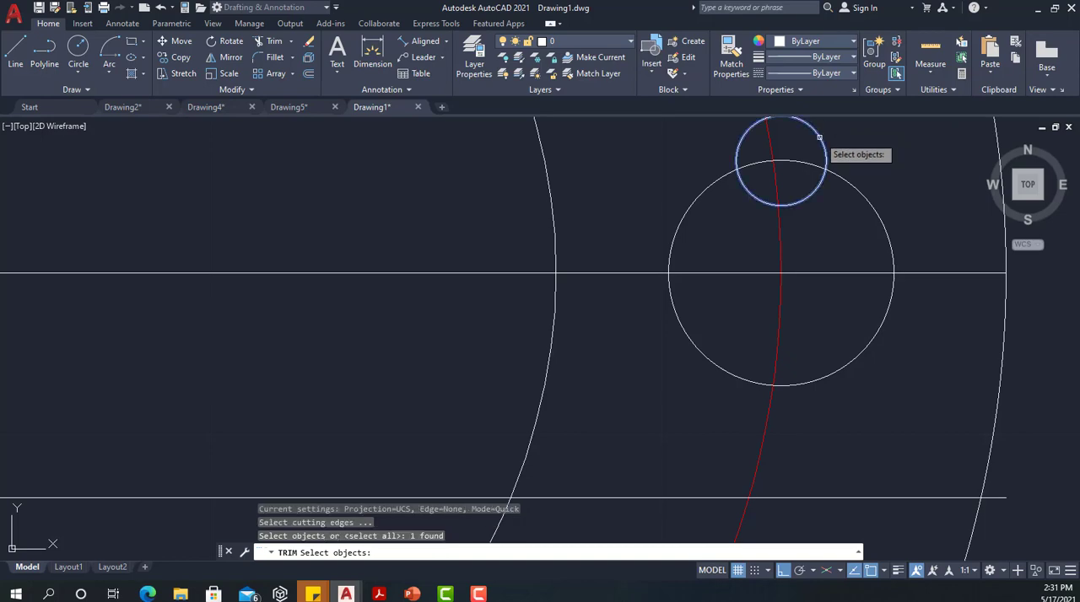
{"action": "left_click", "coordinate": [847, 182]}
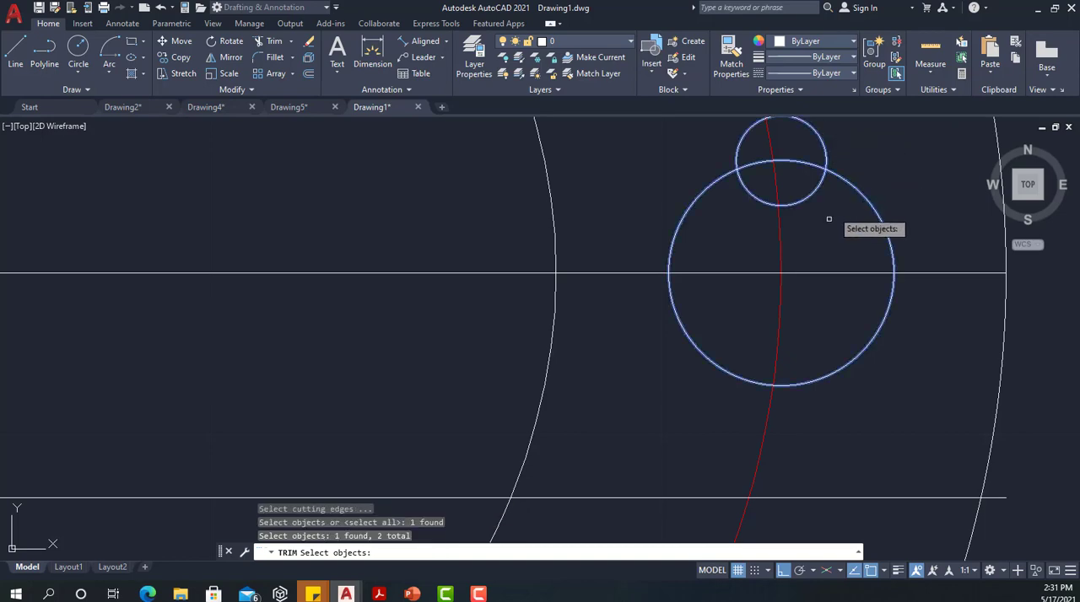
{"action": "key", "text": "Return"}
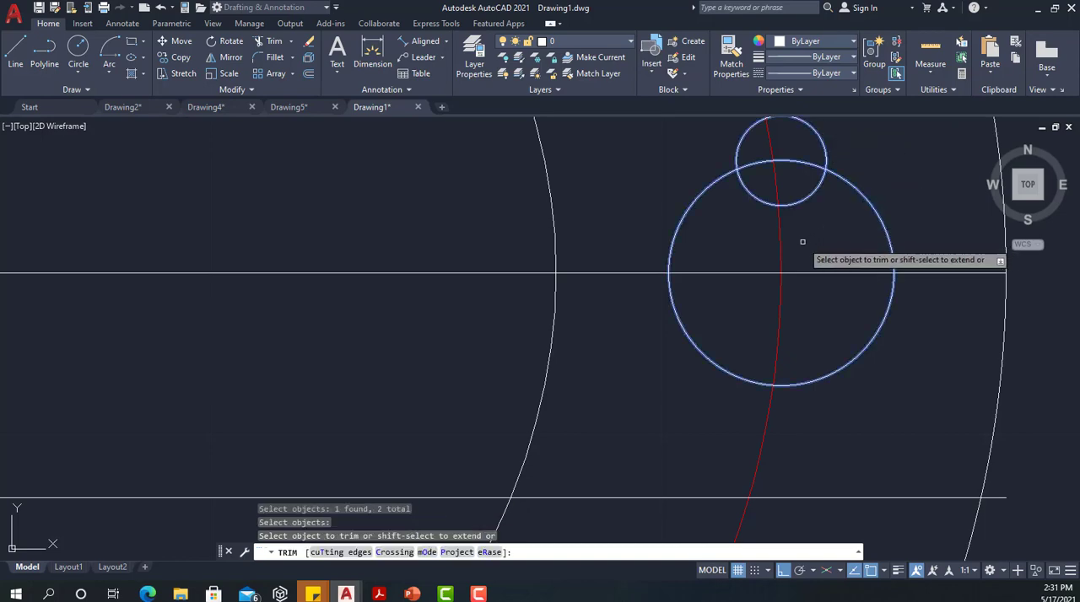
{"action": "left_click", "coordinate": [804, 162]}
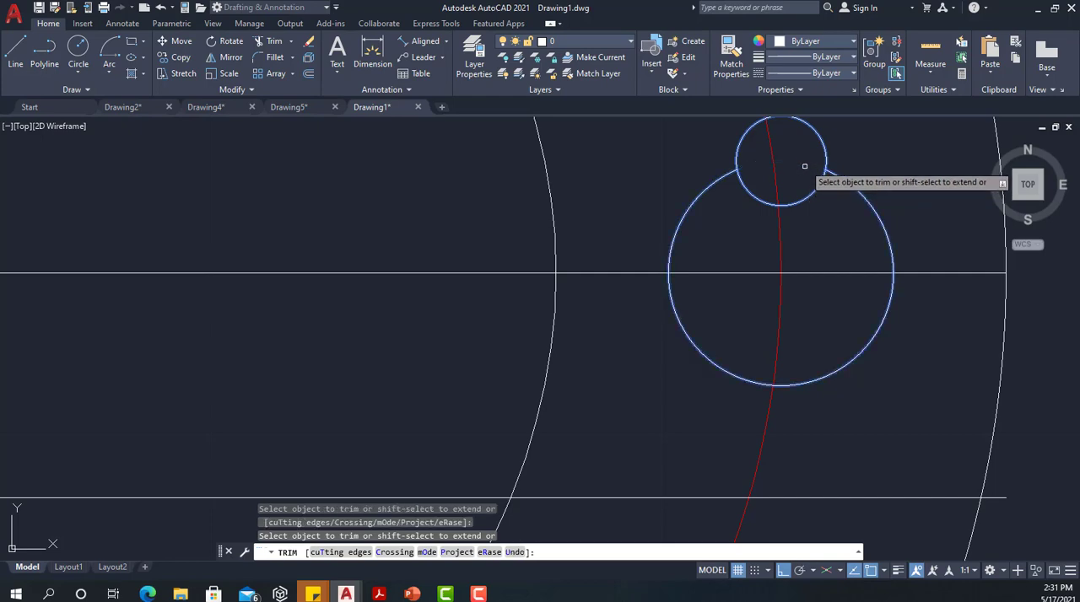
{"action": "left_click", "coordinate": [800, 199]}
{"action": "scroll", "coordinate": [769, 233], "scroll_direction": "down", "scroll_amount": 6}
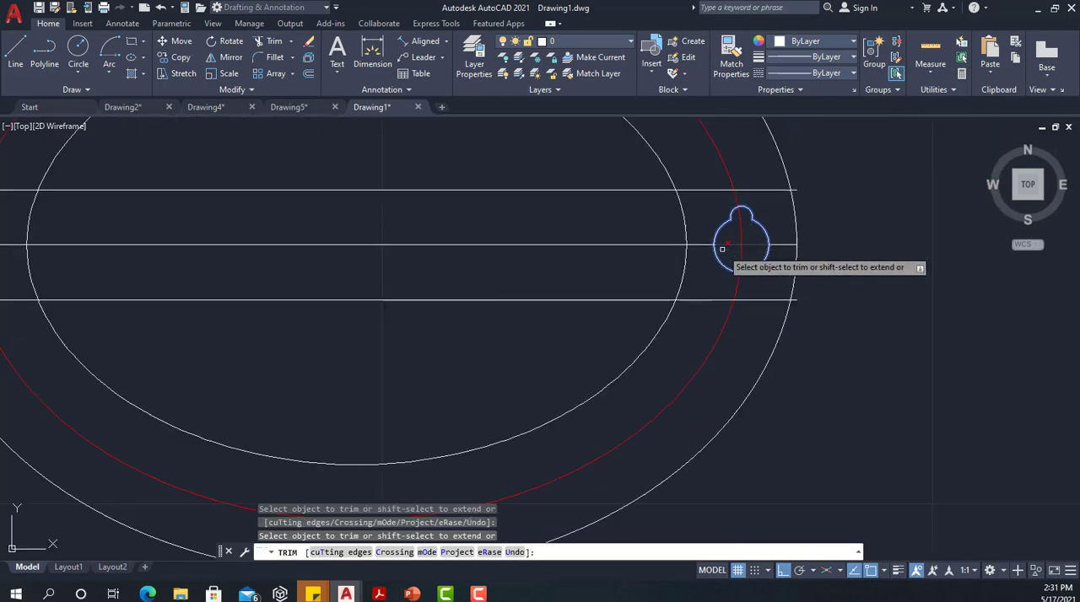
{"action": "key", "text": "Return"}
{"action": "scroll", "coordinate": [591, 273], "scroll_direction": "down", "scroll_amount": 3}
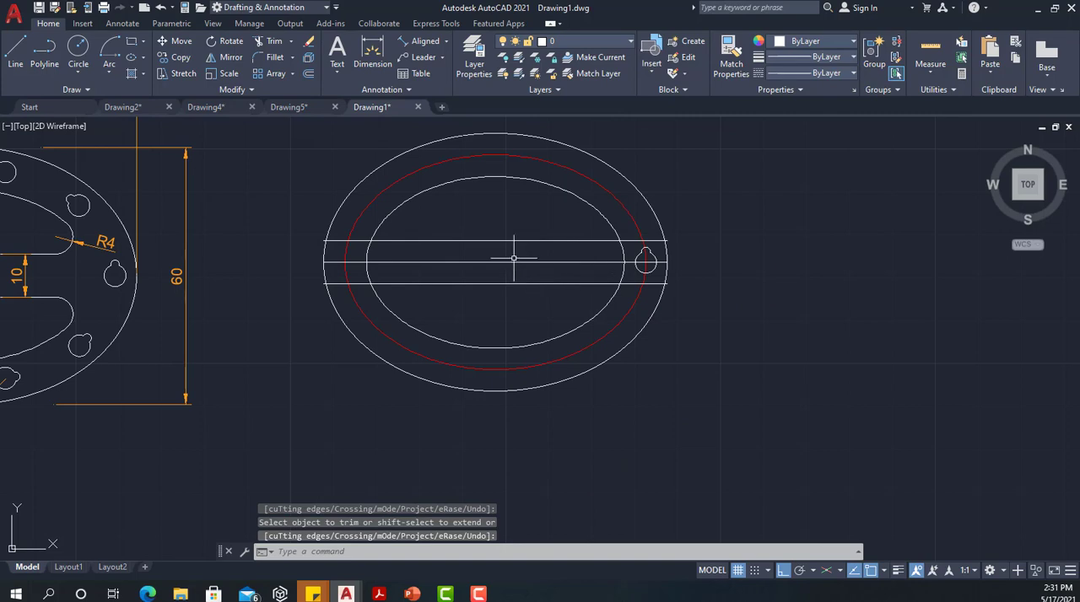
Group the small and large arcs of the keyed hole outline into a single selectable object
{"action": "mouse_move", "coordinate": [506, 210]}
{"action": "middle_mouse_down"}
{"action": "mouse_move", "coordinate": [644, 221]}
{"action": "mouse_move", "coordinate": [623, 237]}
{"action": "mouse_move", "coordinate": [696, 234]}
{"action": "middle_mouse_up"}
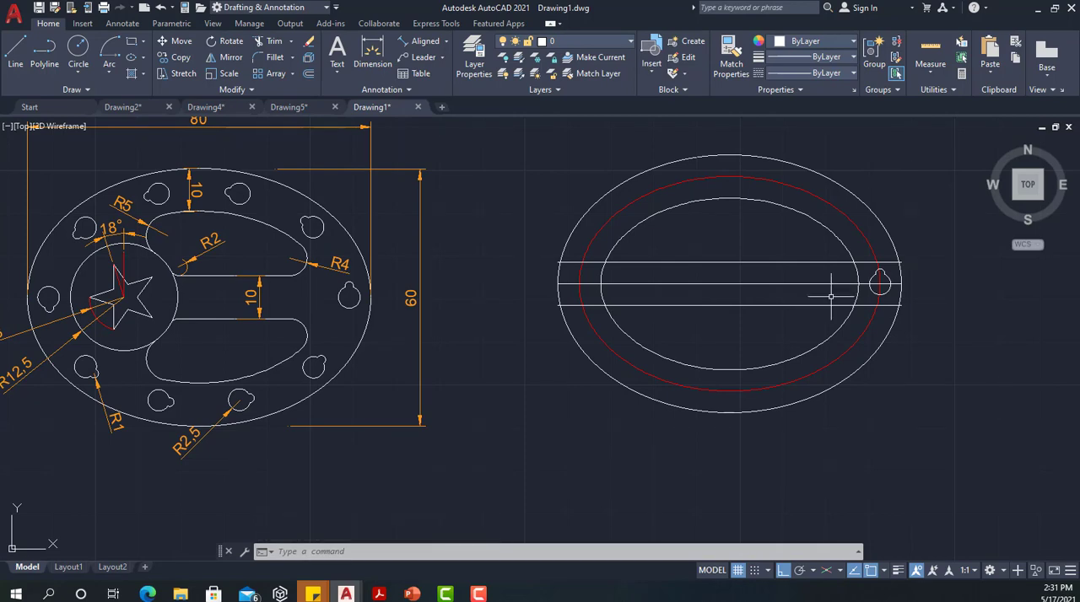
{"action": "scroll", "coordinate": [854, 284], "scroll_direction": "up", "scroll_amount": 4}
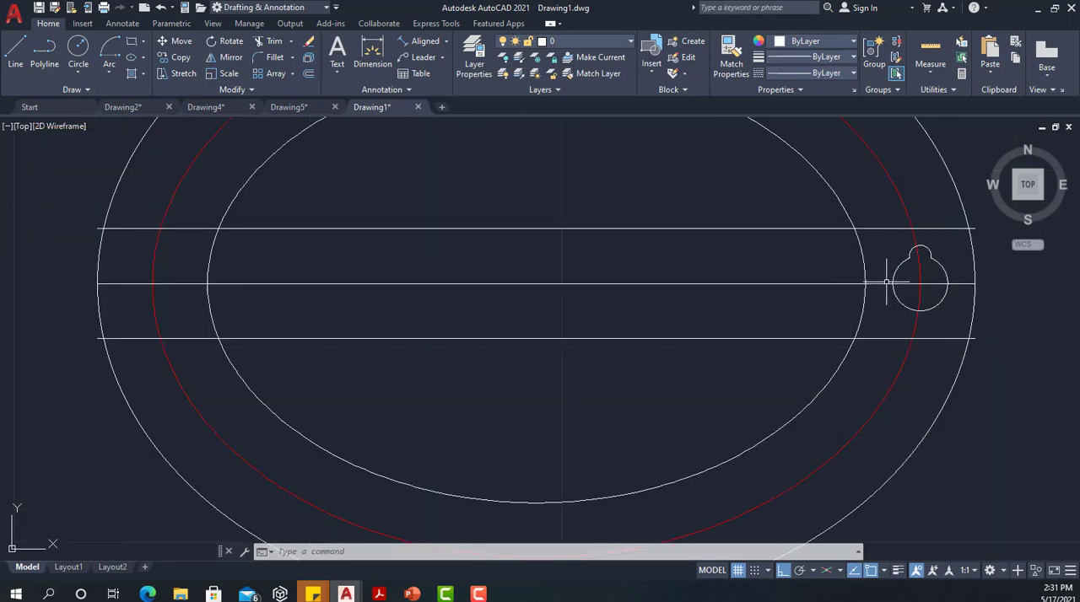
{"action": "middle_click_drag", "start_coordinate": [930, 274], "coordinate": [817, 270]}
{"action": "scroll", "coordinate": [815, 262], "scroll_direction": "up", "scroll_amount": 5}
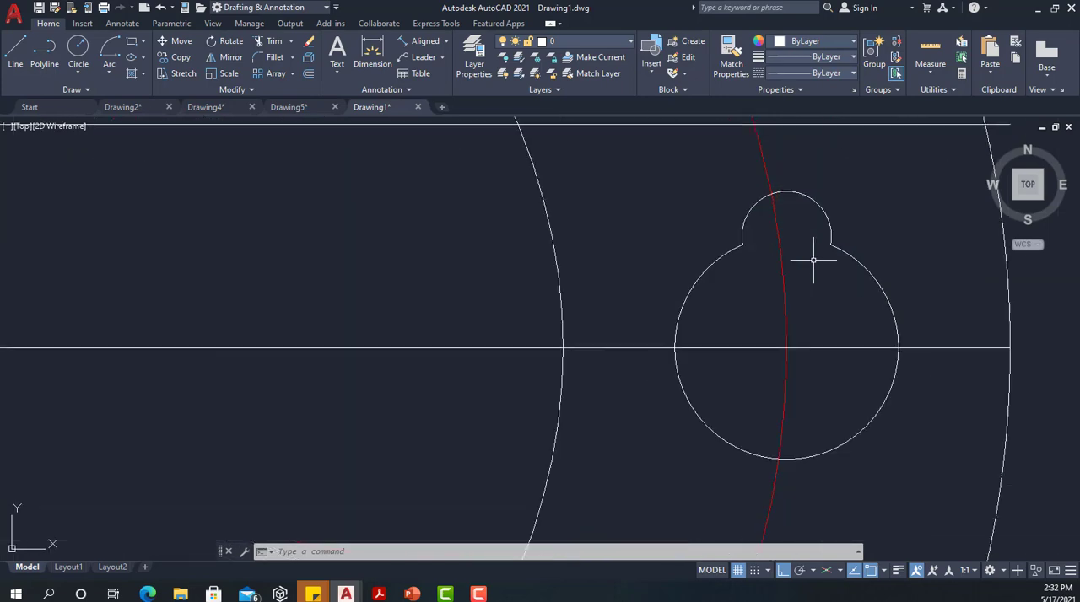
{"action": "left_click", "coordinate": [826, 215]}
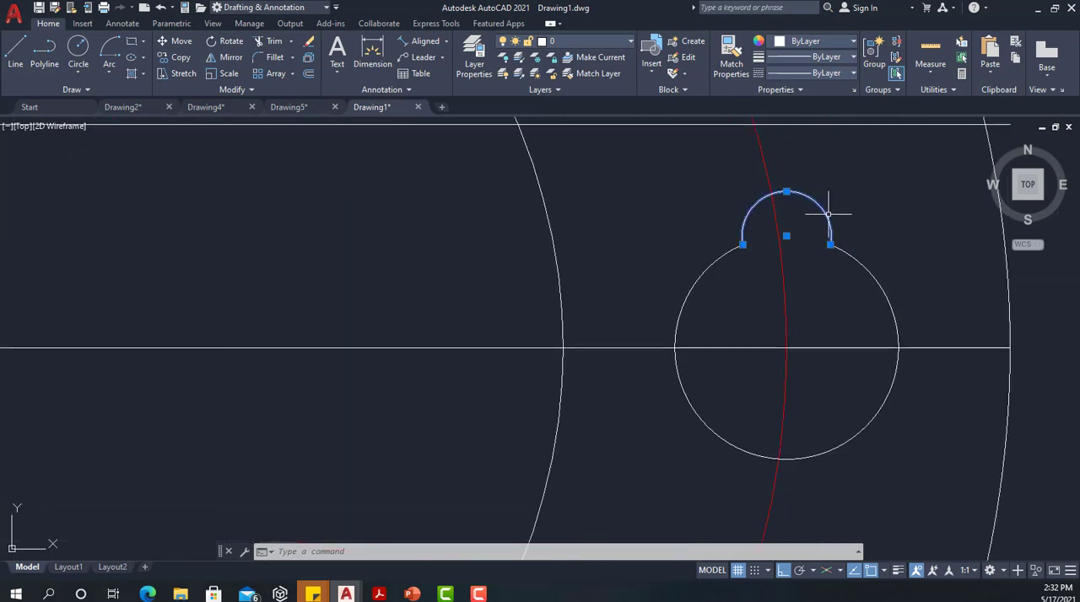
{"action": "left_click", "coordinate": [851, 252]}
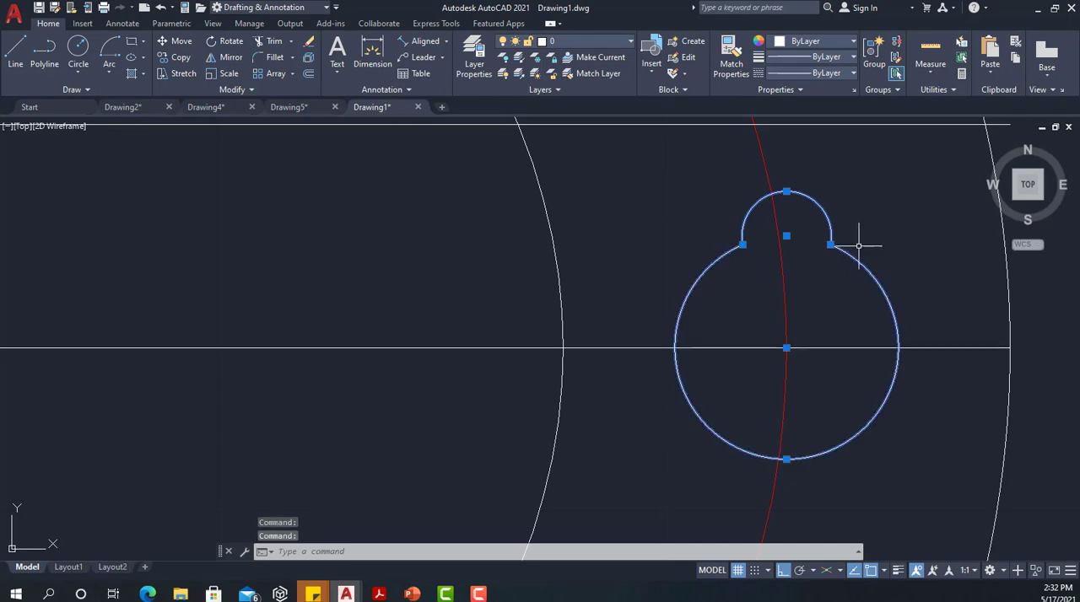
{"action": "key", "text": "Escape"}
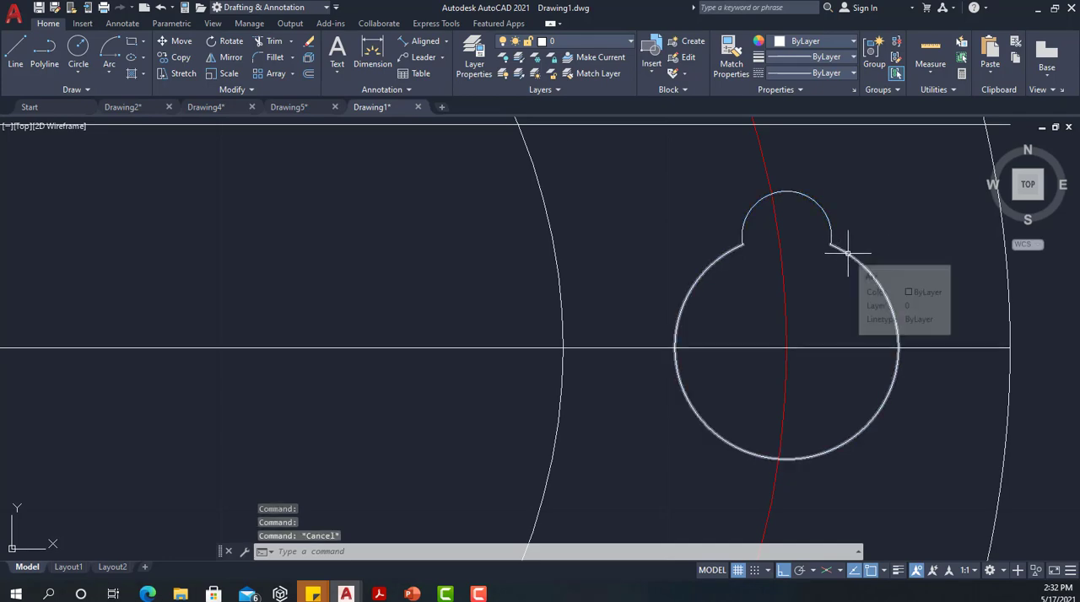
{"action": "left_click", "coordinate": [846, 250]}
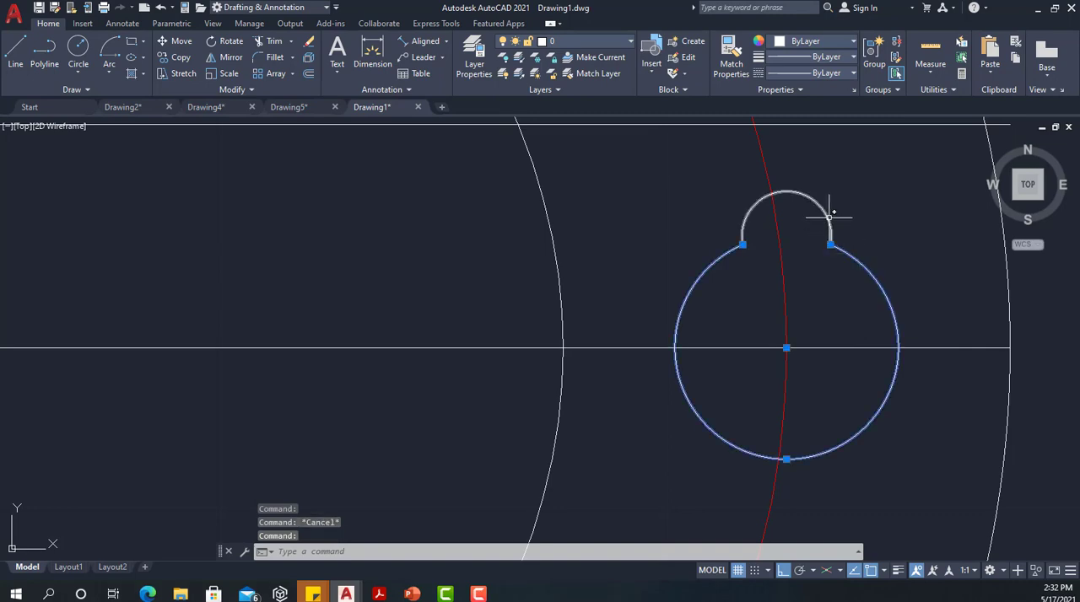
{"action": "left_click", "coordinate": [830, 217]}
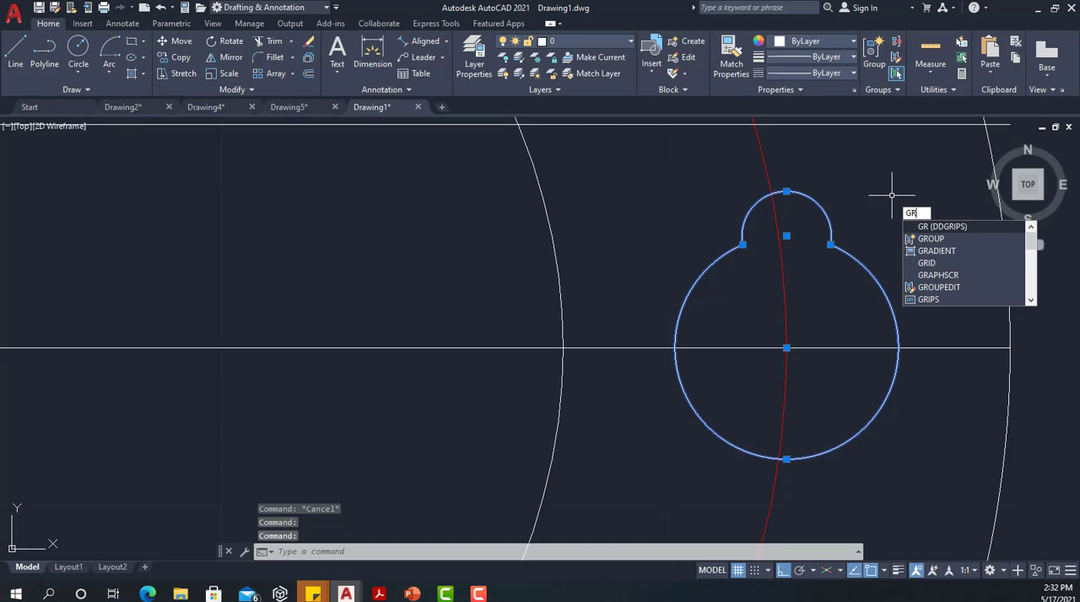
{"action": "type", "text": "OUP"}
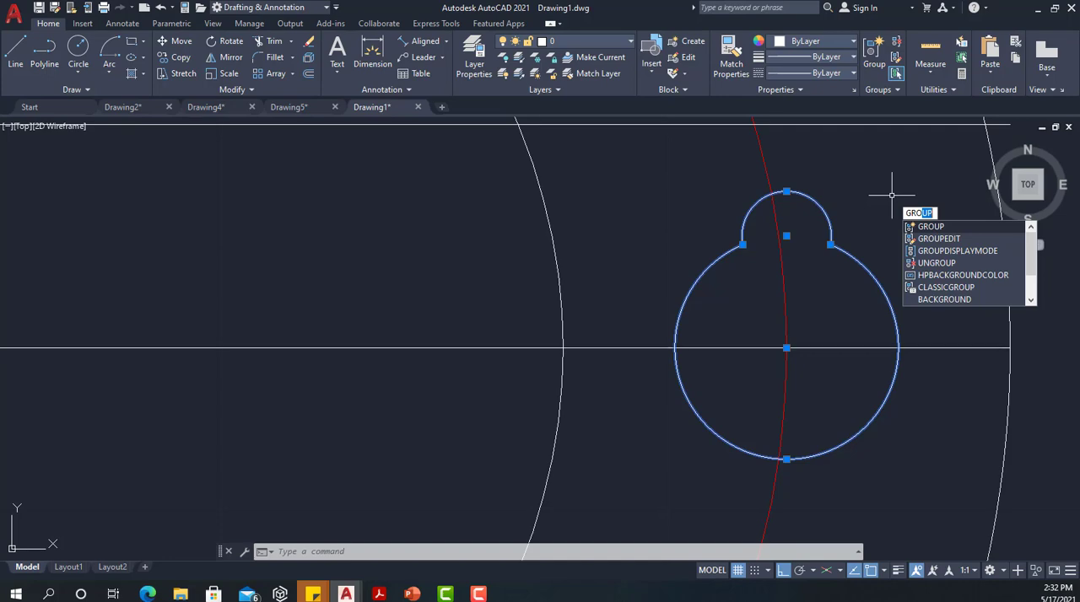
{"action": "key", "text": "Return"}
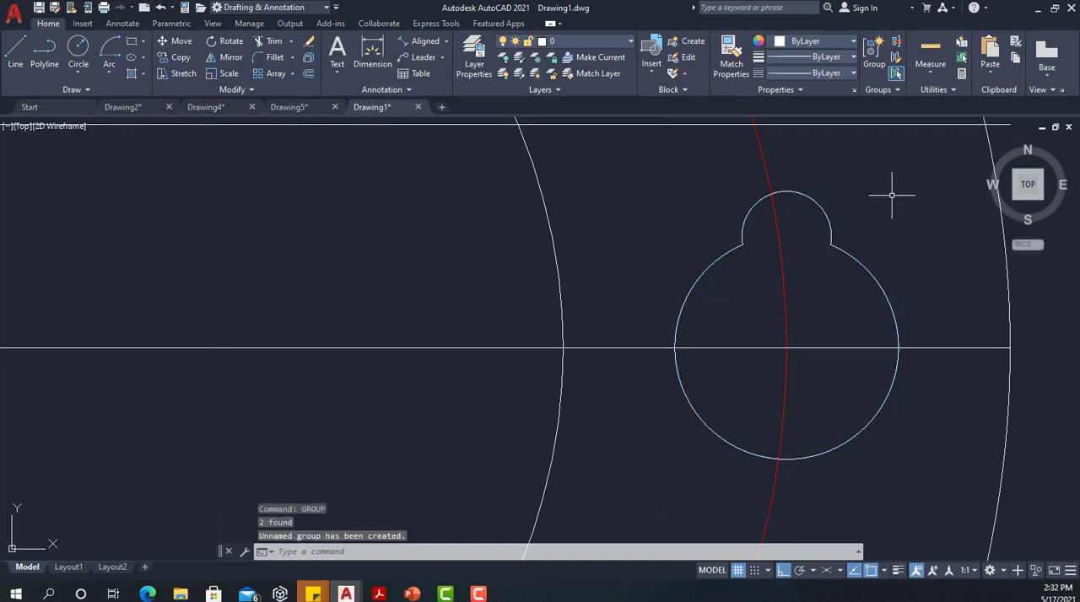
Ungroup the keyed hole outline and check that its two arcs select separately
{"action": "left_click", "coordinate": [830, 247]}
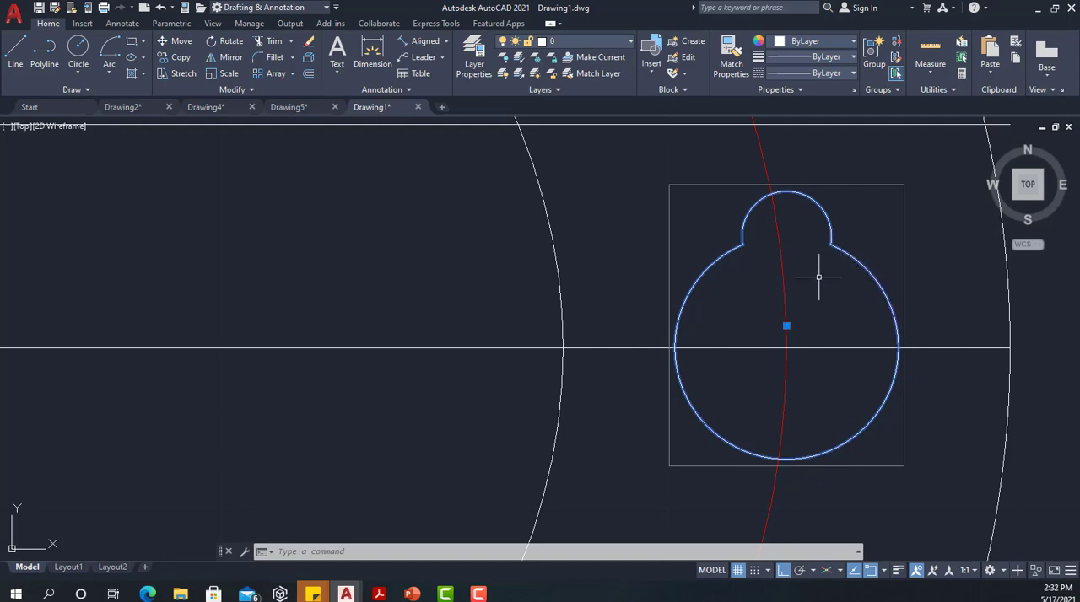
{"action": "type", "text": "UNG"}
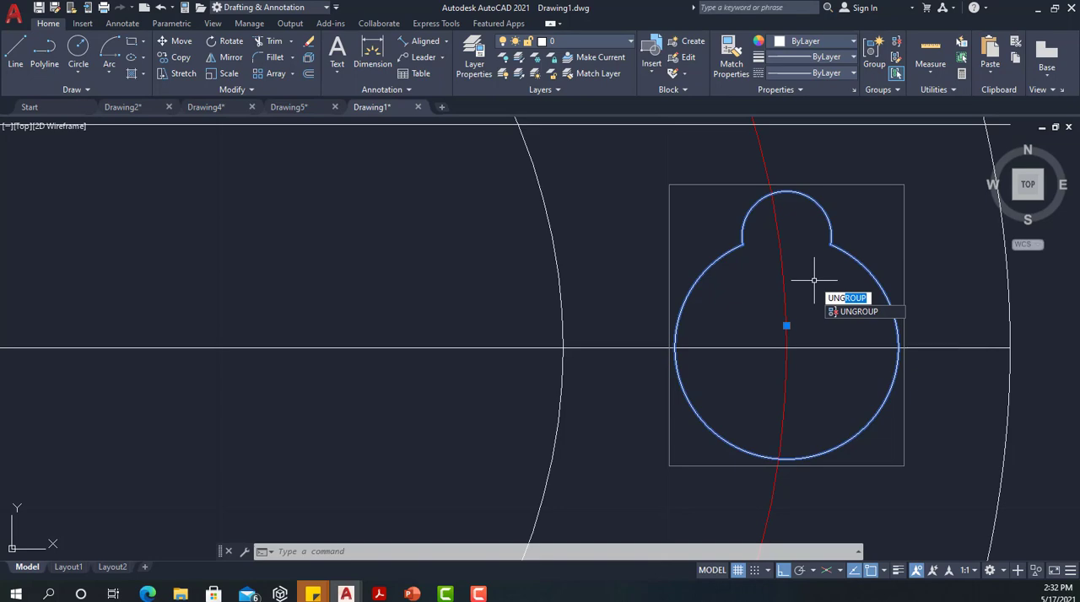
{"action": "key", "text": "Return"}
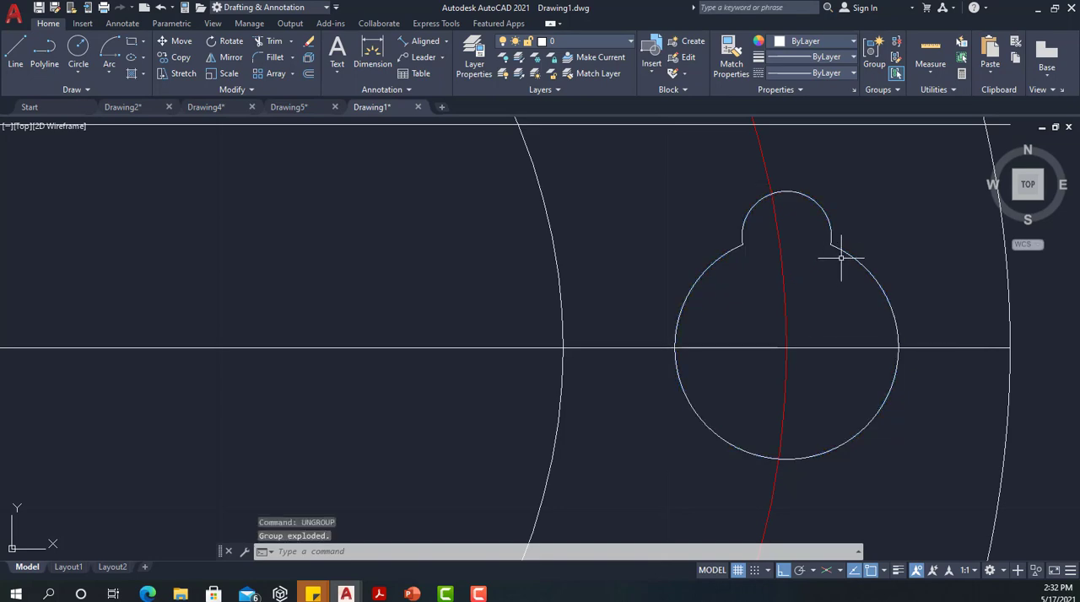
{"action": "left_click", "coordinate": [841, 259]}
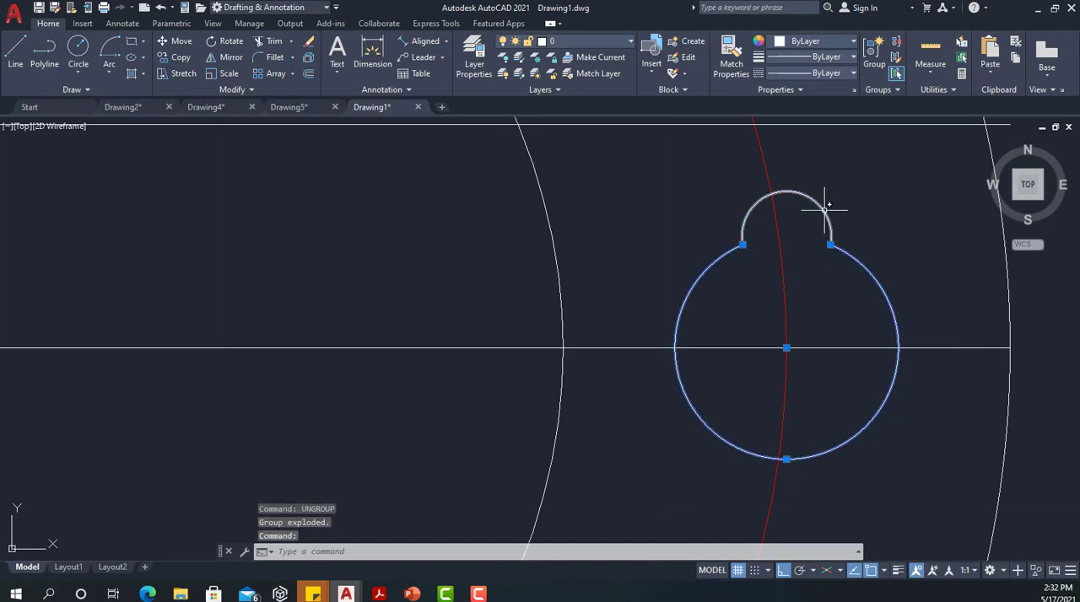
{"action": "left_click", "coordinate": [825, 210]}
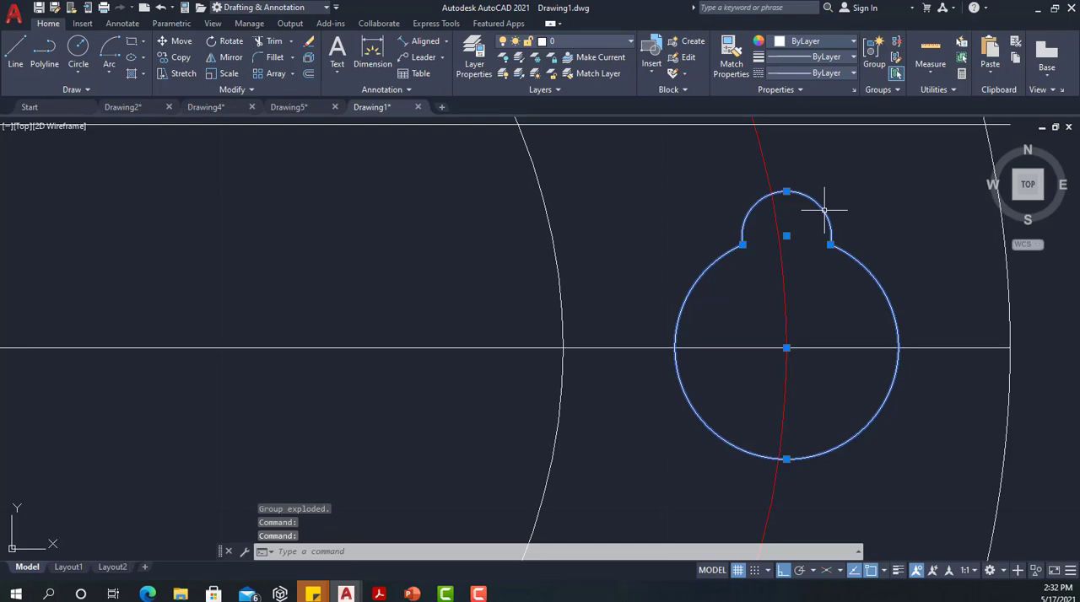
{"action": "key", "text": "Escape"}
{"action": "scroll", "coordinate": [823, 213], "scroll_direction": "down", "scroll_amount": 5}
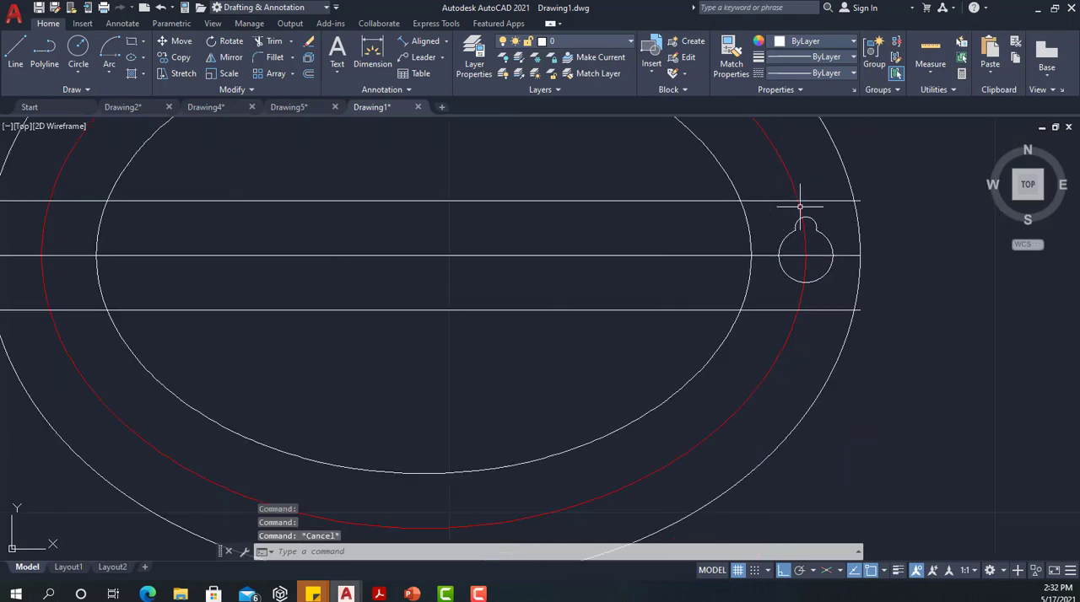
Create a path array of the keyed hole's two arcs, using the red guide ellipse as the path curve
{"action": "left_click", "coordinate": [293, 74]}
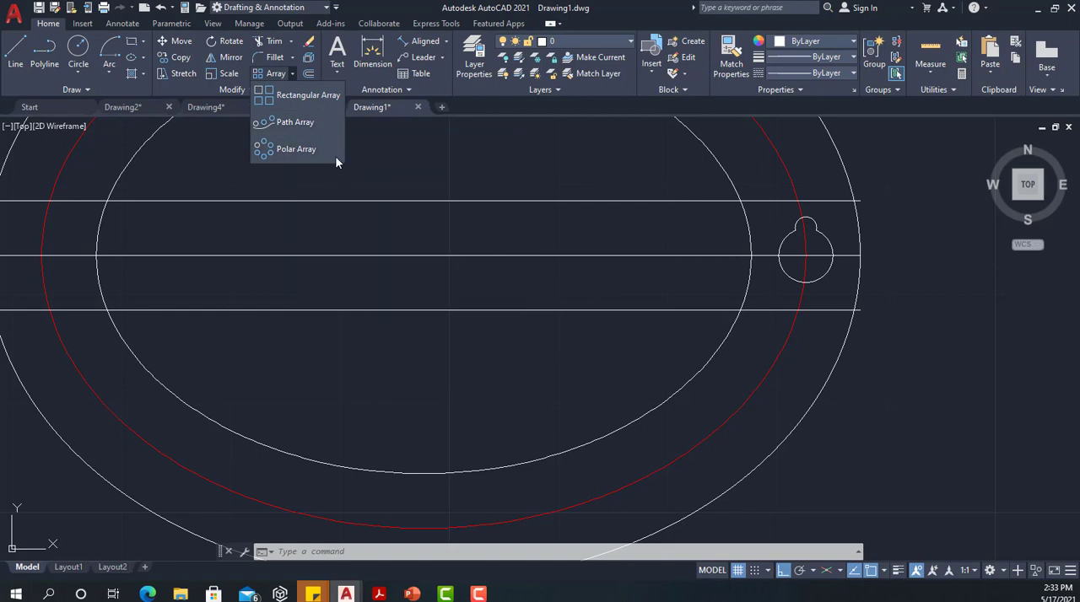
{"action": "left_click", "coordinate": [277, 126]}
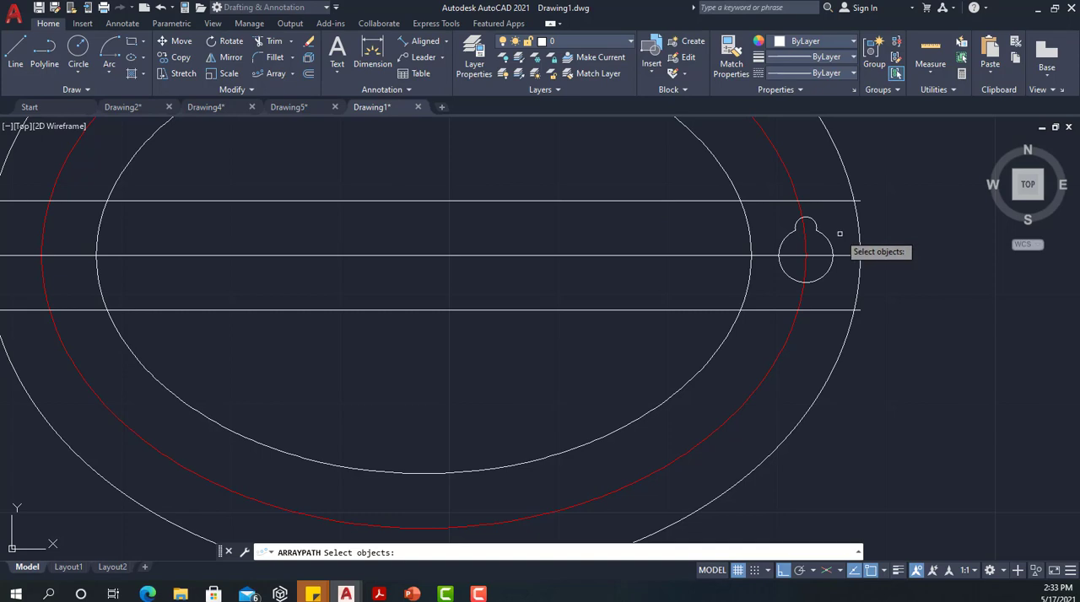
{"action": "scroll", "coordinate": [797, 271], "scroll_direction": "up", "scroll_amount": 2}
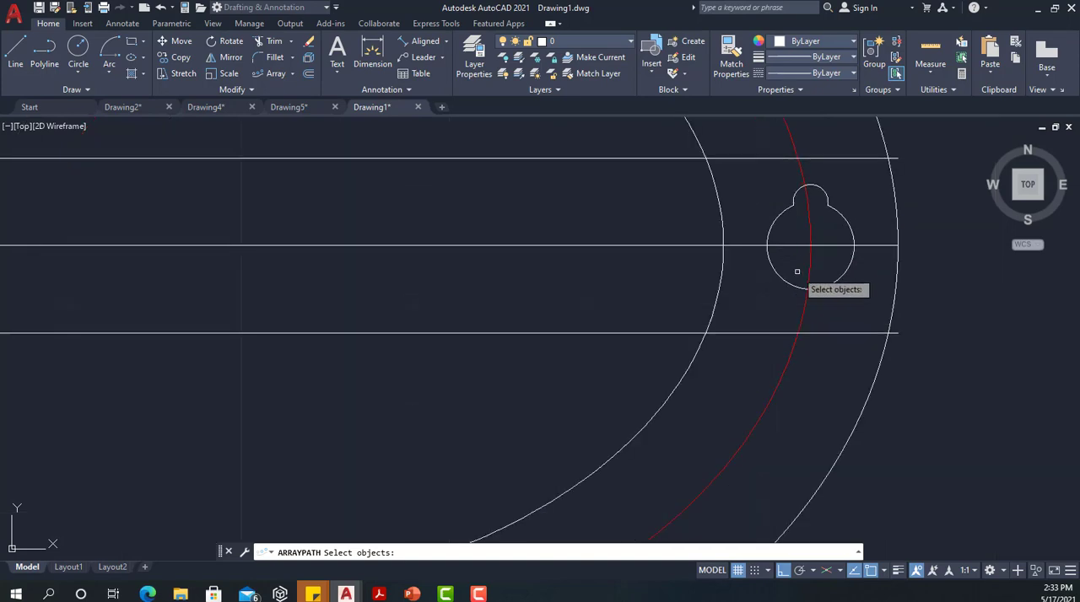
{"action": "left_click", "coordinate": [822, 197]}
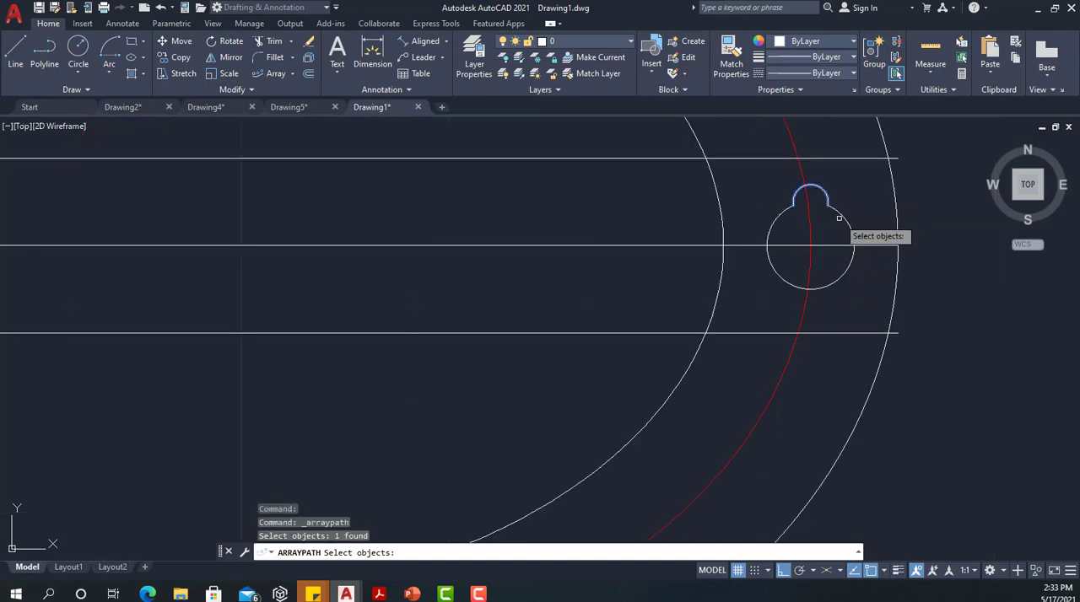
{"action": "left_click", "coordinate": [848, 226]}
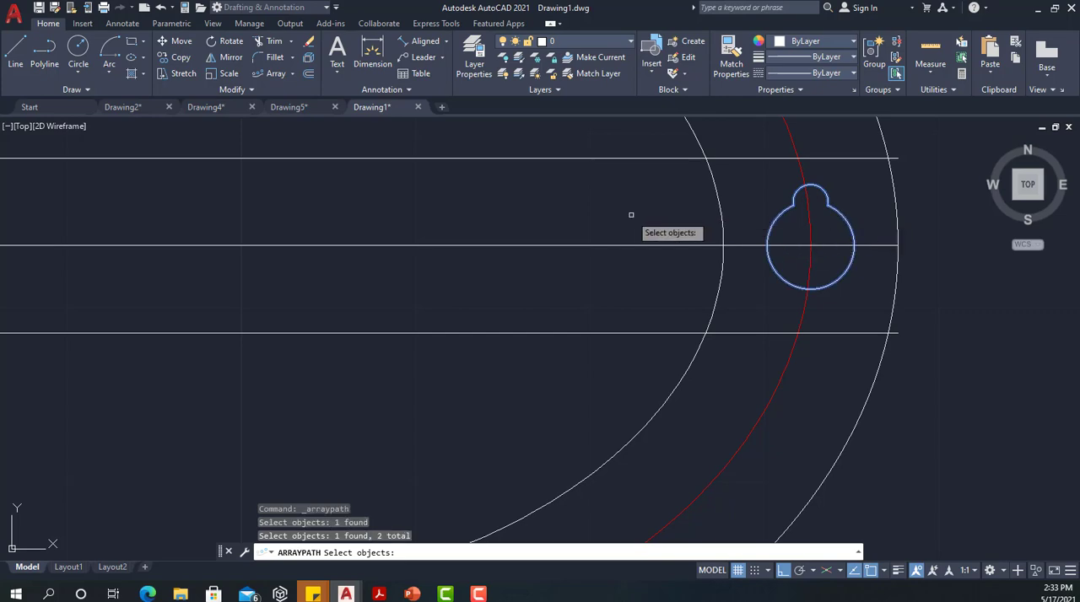
{"action": "key", "text": "Return"}
{"action": "scroll", "coordinate": [645, 207], "scroll_direction": "down", "scroll_amount": 2}
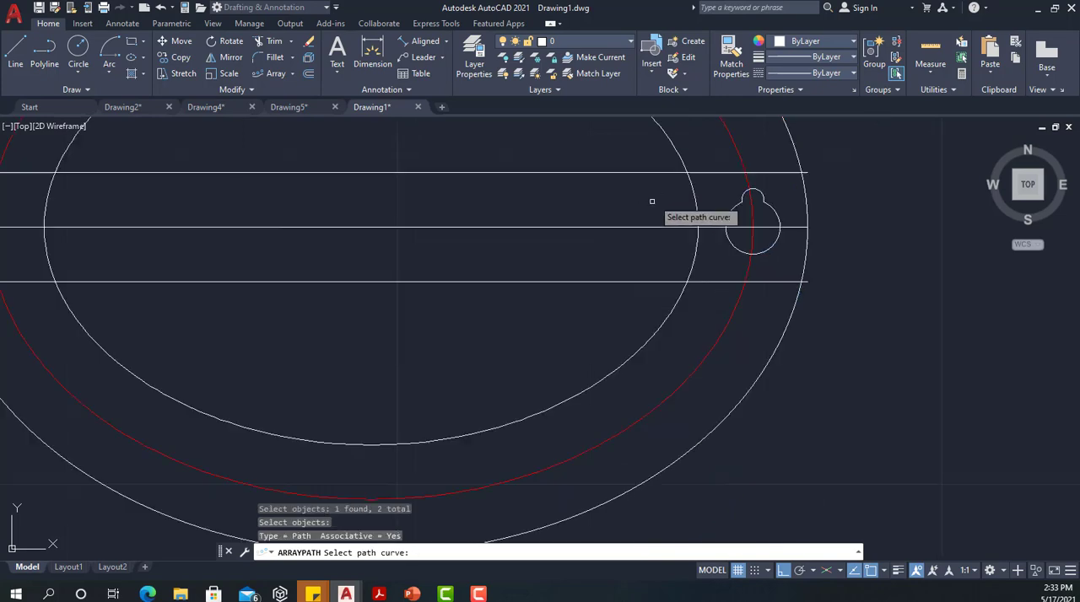
{"action": "scroll", "coordinate": [644, 192], "scroll_direction": "down", "scroll_amount": 2}
{"action": "mouse_move", "coordinate": [624, 198]}
{"action": "middle_mouse_down"}
{"action": "mouse_move", "coordinate": [608, 205]}
{"action": "mouse_move", "coordinate": [562, 291]}
{"action": "middle_mouse_up"}
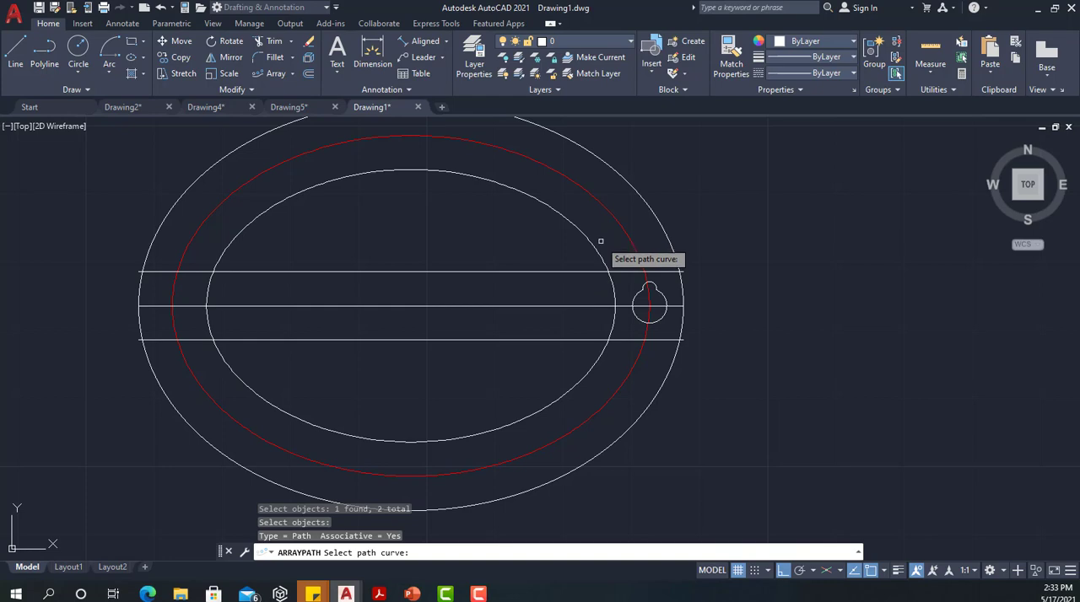
{"action": "scroll", "coordinate": [601, 242], "scroll_direction": "up", "scroll_amount": 2}
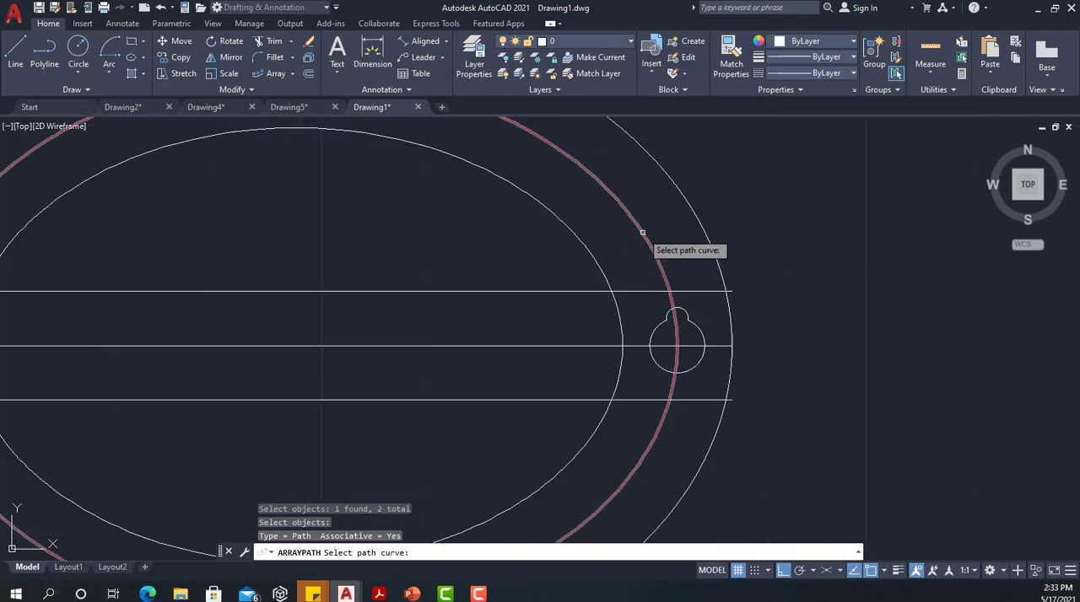
{"action": "left_click", "coordinate": [643, 232]}
Set the number of items in the path array to 10
{"action": "scroll", "coordinate": [397, 234], "scroll_direction": "down", "scroll_amount": 3}
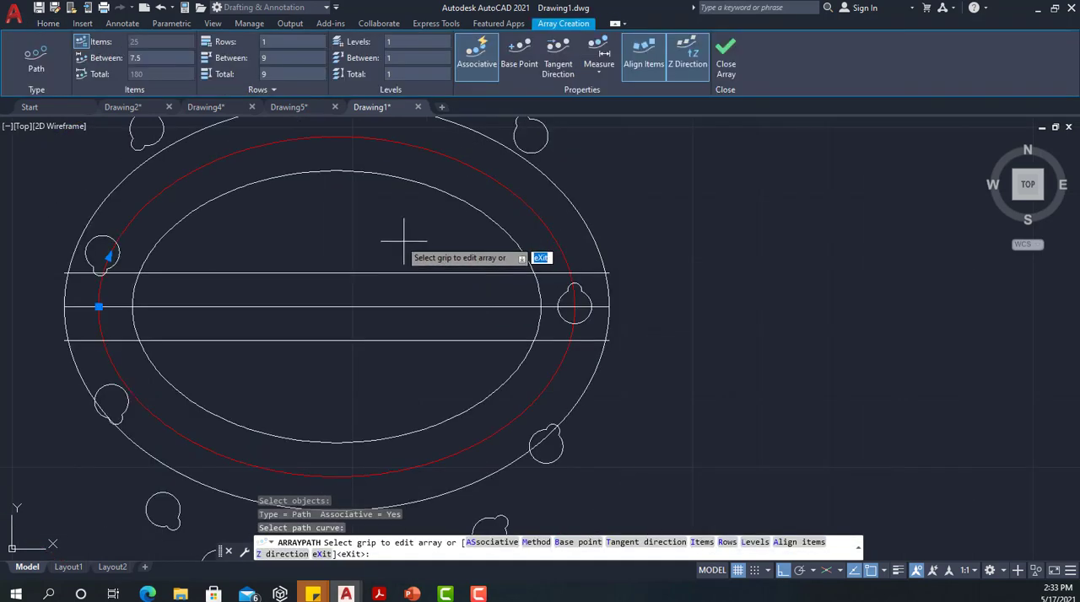
{"action": "mouse_move", "coordinate": [382, 234]}
{"action": "middle_mouse_down"}
{"action": "mouse_move", "coordinate": [438, 329]}
{"action": "mouse_move", "coordinate": [531, 306]}
{"action": "mouse_move", "coordinate": [519, 289]}
{"action": "middle_mouse_up"}
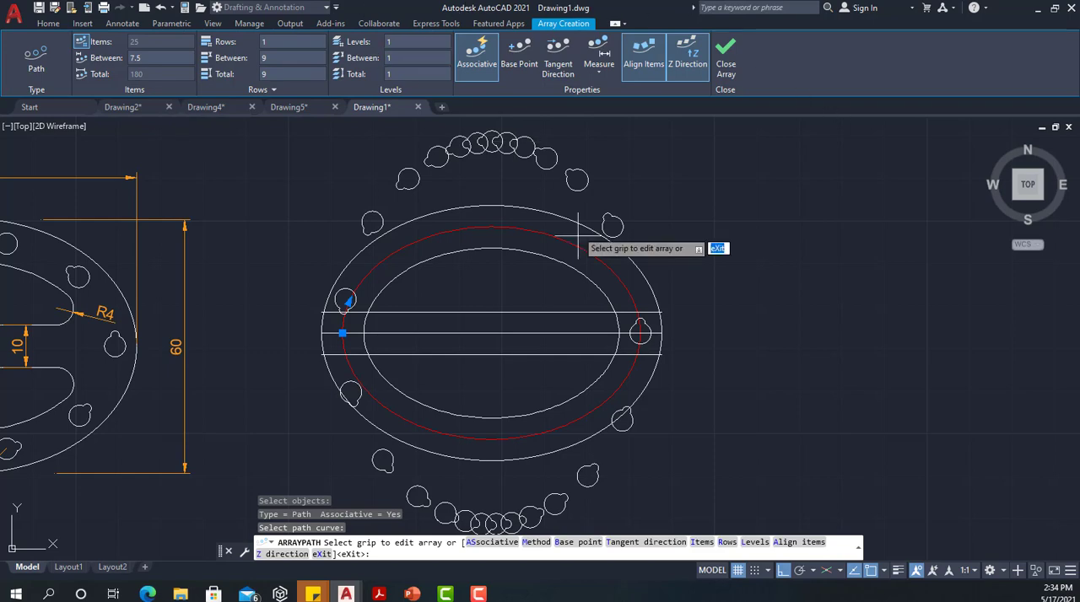
{"action": "middle_click_drag", "start_coordinate": [492, 252], "coordinate": [600, 252]}
{"action": "scroll", "coordinate": [600, 252], "scroll_direction": "down", "scroll_amount": 2}
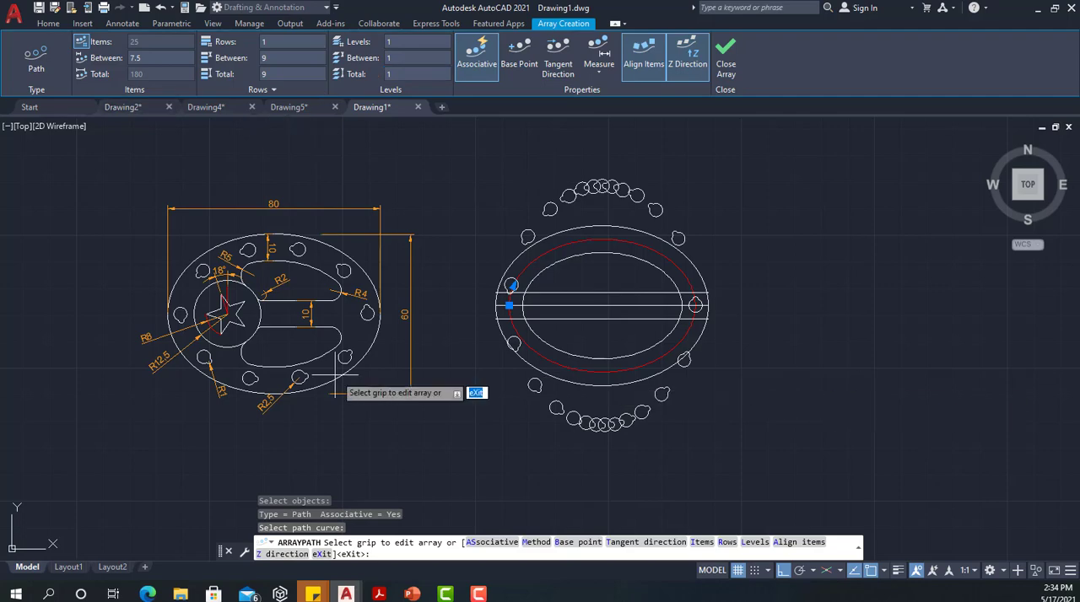
{"action": "scroll", "coordinate": [290, 340], "scroll_direction": "up", "scroll_amount": 2}
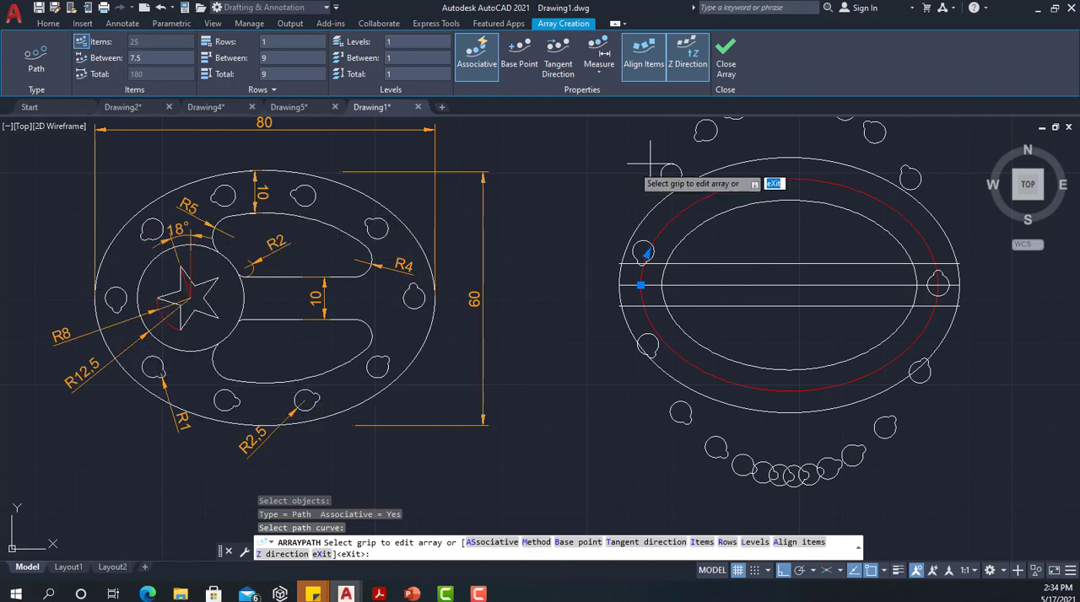
{"action": "middle_click_drag", "start_coordinate": [559, 172], "coordinate": [361, 164]}
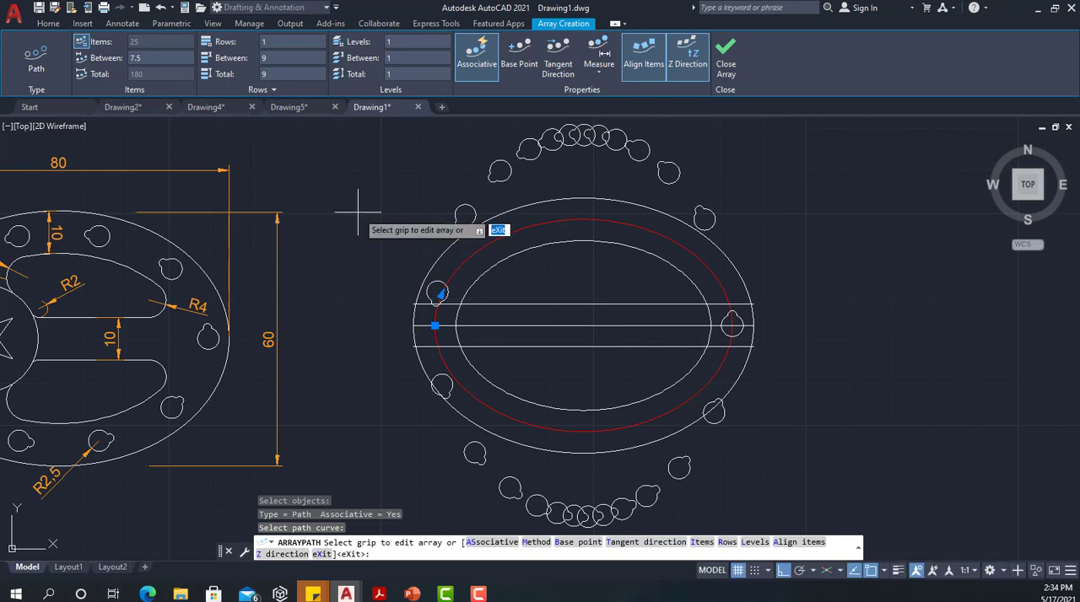
{"action": "scroll", "coordinate": [357, 217], "scroll_direction": "down", "scroll_amount": 2}
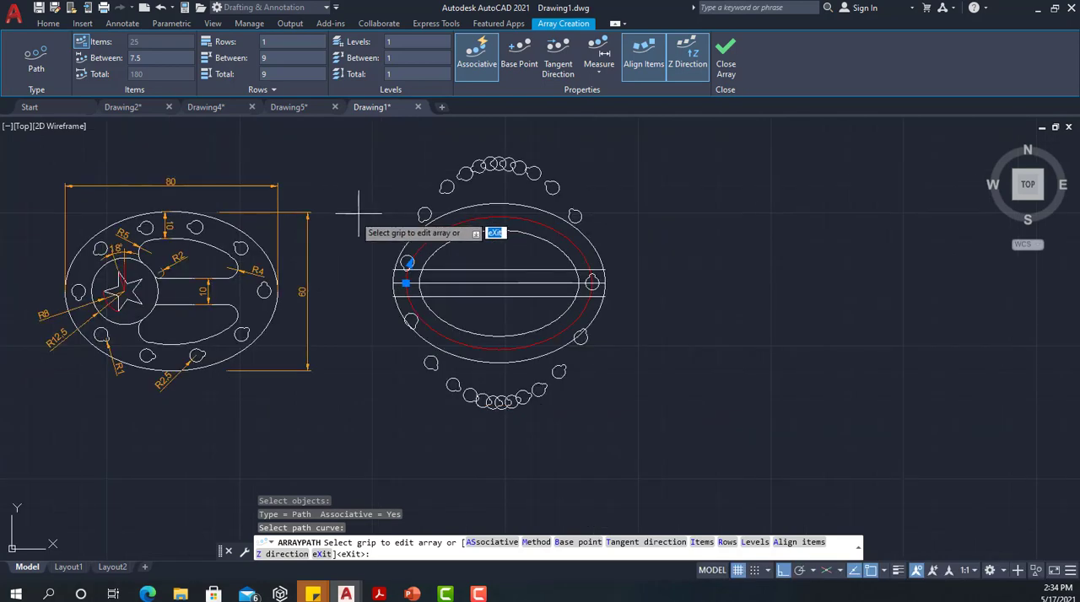
{"action": "left_click", "coordinate": [84, 46]}
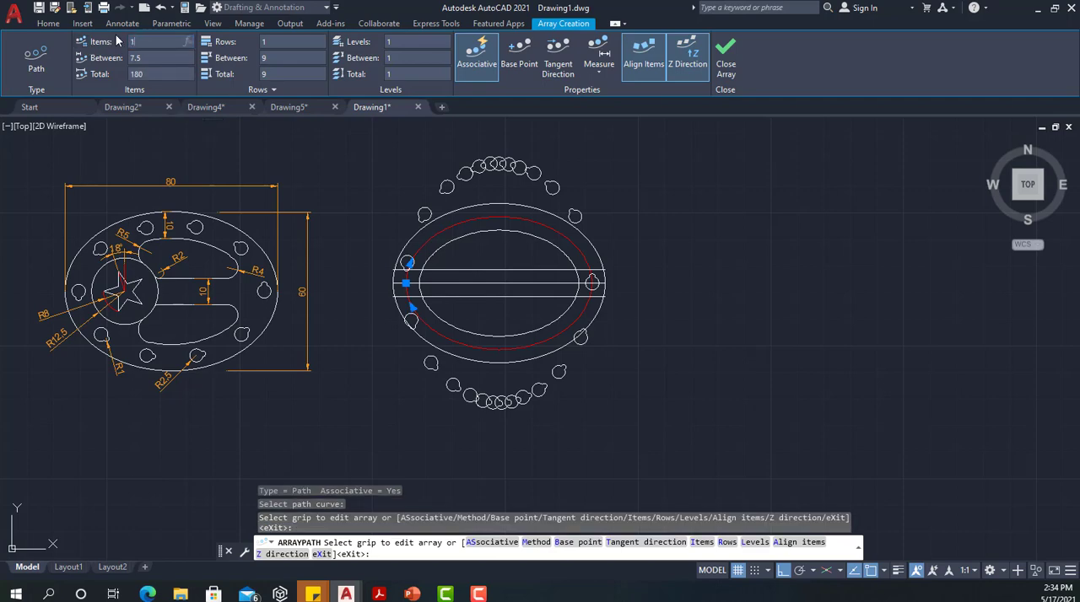
{"action": "key", "text": "Return"}
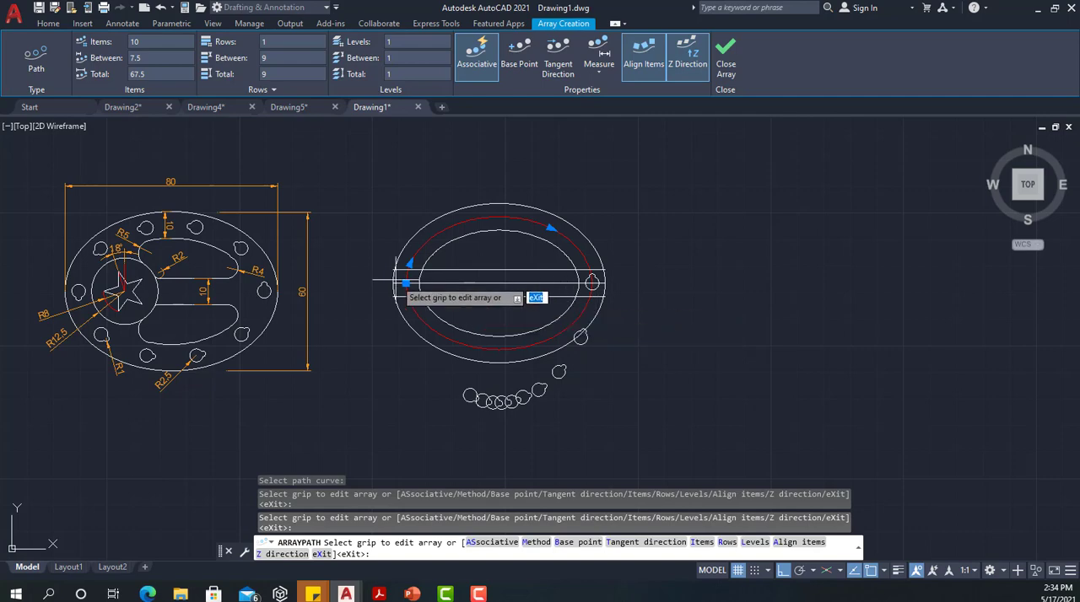
Set the array's base point to the centre of the keyed hole's large arc, where the centreline meets the red ellipse
{"action": "scroll", "coordinate": [405, 283], "scroll_direction": "up", "scroll_amount": 2}
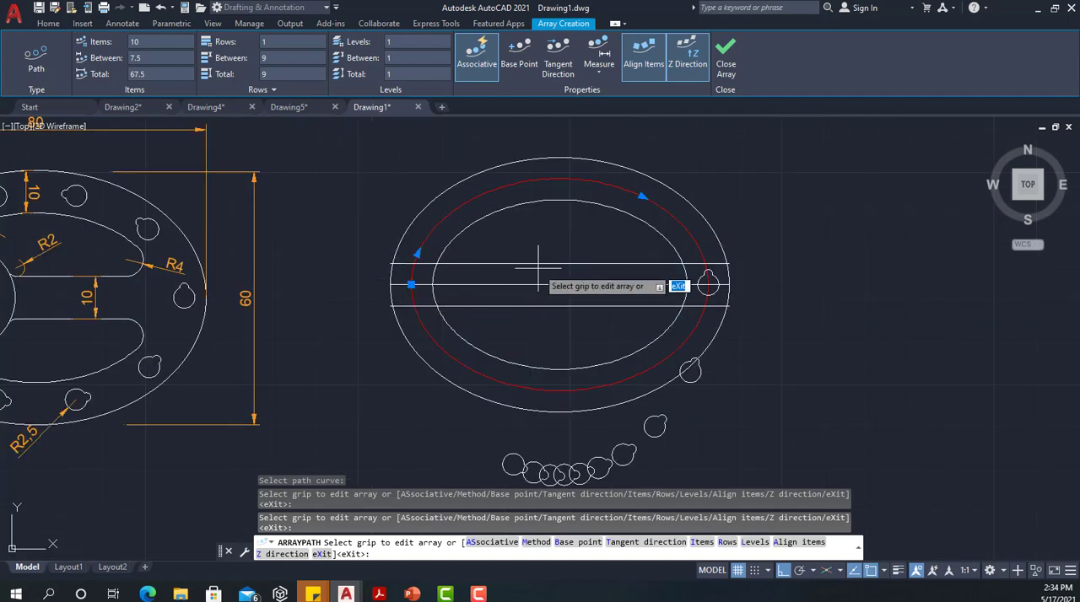
{"action": "left_click", "coordinate": [519, 59]}
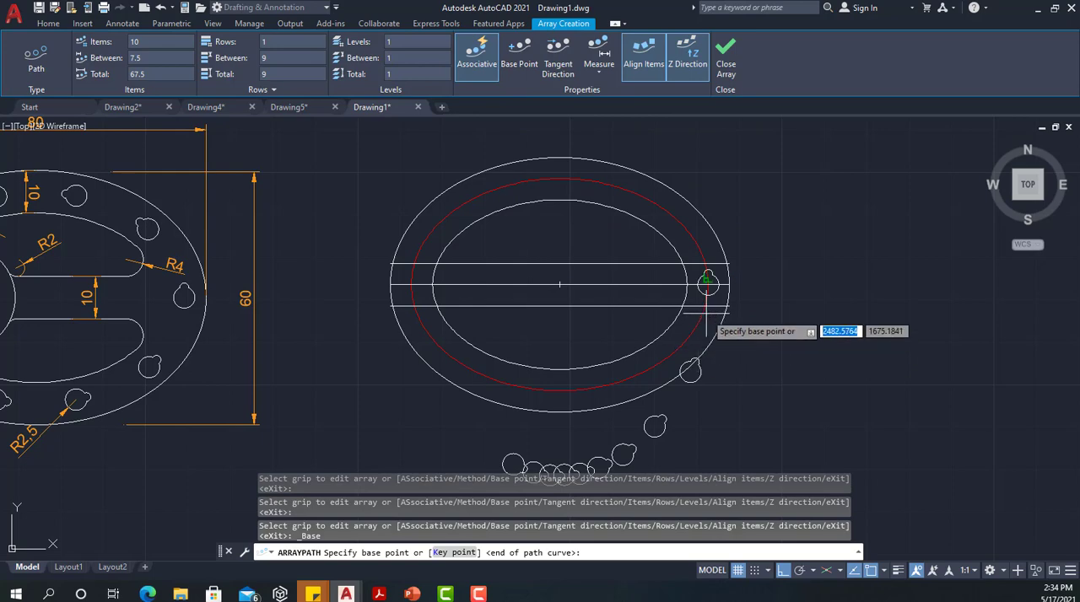
{"action": "scroll", "coordinate": [706, 291], "scroll_direction": "up", "scroll_amount": 2}
{"action": "scroll", "coordinate": [708, 305], "scroll_direction": "up", "scroll_amount": 3}
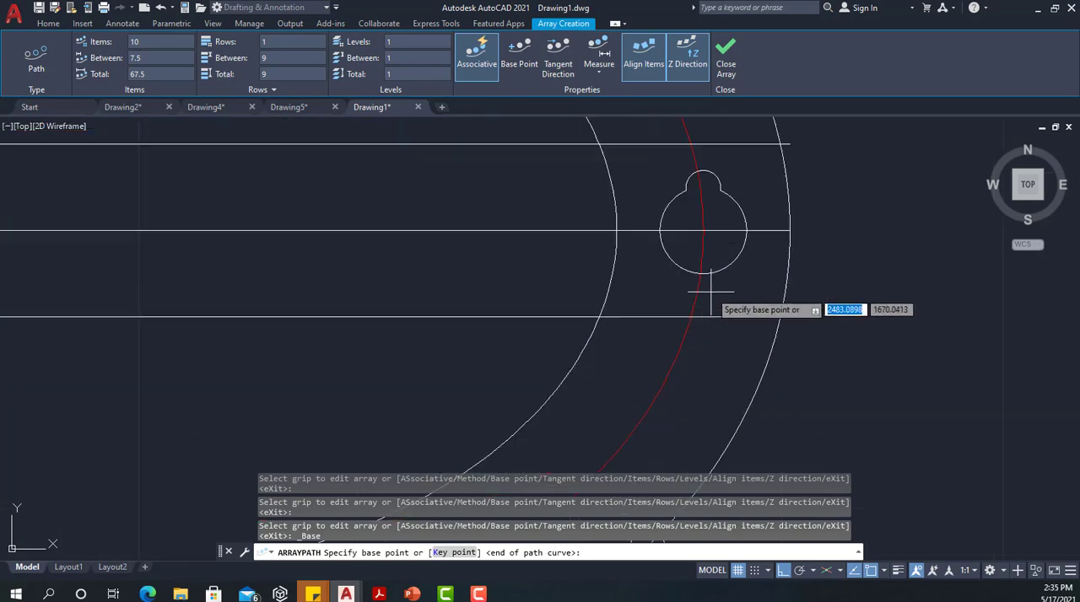
{"action": "left_click", "coordinate": [703, 230]}
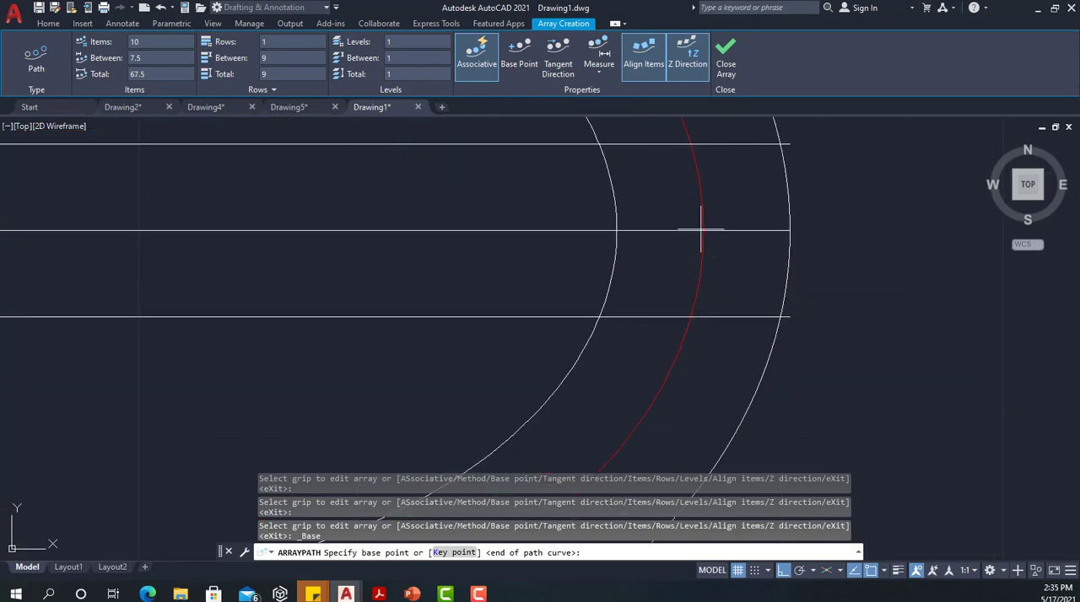
{"action": "scroll", "coordinate": [700, 230], "scroll_direction": "down", "scroll_amount": 5}
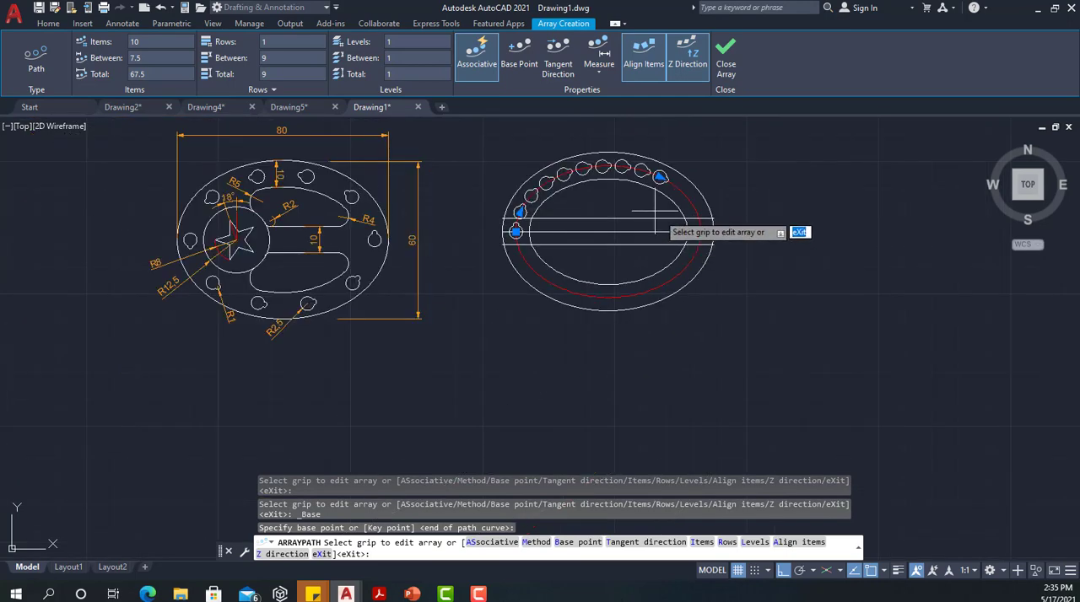
Increase the array's item spacing to about 18.96 so the holes spread around the whole red ellipse
{"action": "scroll", "coordinate": [638, 203], "scroll_direction": "up", "scroll_amount": 2}
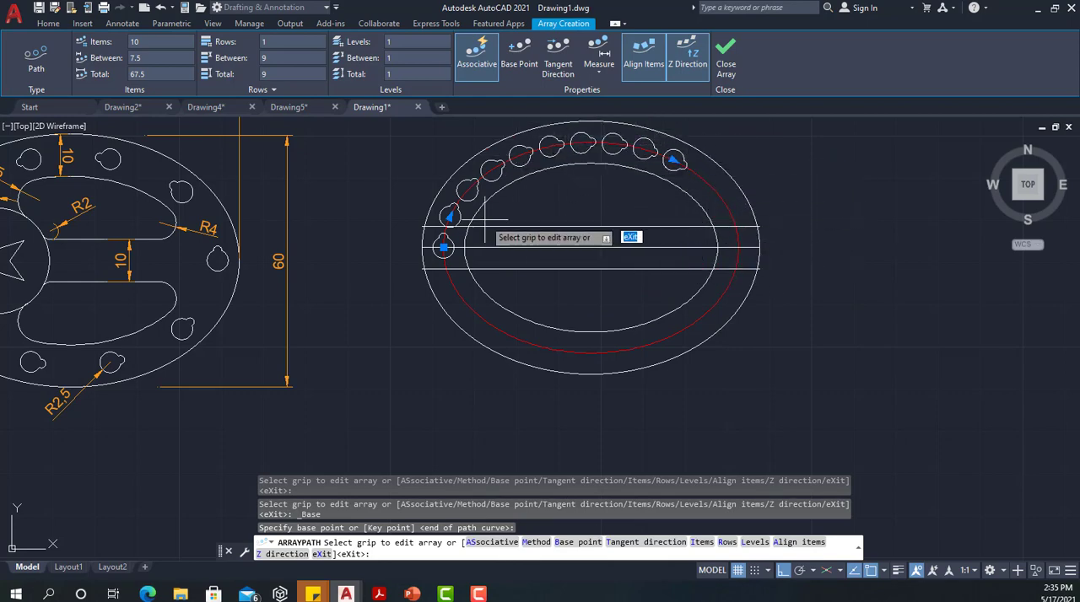
{"action": "left_click", "coordinate": [450, 216]}
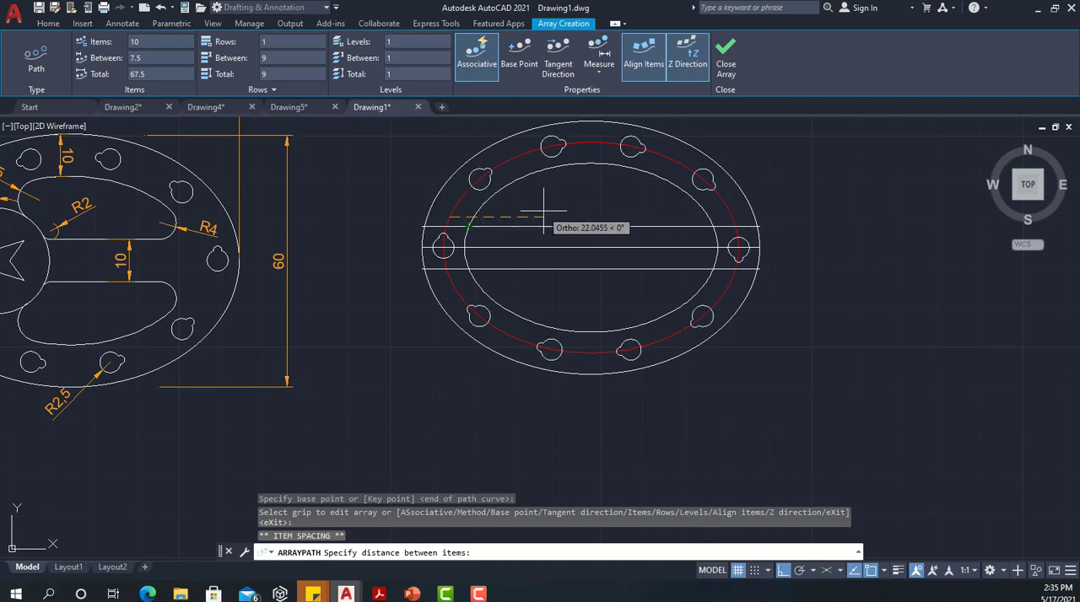
{"action": "left_click", "coordinate": [552, 217]}
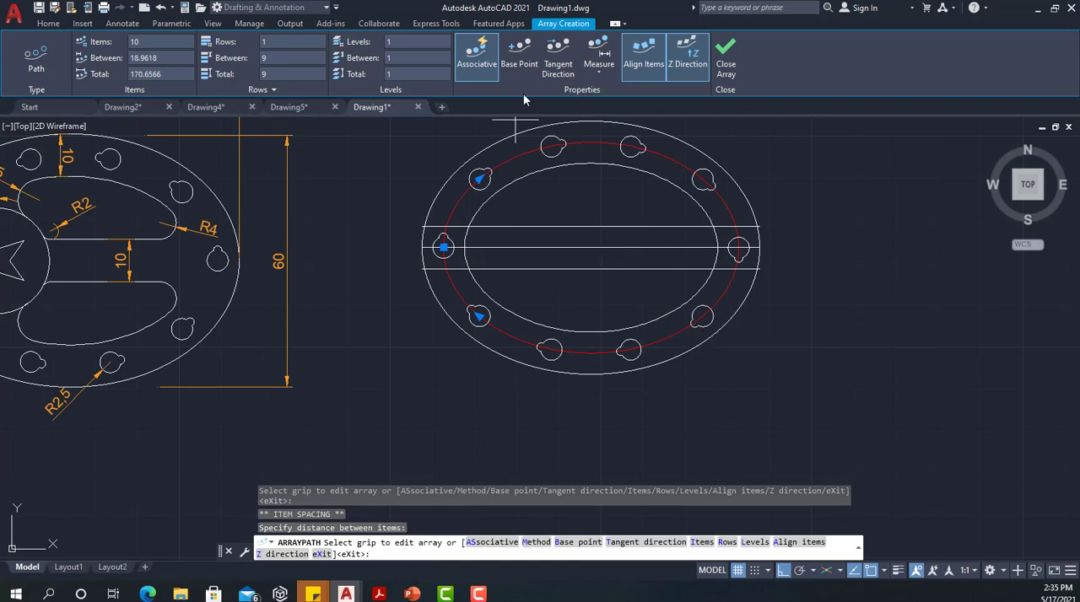
Define the array's tangent direction vertically upward from the keyed hole's centre and finish the path array
{"action": "left_click", "coordinate": [556, 65]}
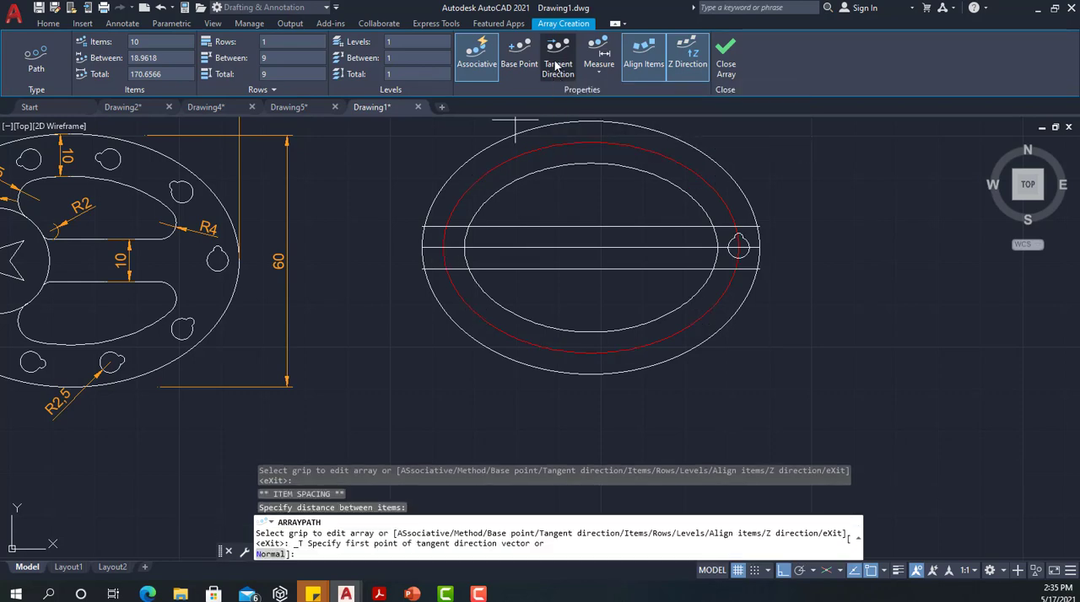
{"action": "left_click", "coordinate": [738, 247]}
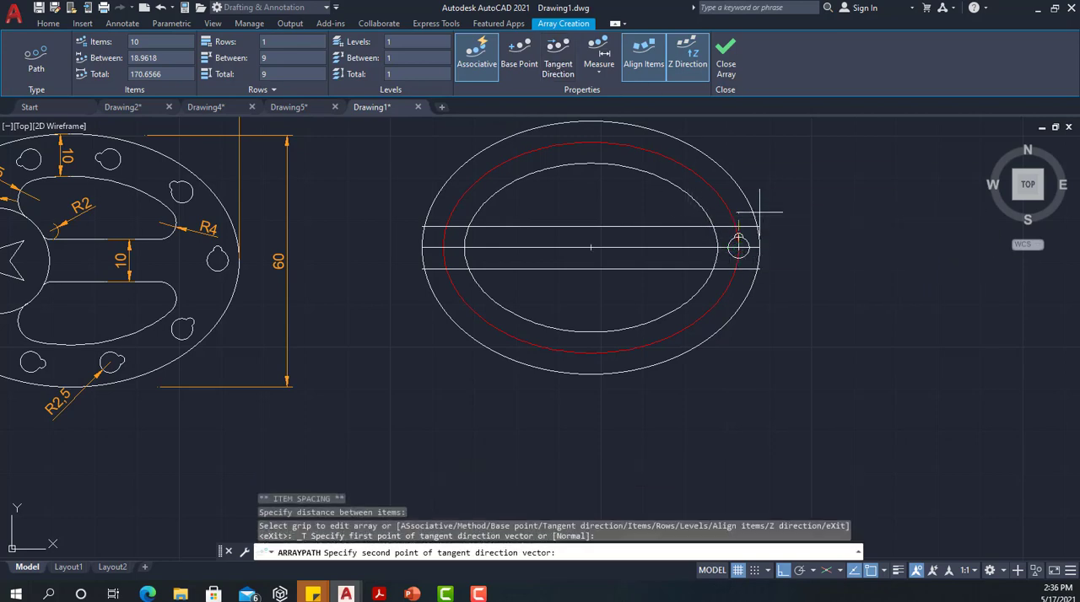
{"action": "left_click", "coordinate": [740, 139]}
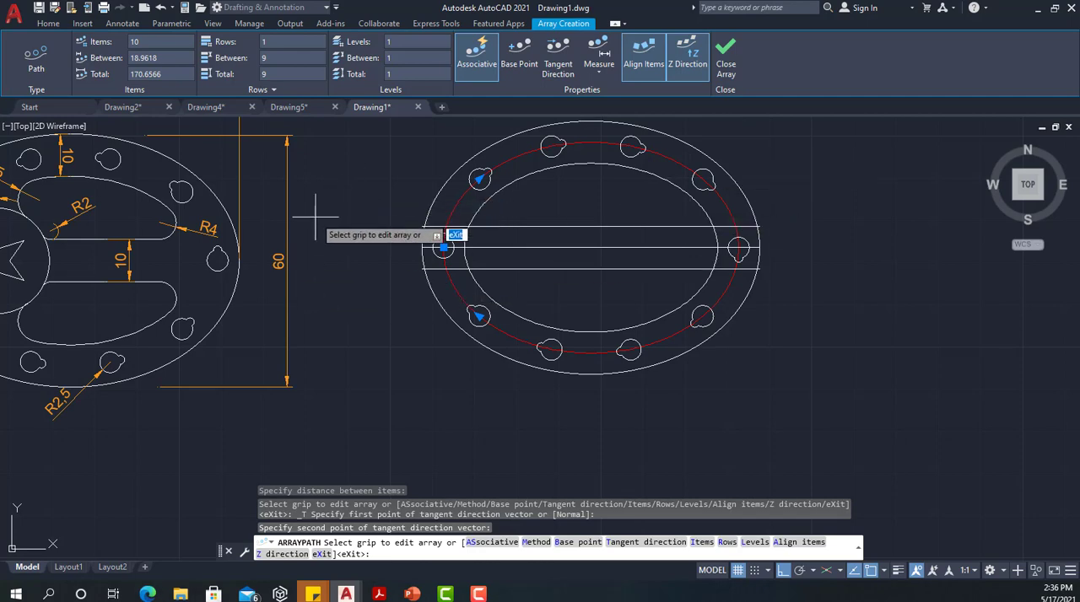
{"action": "scroll", "coordinate": [336, 210], "scroll_direction": "down", "scroll_amount": 2}
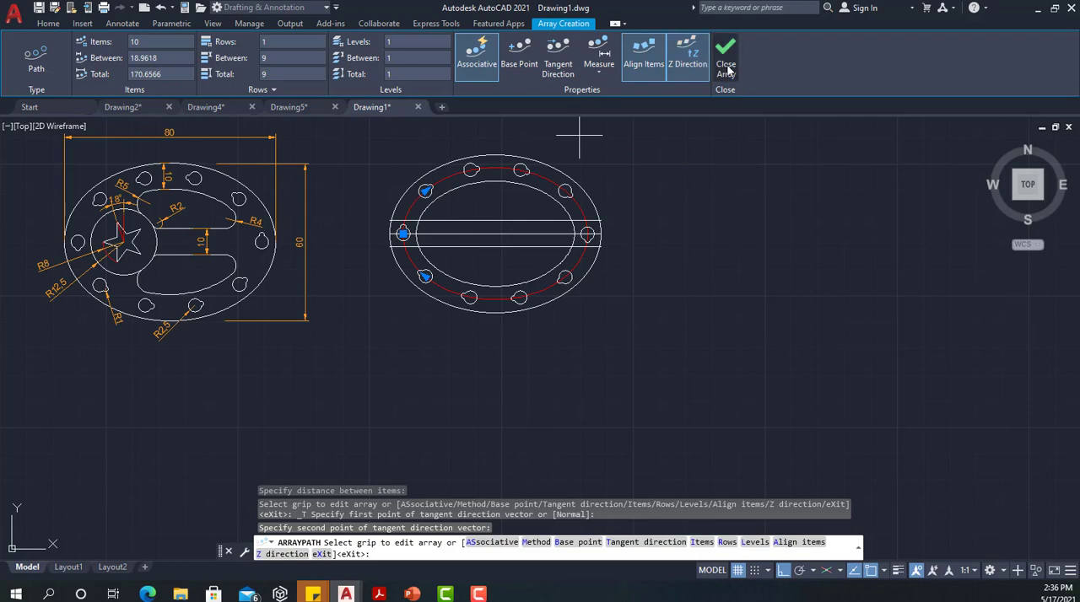
{"action": "key", "text": "Return"}
Fillet the upper horizontal line and the upper inner ellipse at their right-hand corner with a radius of 4
{"action": "scroll", "coordinate": [493, 212], "scroll_direction": "up", "scroll_amount": 4}
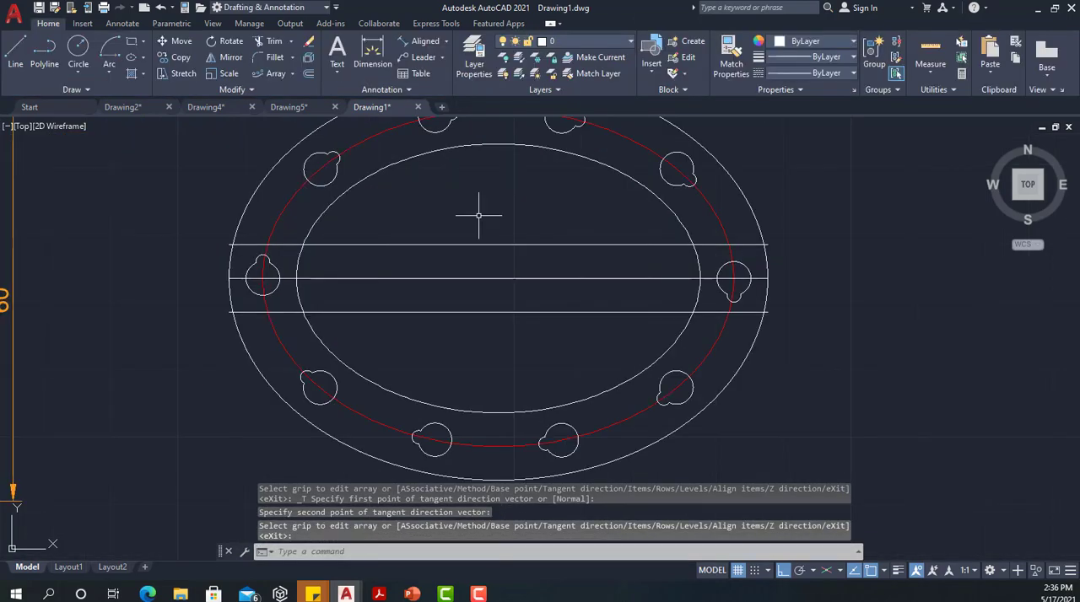
{"action": "scroll", "coordinate": [473, 250], "scroll_direction": "down", "scroll_amount": 4}
{"action": "mouse_move", "coordinate": [475, 220]}
{"action": "middle_mouse_down"}
{"action": "mouse_move", "coordinate": [495, 268]}
{"action": "mouse_move", "coordinate": [509, 261]}
{"action": "middle_mouse_up"}
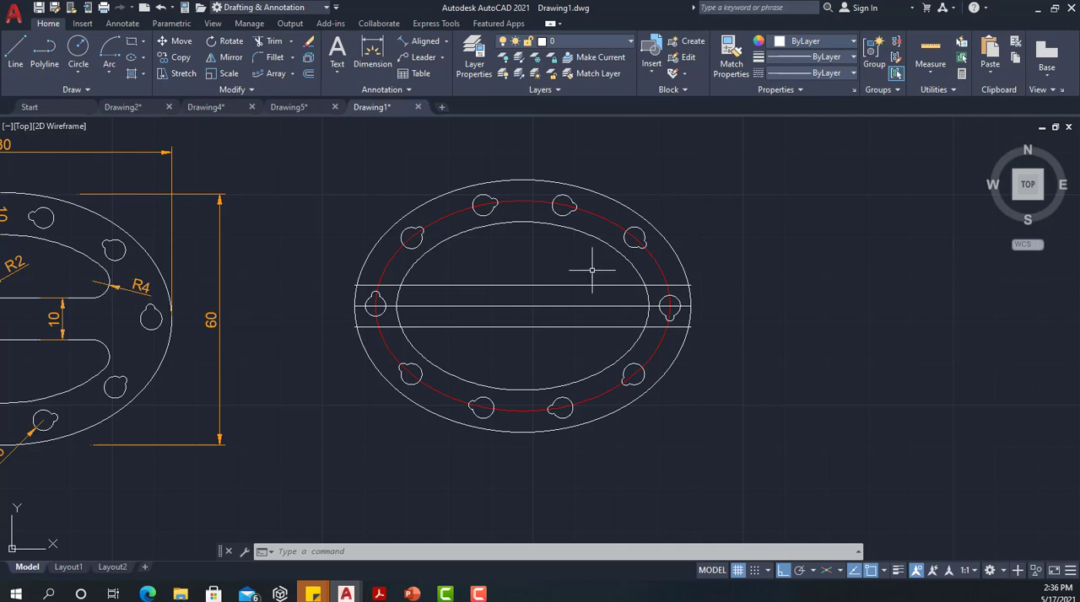
{"action": "left_click", "coordinate": [280, 56]}
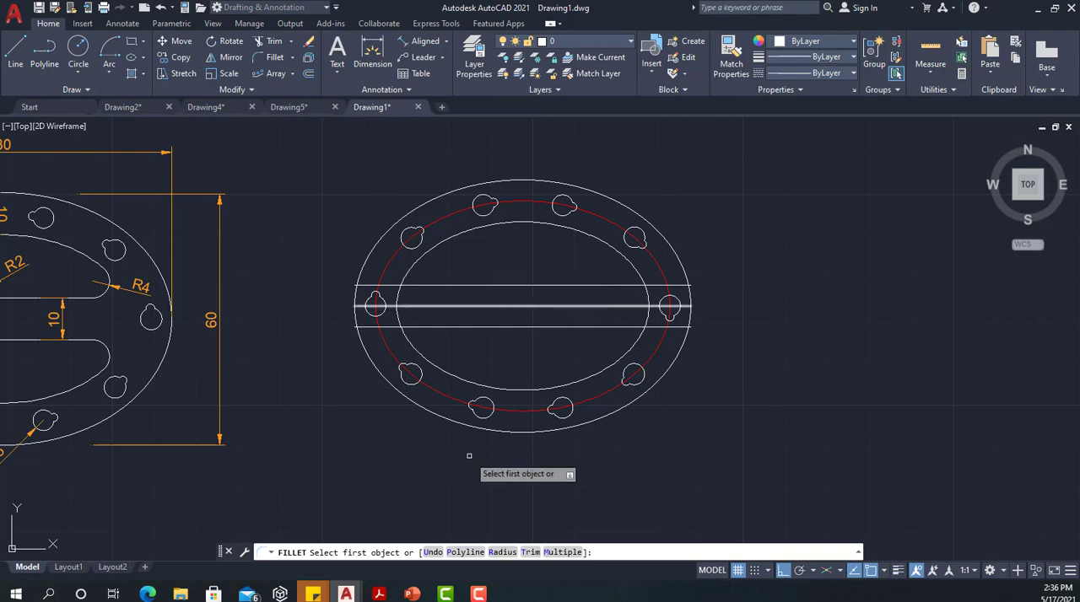
{"action": "left_click", "coordinate": [501, 553]}
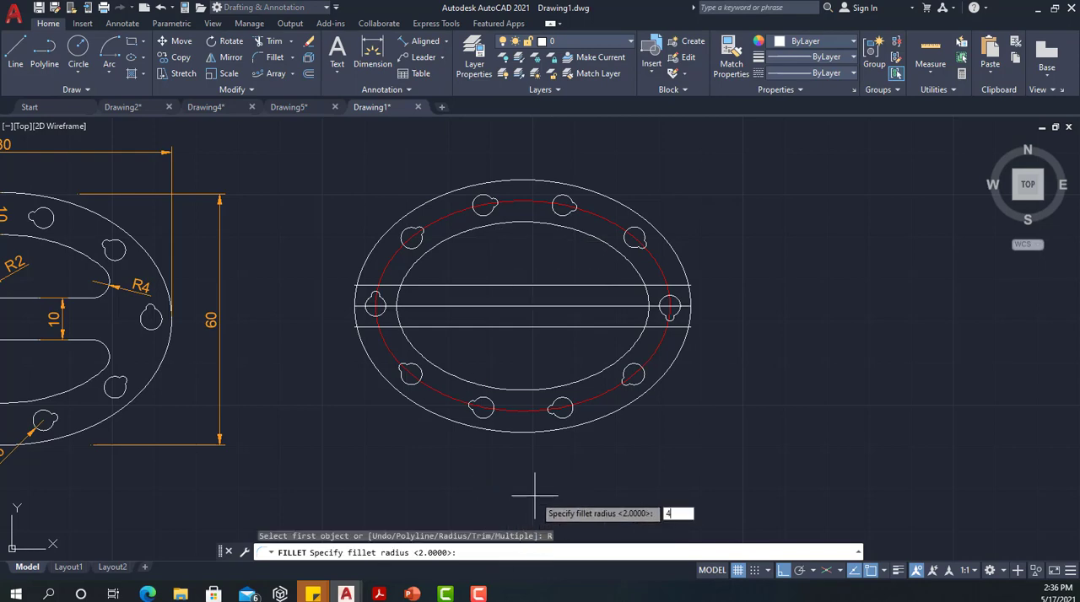
{"action": "type", "text": "4"}
{"action": "key", "text": "Return"}
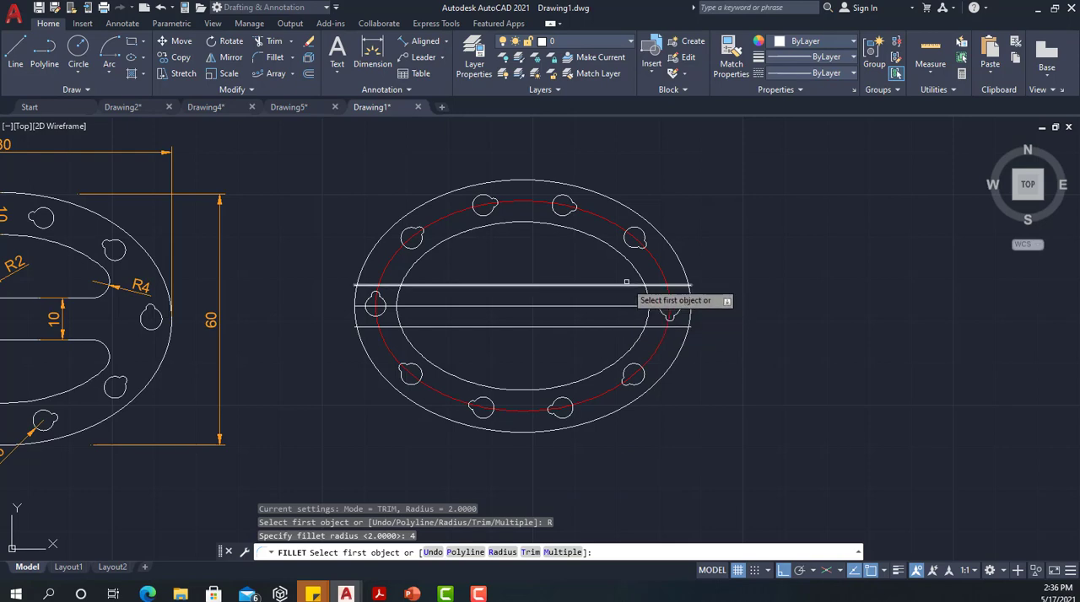
{"action": "left_click", "coordinate": [636, 285]}
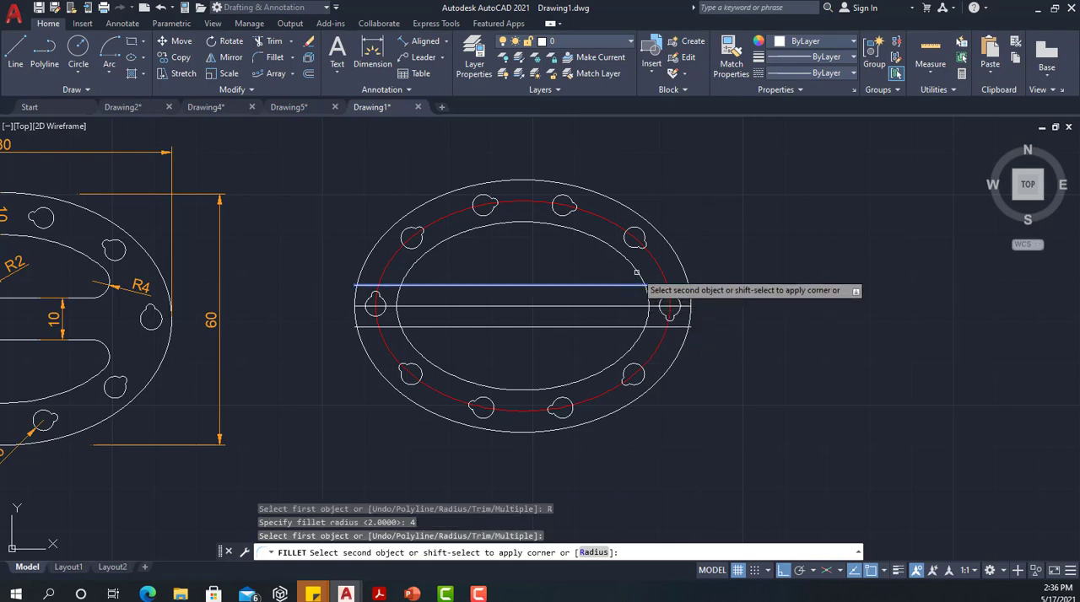
{"action": "left_click", "coordinate": [634, 266]}
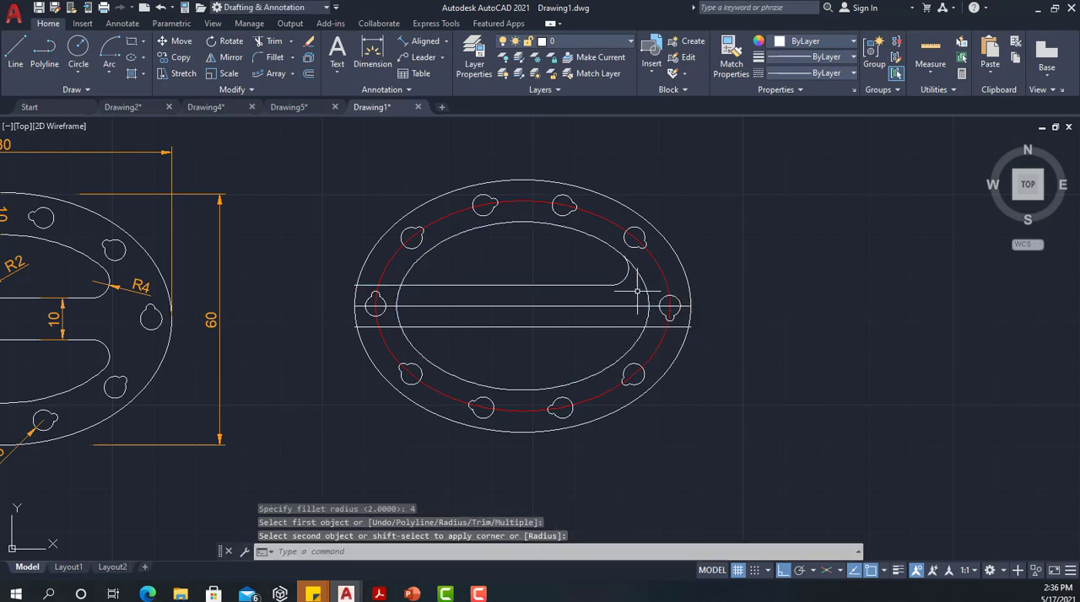
Fillet the lower horizontal line and the inner ellipse at their lower right-hand corner with a radius of 4
{"action": "key", "text": "Return"}
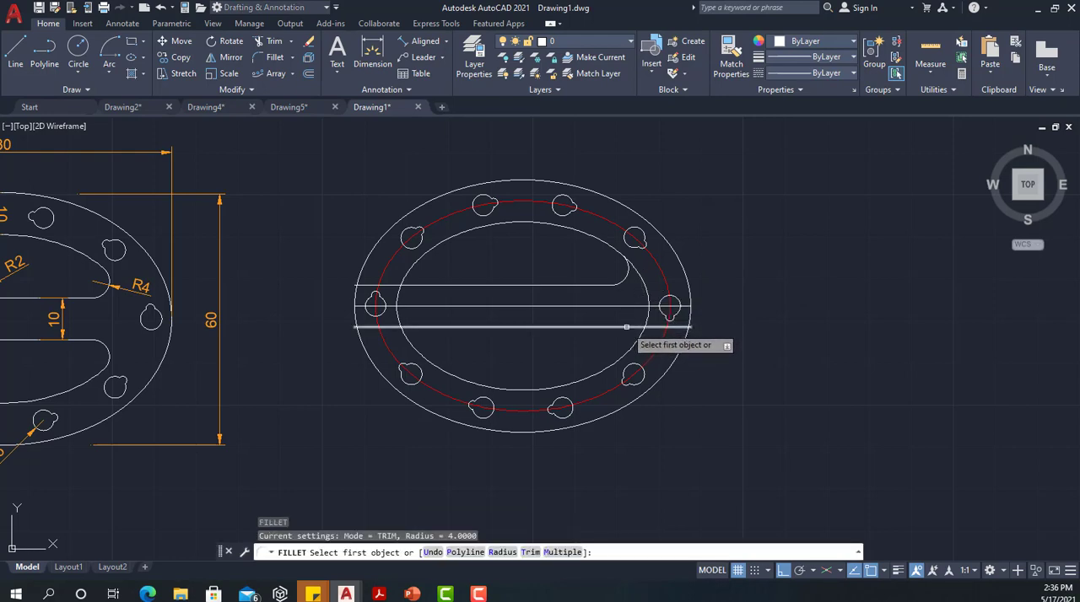
{"action": "left_click", "coordinate": [626, 327]}
{"action": "left_click", "coordinate": [628, 351]}
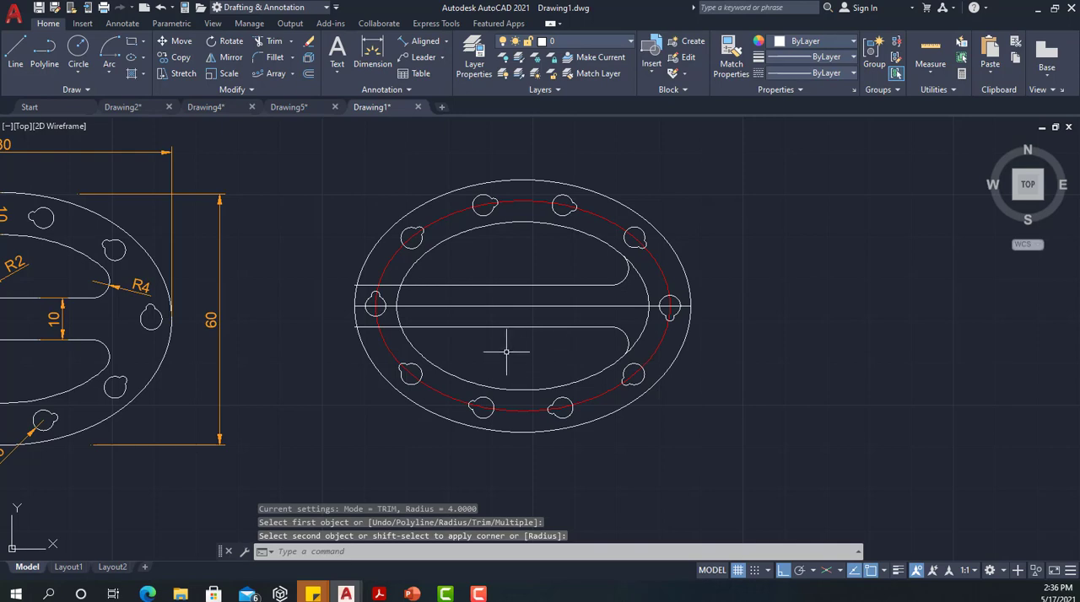
Draw a circle of radius 12.5 on the centreline, centred 12.5 to the right of the inner ellipse's left endpoint
{"action": "middle_click_drag", "start_coordinate": [526, 338], "coordinate": [749, 345]}
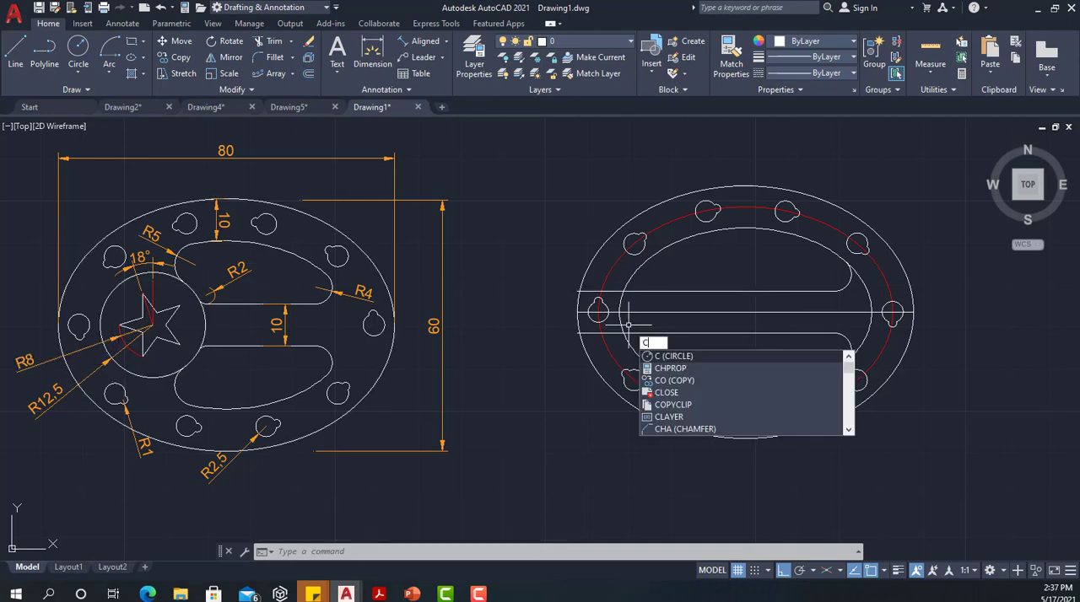
{"action": "key", "text": "Return"}
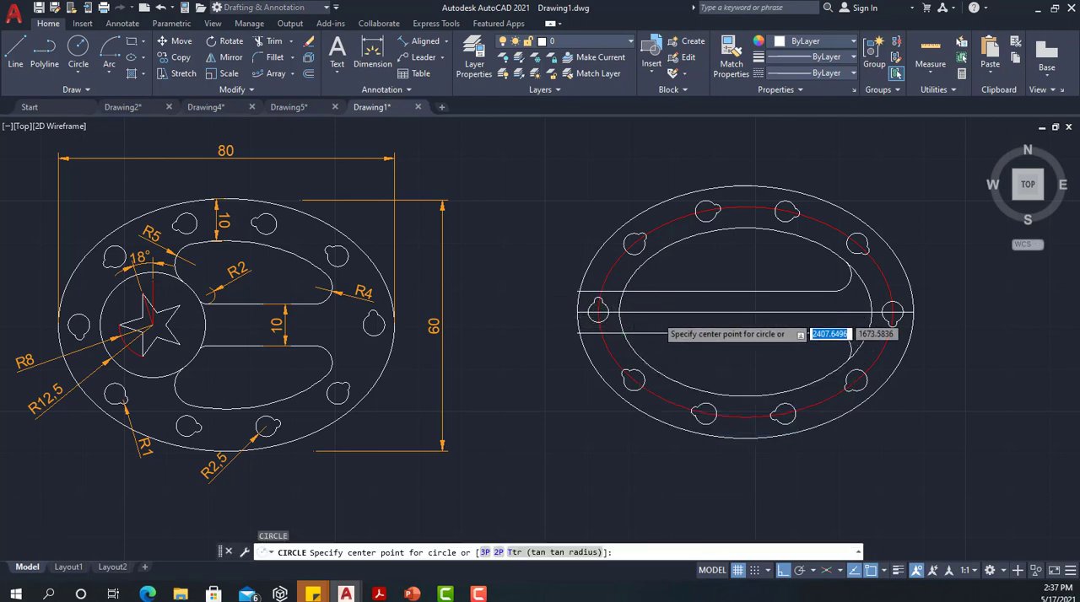
{"action": "scroll", "coordinate": [616, 317], "scroll_direction": "up", "scroll_amount": 2}
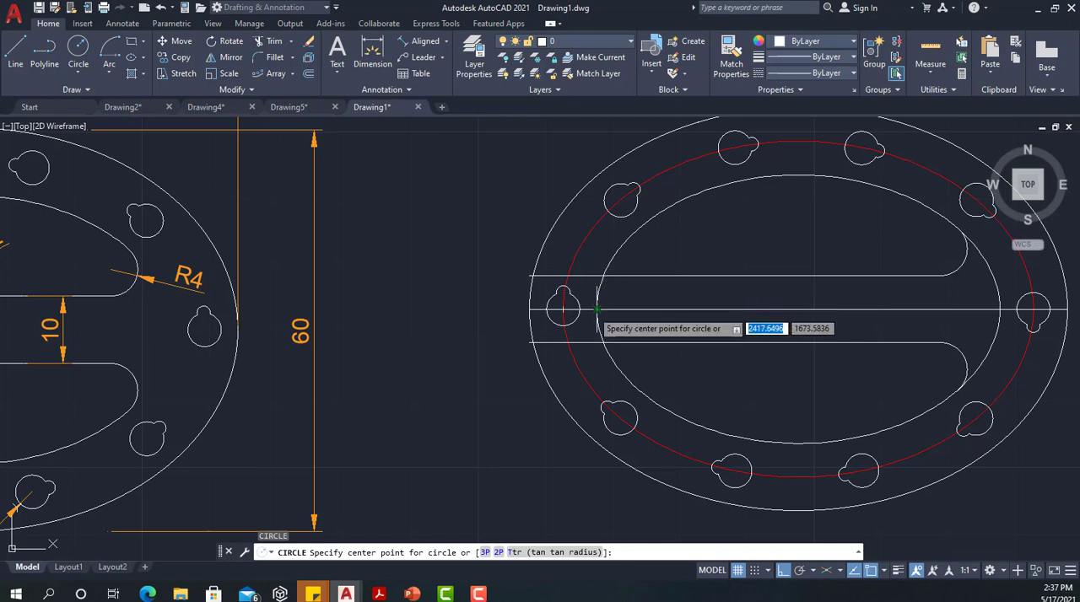
{"action": "scroll", "coordinate": [597, 310], "scroll_direction": "down", "scroll_amount": 5}
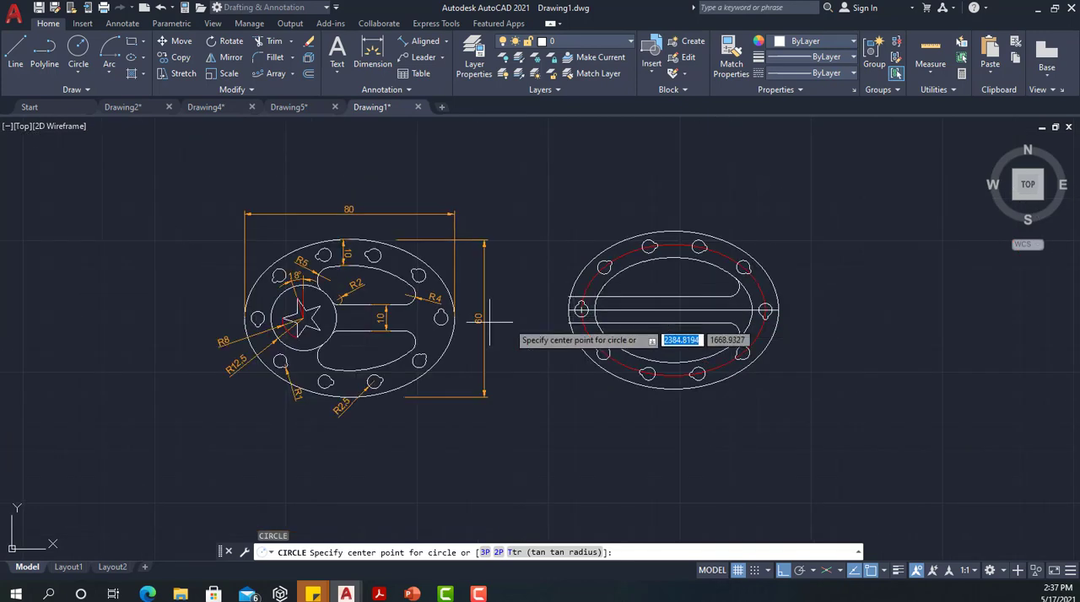
{"action": "scroll", "coordinate": [284, 313], "scroll_direction": "up", "scroll_amount": 3}
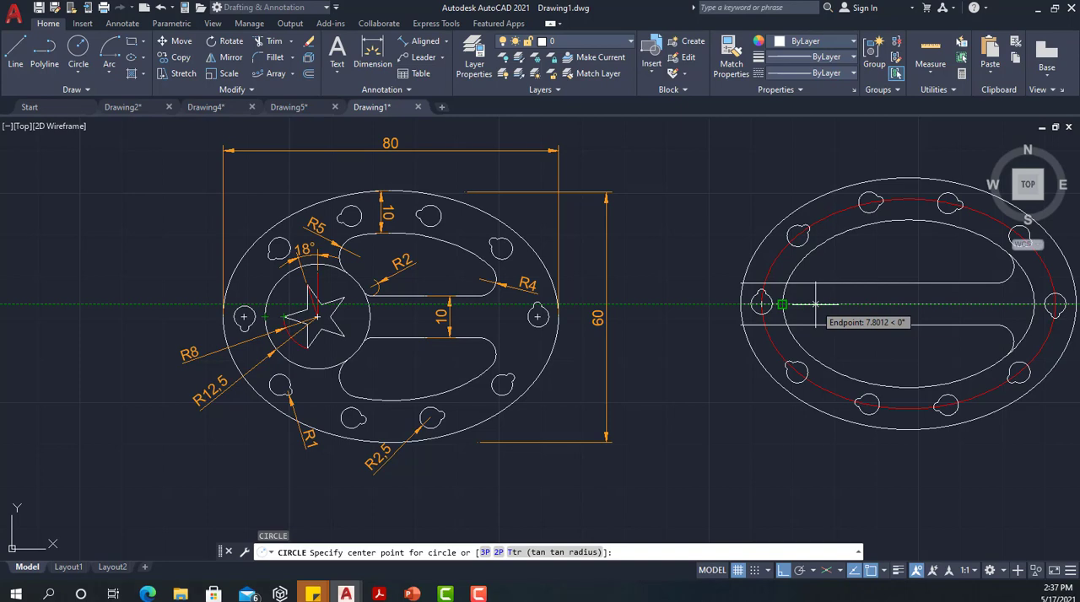
{"action": "type", "text": "12"}
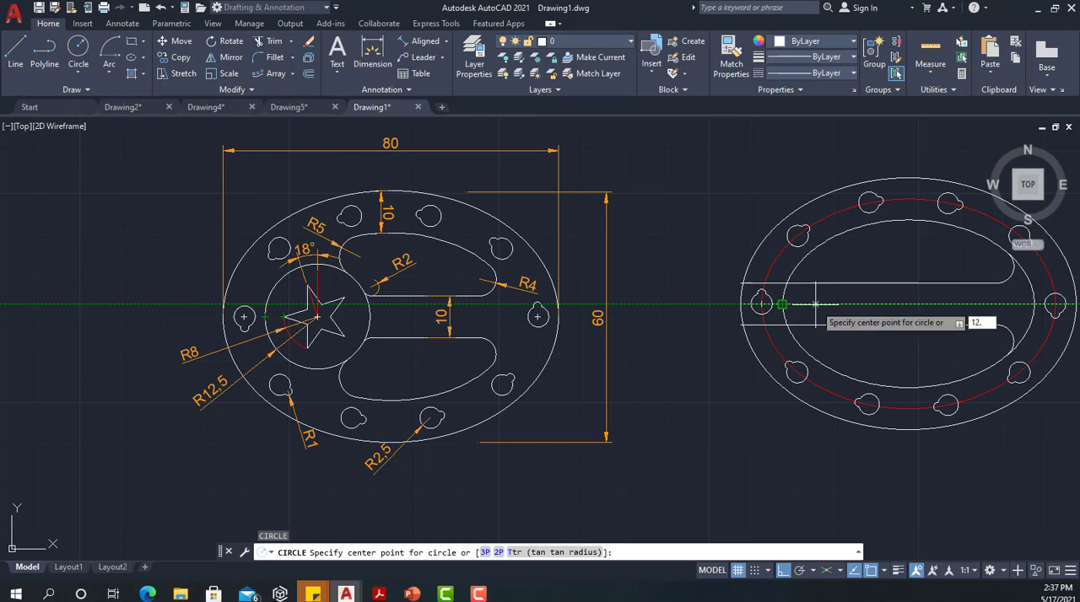
{"action": "type", "text": ".5"}
{"action": "key", "text": "Return"}
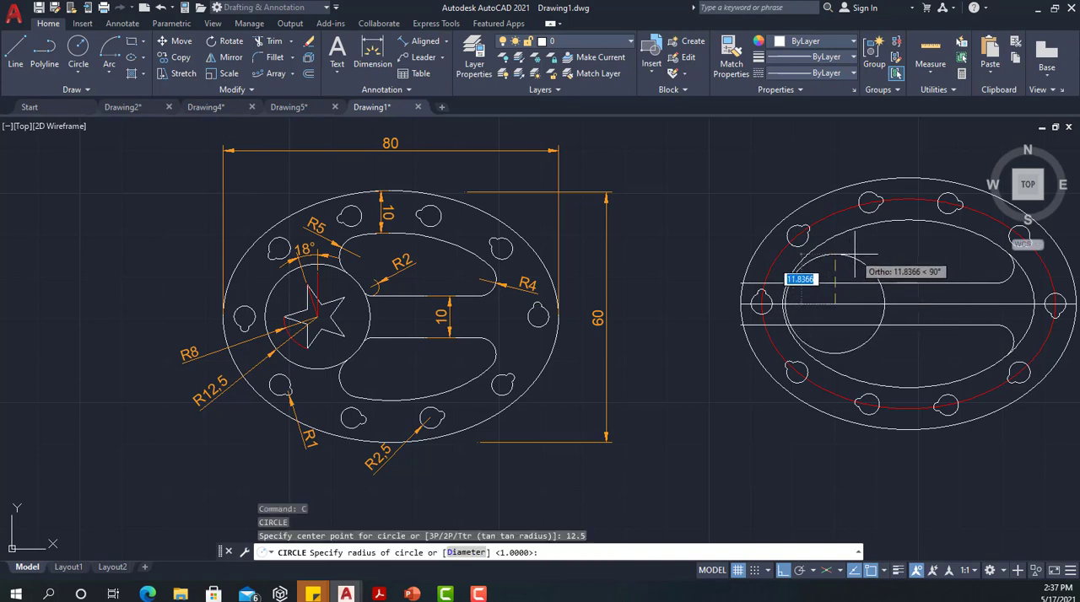
{"action": "type", "text": "12.5"}
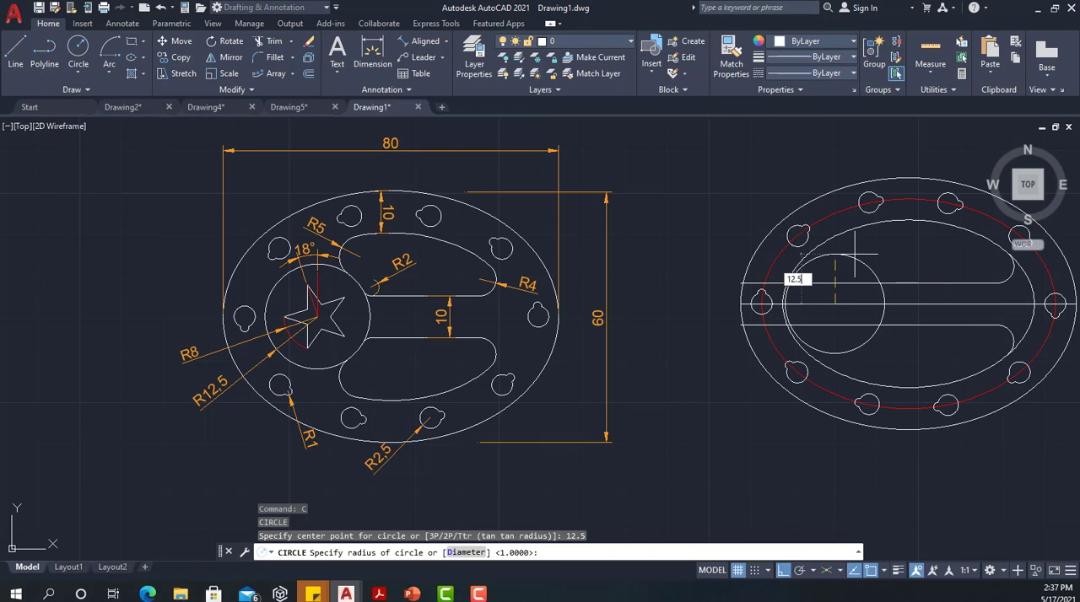
{"action": "key", "text": "Return"}
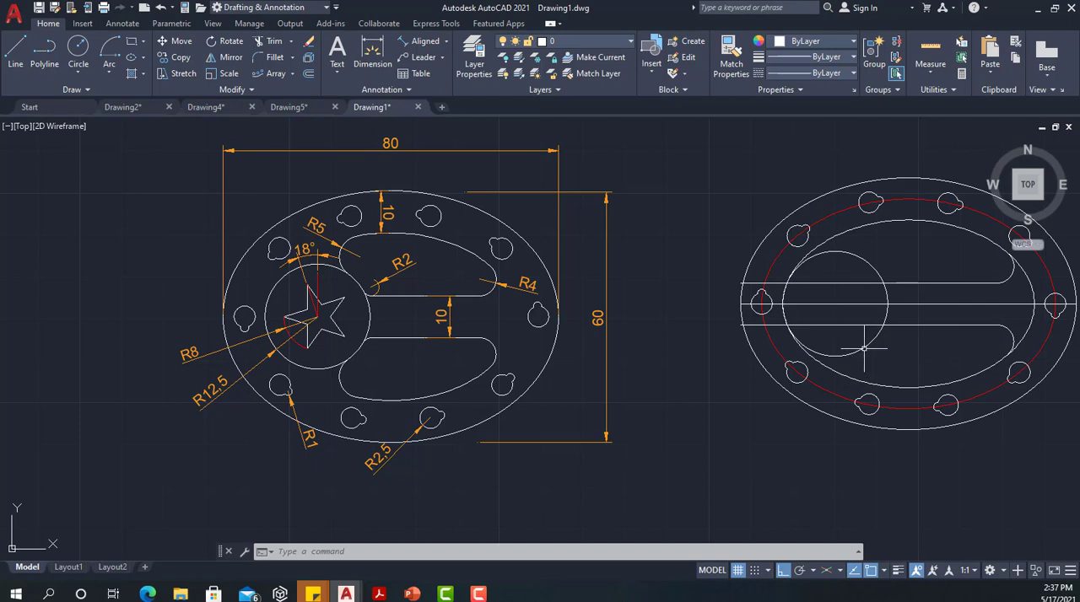
Fillet the upper part of the inner ellipse and the new circle with a radius of 5
{"action": "left_click", "coordinate": [258, 61]}
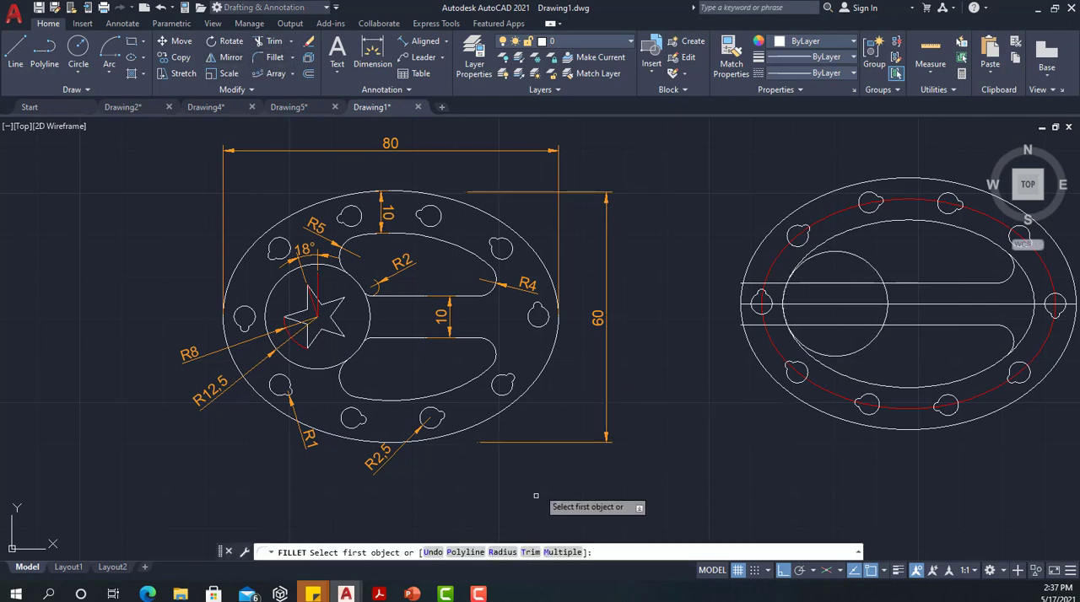
{"action": "left_click", "coordinate": [503, 537]}
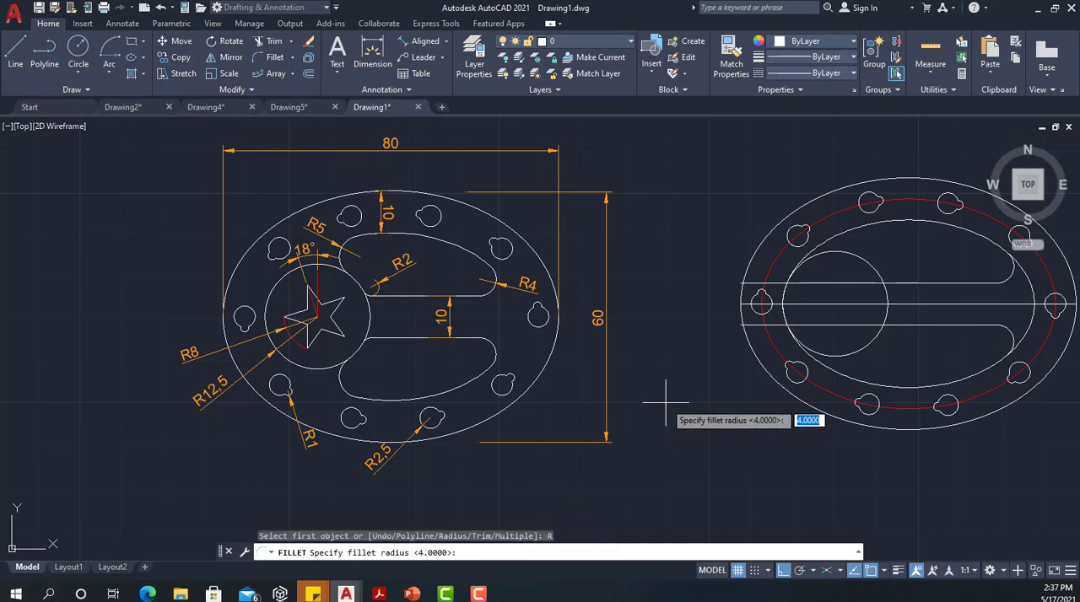
{"action": "key", "text": "Return"}
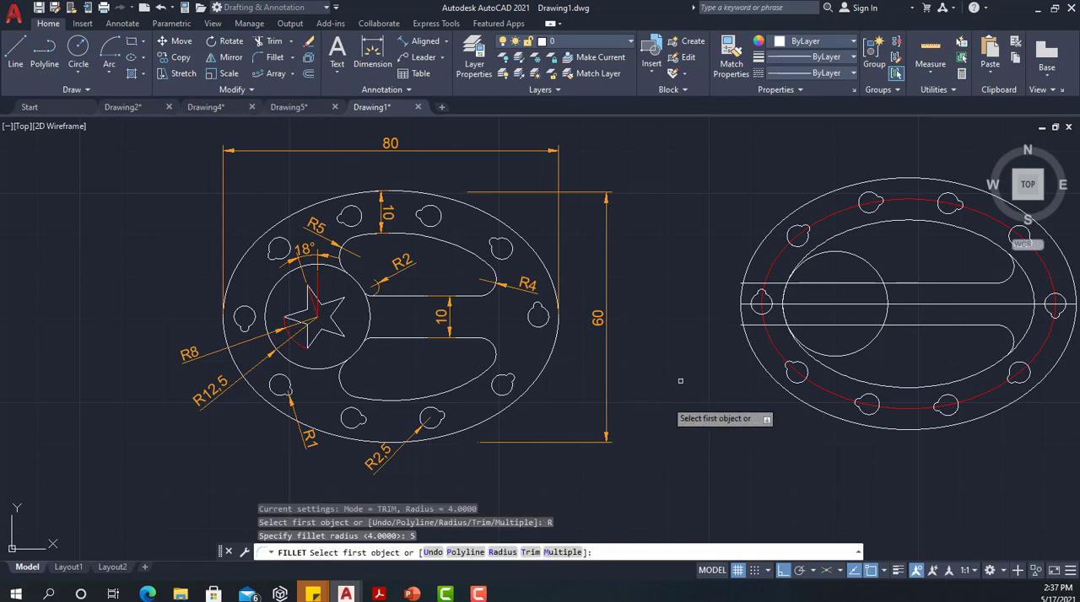
{"action": "left_click", "coordinate": [859, 225]}
{"action": "left_click", "coordinate": [861, 266]}
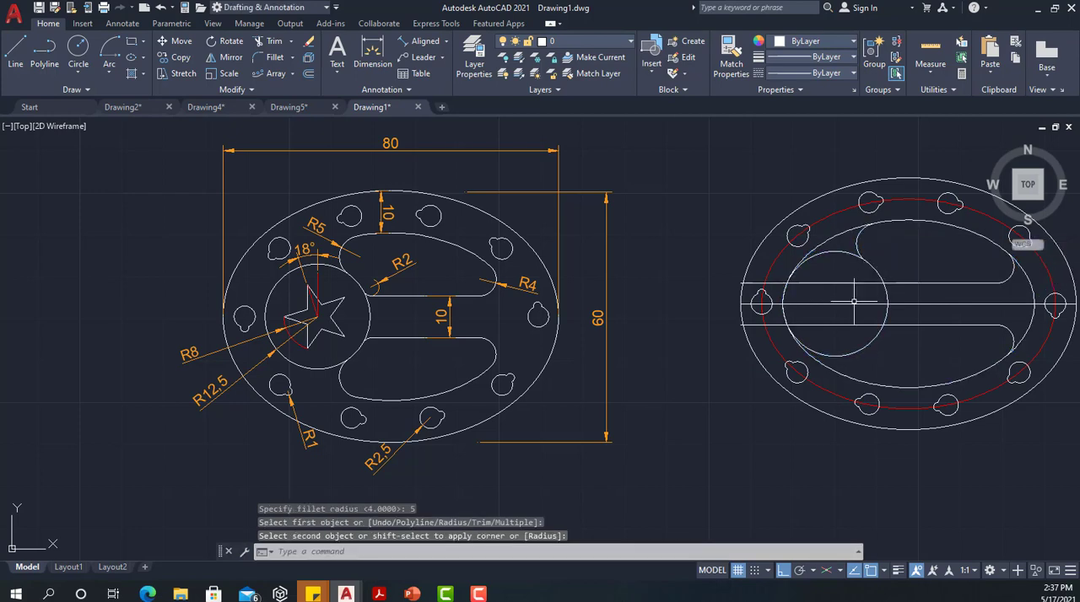
Fillet the lower part of the inner ellipse and the circle with the same radius of 5
{"action": "type", "text": "f"}
{"action": "key", "text": "Return"}
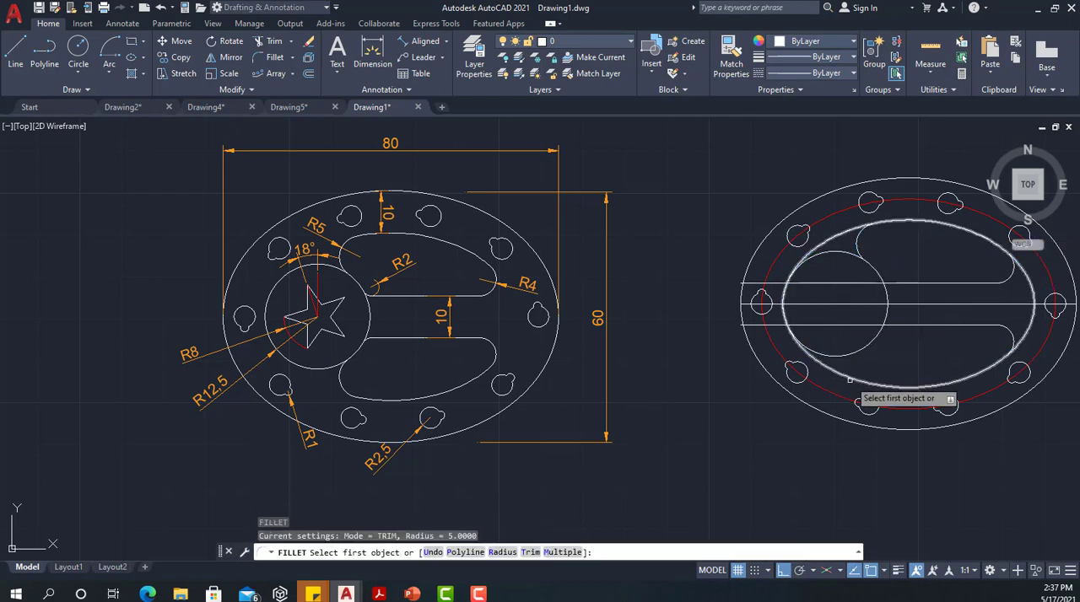
{"action": "left_click", "coordinate": [852, 379]}
{"action": "left_click", "coordinate": [861, 347]}
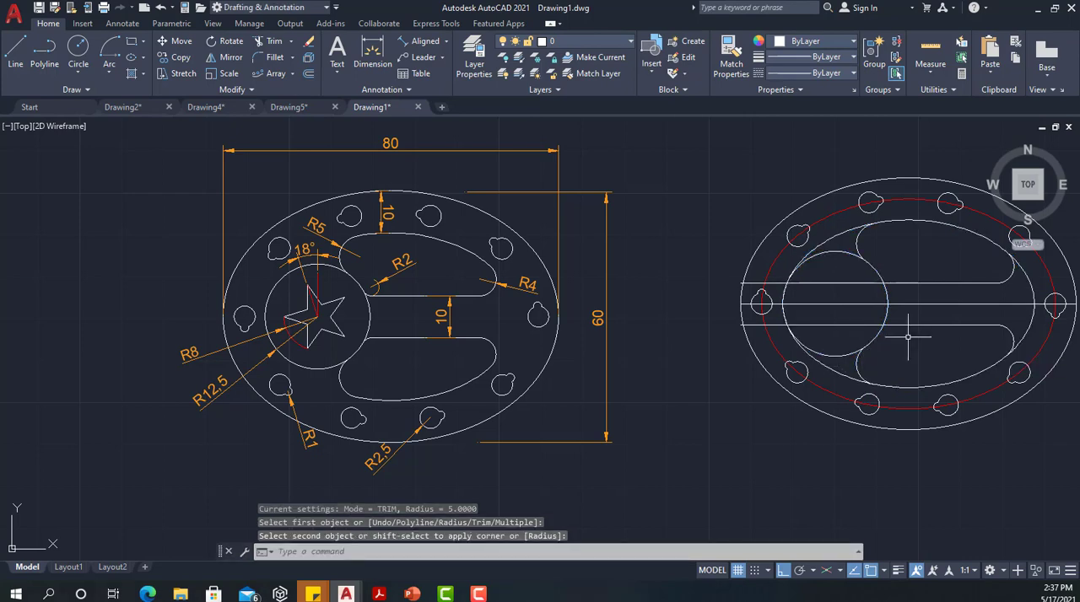
Fillet the upper horizontal line and the right side of the circle with a radius of 2
{"action": "scroll", "coordinate": [899, 298], "scroll_direction": "up", "scroll_amount": 3}
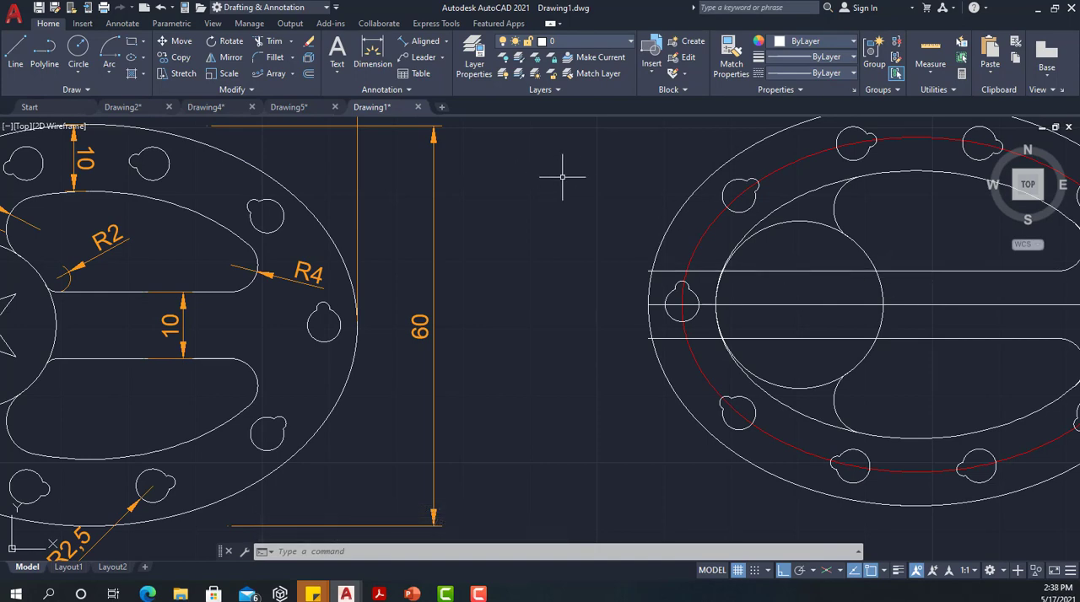
{"action": "type", "text": "f"}
{"action": "key", "text": "Return"}
{"action": "left_click", "coordinate": [502, 552]}
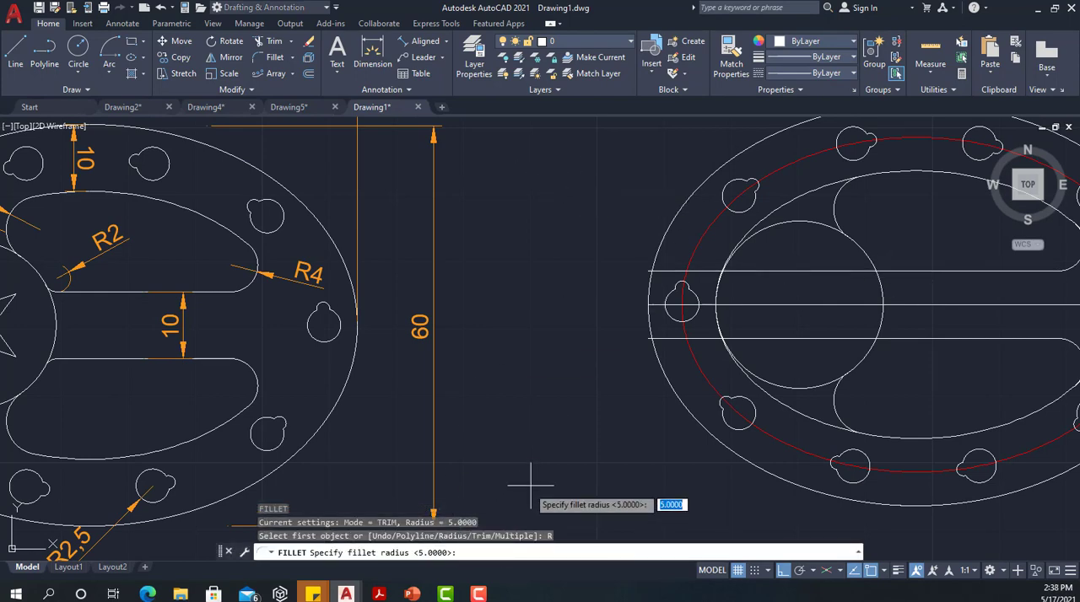
{"action": "type", "text": "2"}
{"action": "key", "text": "Return"}
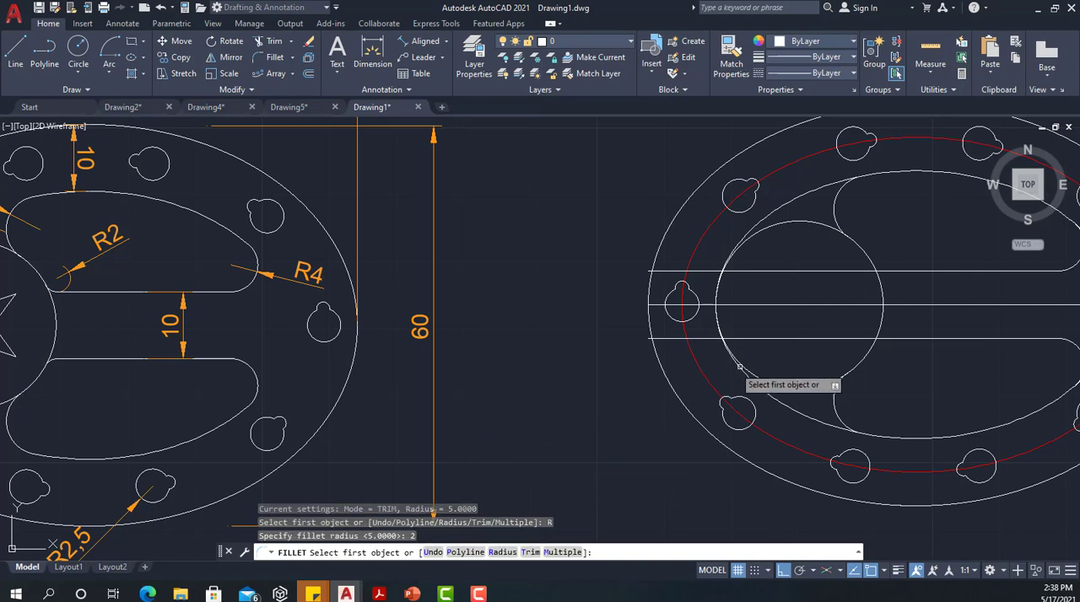
{"action": "left_click", "coordinate": [881, 269]}
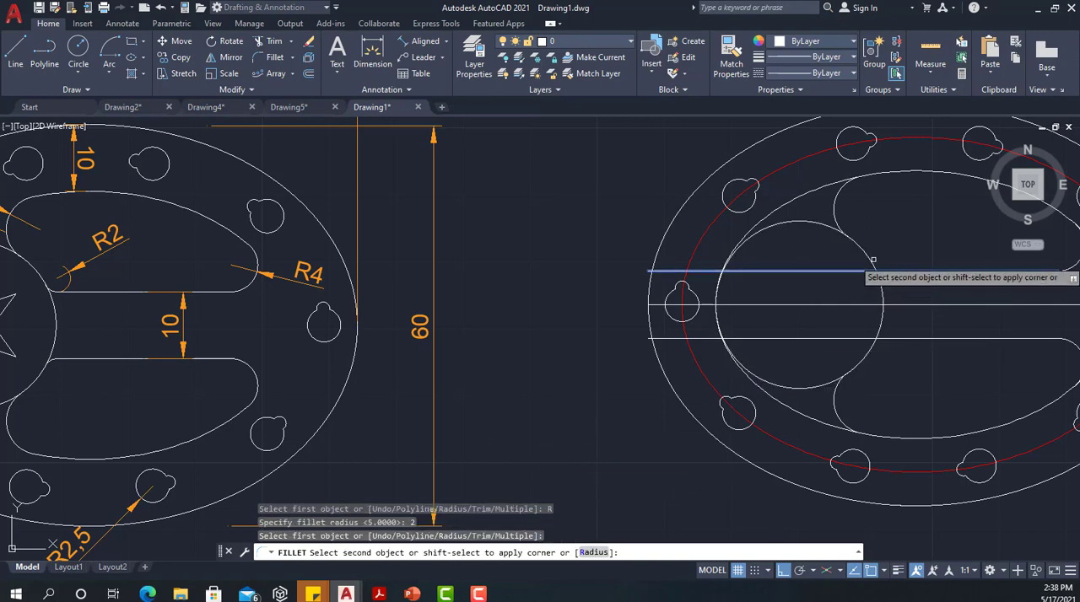
{"action": "left_click", "coordinate": [867, 258]}
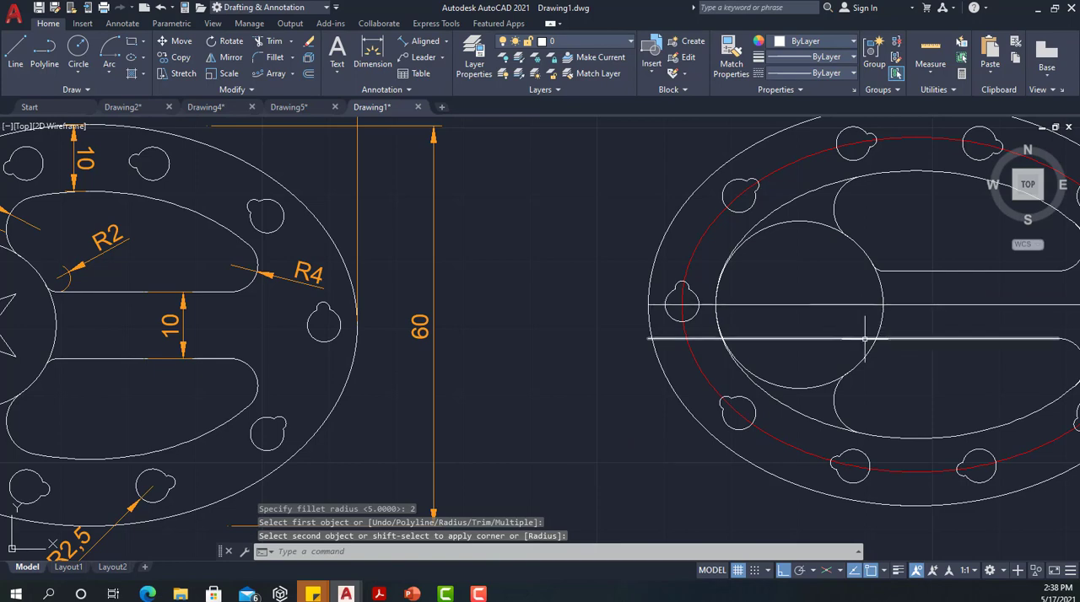
Fillet the lower horizontal line and the right side of the circle with the same radius of 2
{"action": "key", "text": "Return"}
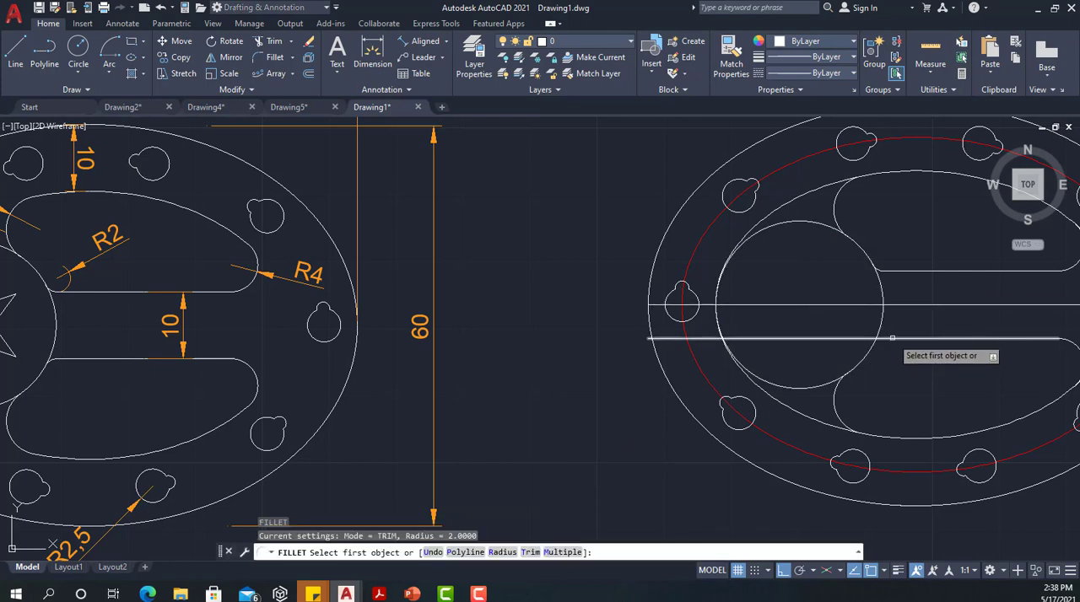
{"action": "left_click", "coordinate": [887, 340]}
{"action": "left_click", "coordinate": [865, 352]}
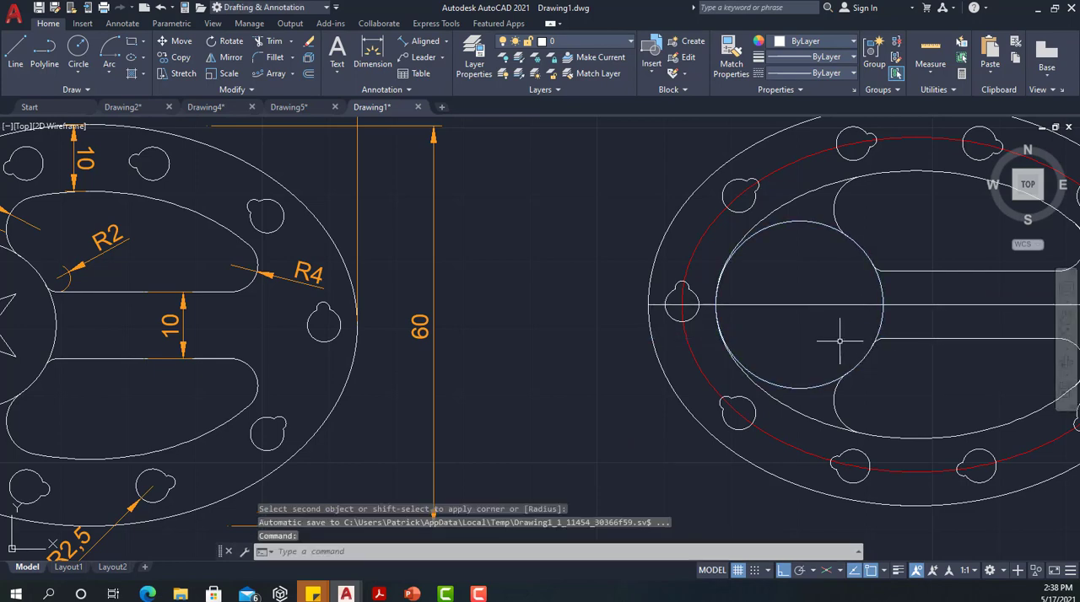
Delete the horizontal centreline through the plate and the red ellipse used as the array path
{"action": "scroll", "coordinate": [839, 341], "scroll_direction": "down", "scroll_amount": 2}
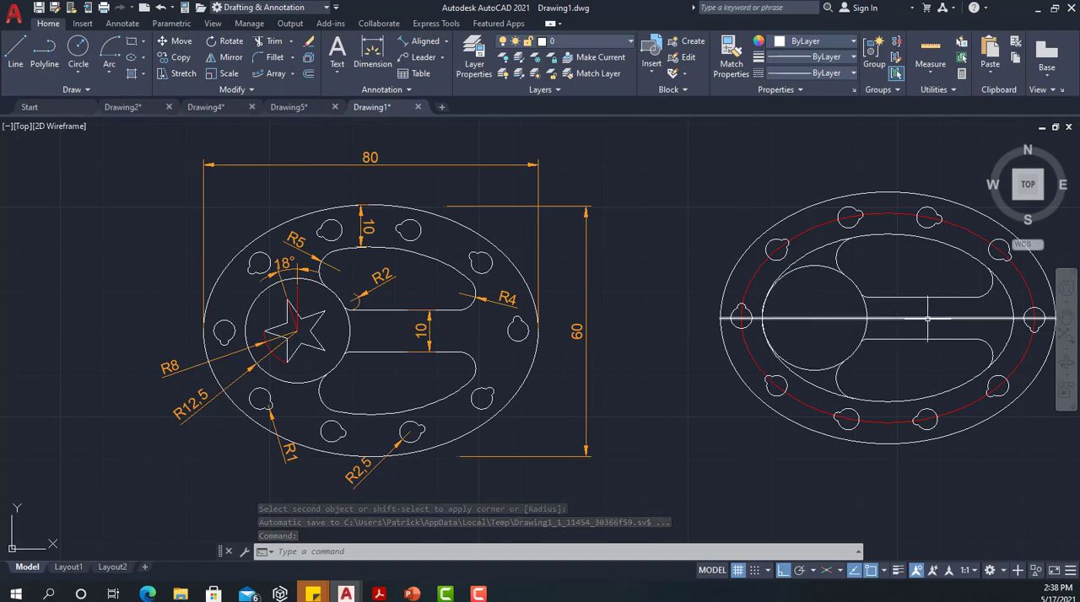
{"action": "key", "text": "Escape"}
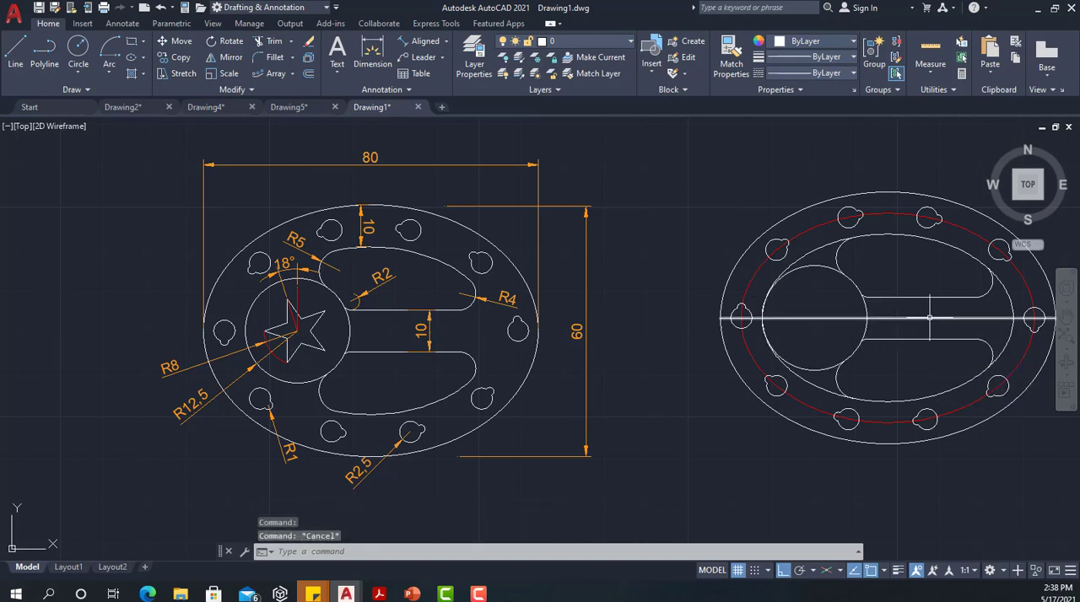
{"action": "left_click", "coordinate": [936, 307]}
{"action": "left_click", "coordinate": [930, 318]}
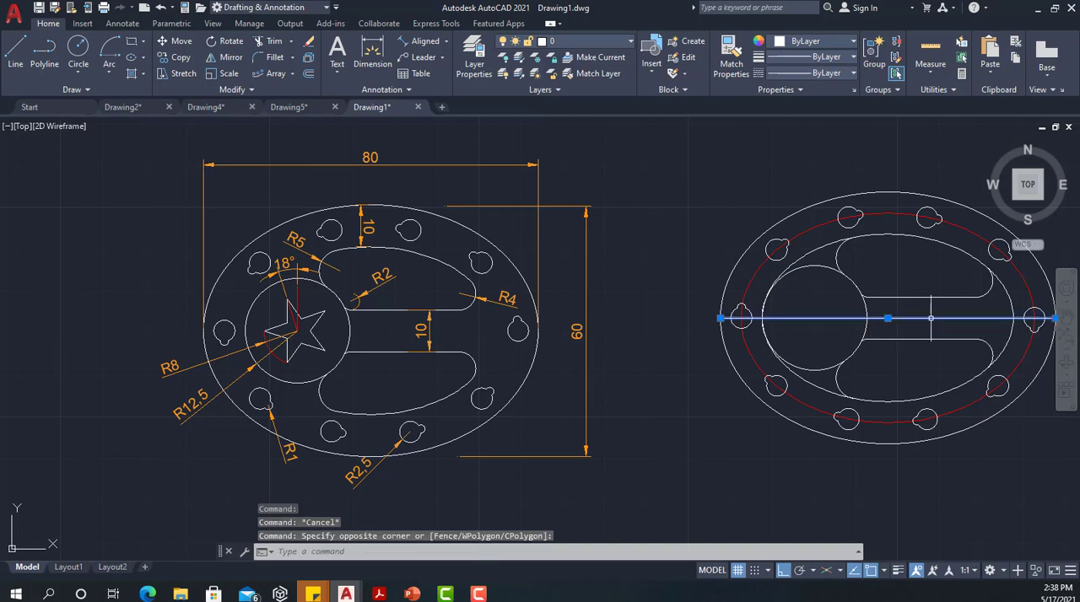
{"action": "key", "text": "Delete"}
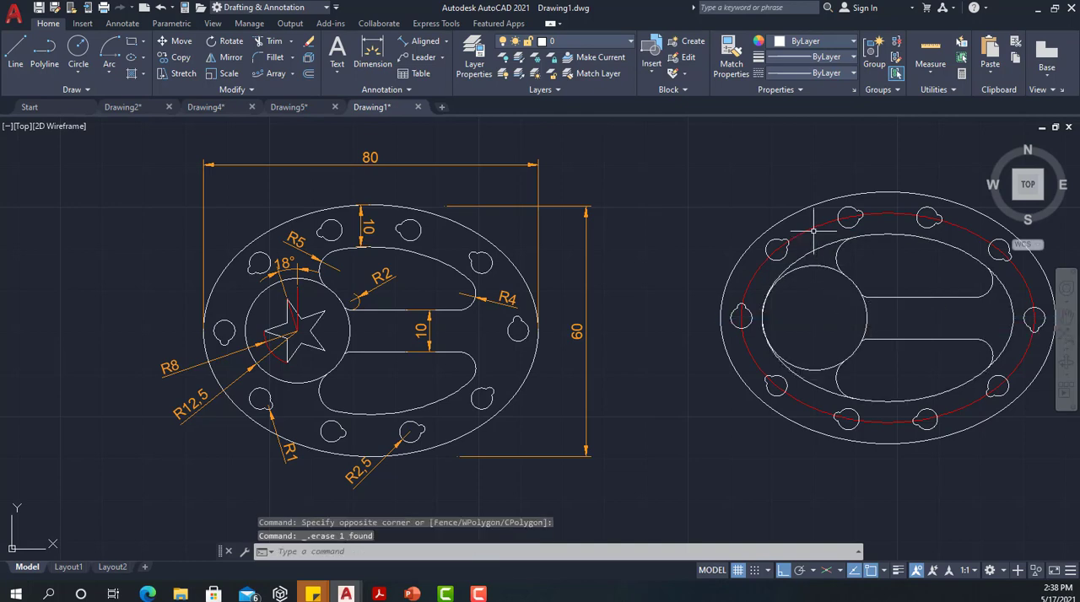
{"action": "left_click", "coordinate": [814, 228]}
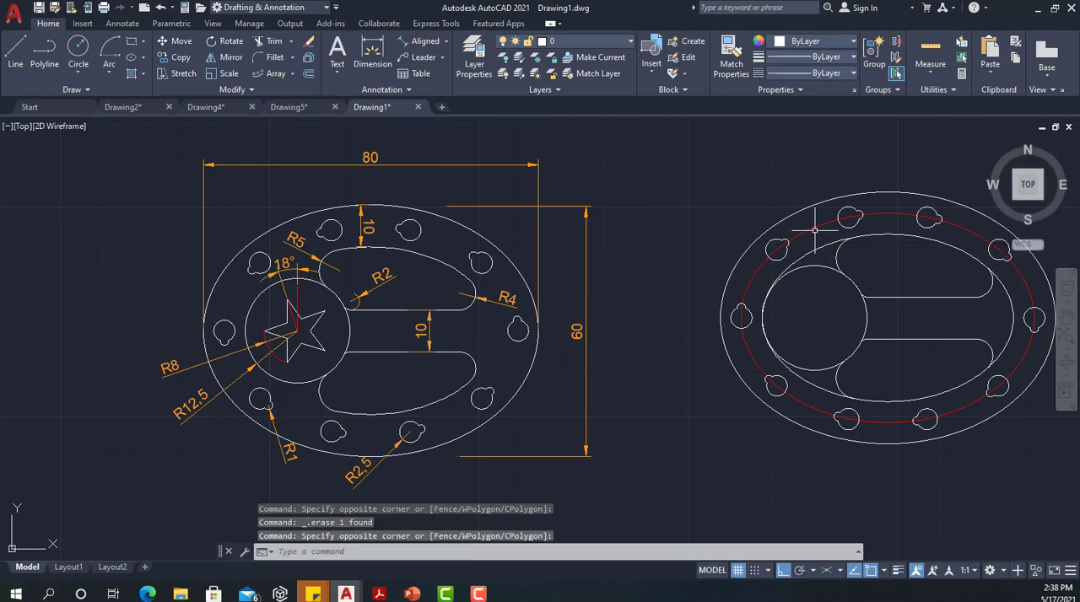
{"action": "left_click", "coordinate": [810, 224]}
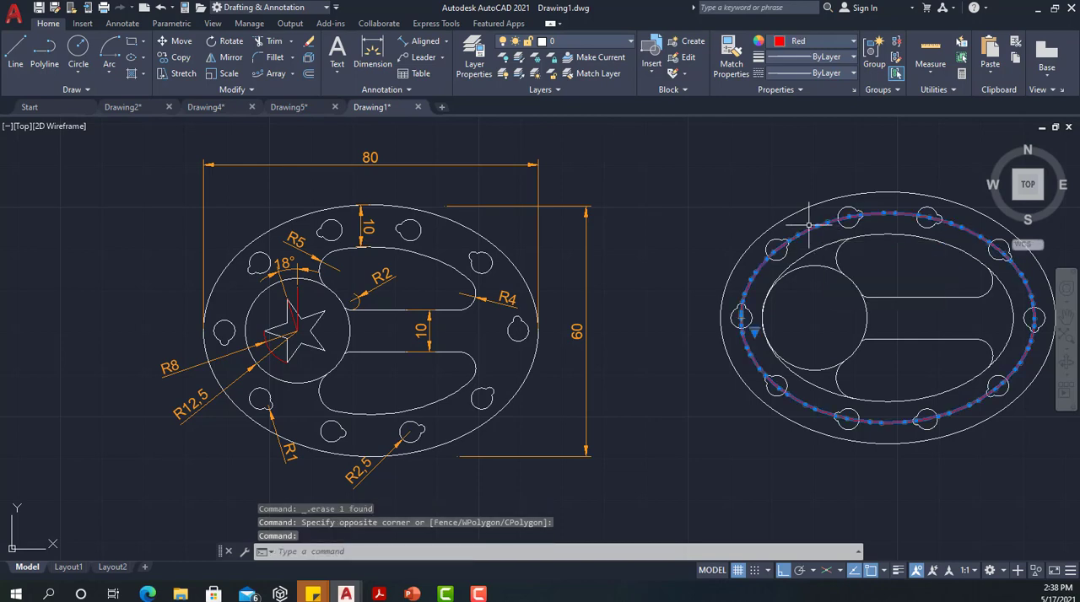
{"action": "key", "text": "Delete"}
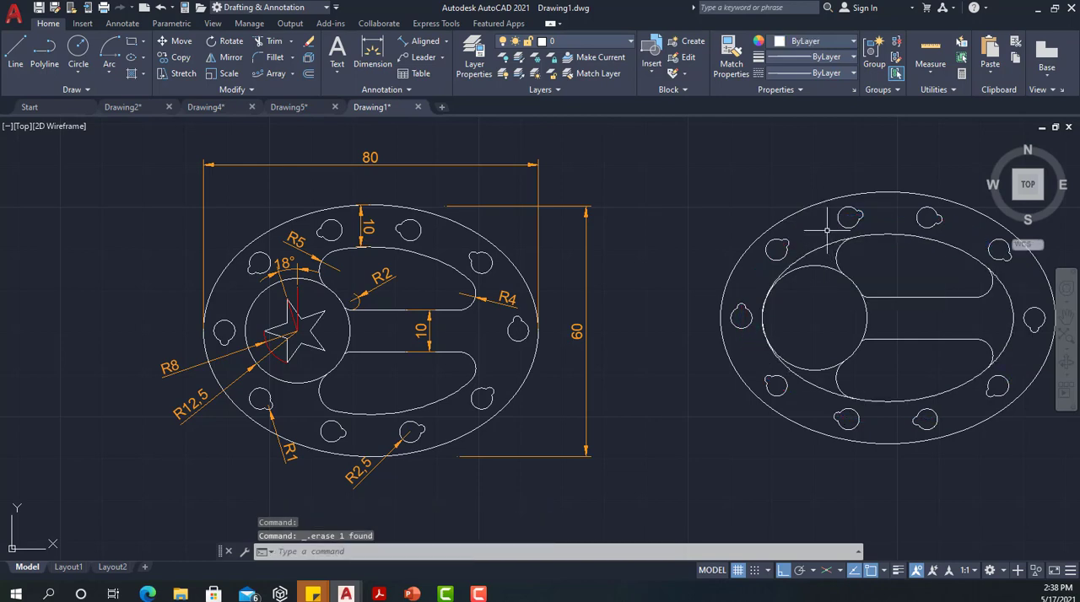
Draw a five-sided polygon centred in the circle of the redrawn plate, inscribed in a circle of radius 8
{"action": "middle_click_drag", "start_coordinate": [827, 227], "coordinate": [668, 238]}
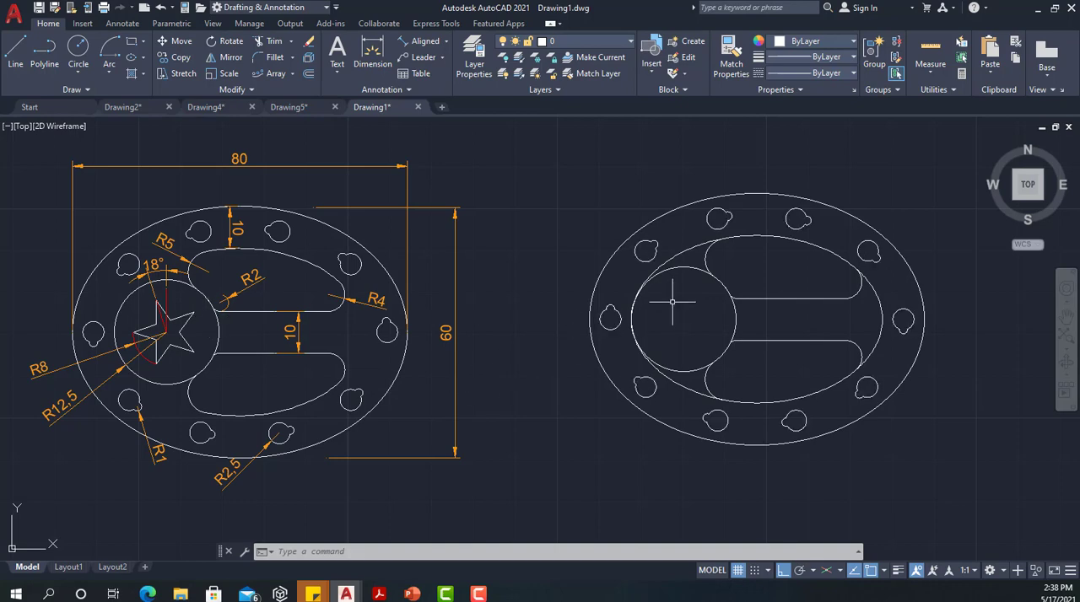
{"action": "left_click", "coordinate": [144, 41]}
{"action": "left_click", "coordinate": [162, 90]}
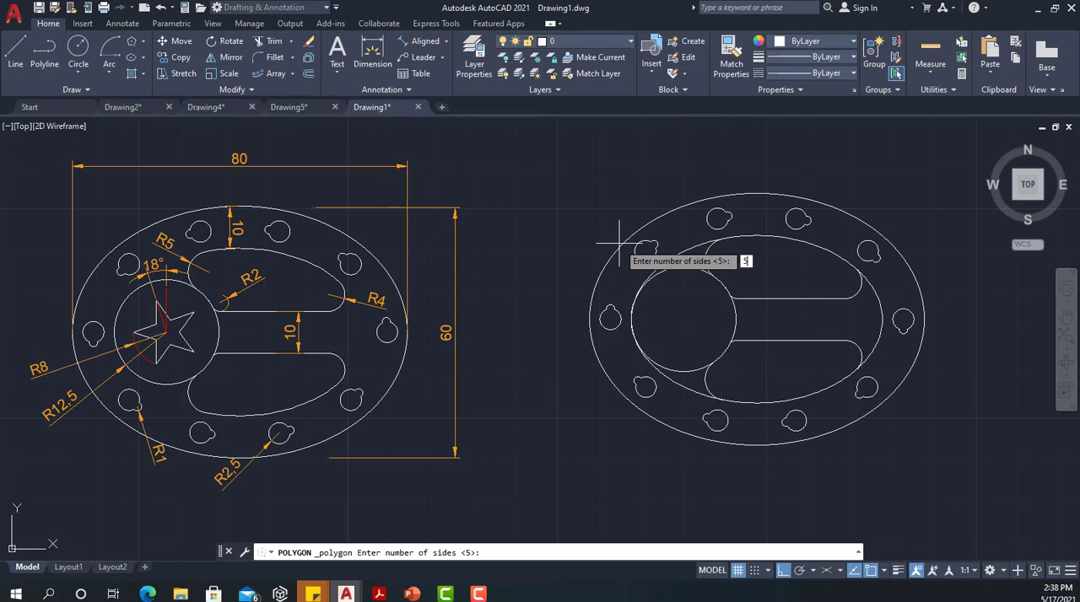
{"action": "key", "text": "Return"}
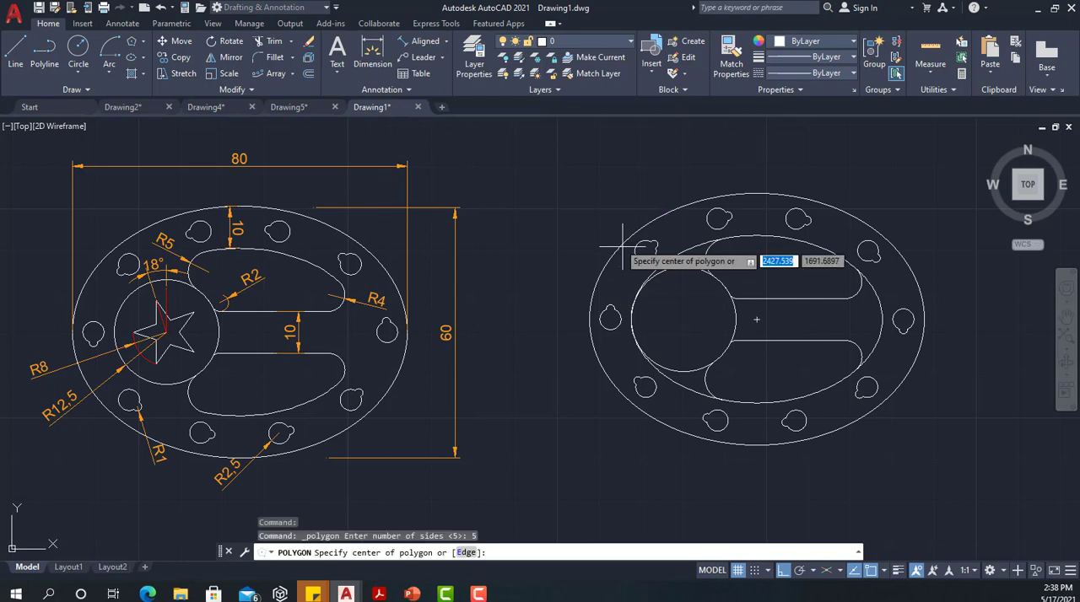
{"action": "left_click", "coordinate": [684, 320]}
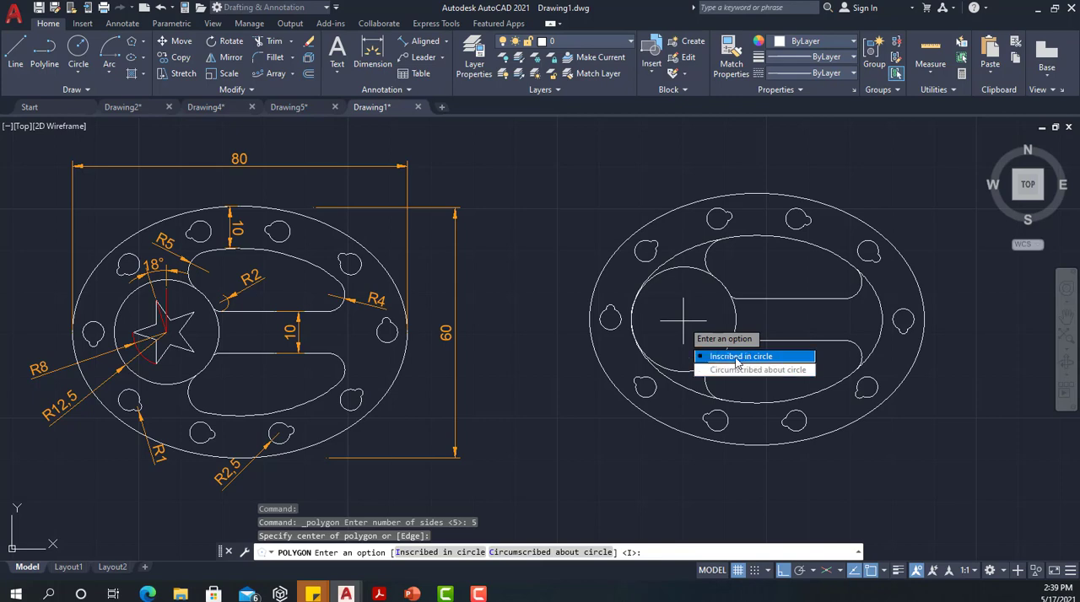
{"action": "left_click", "coordinate": [736, 357]}
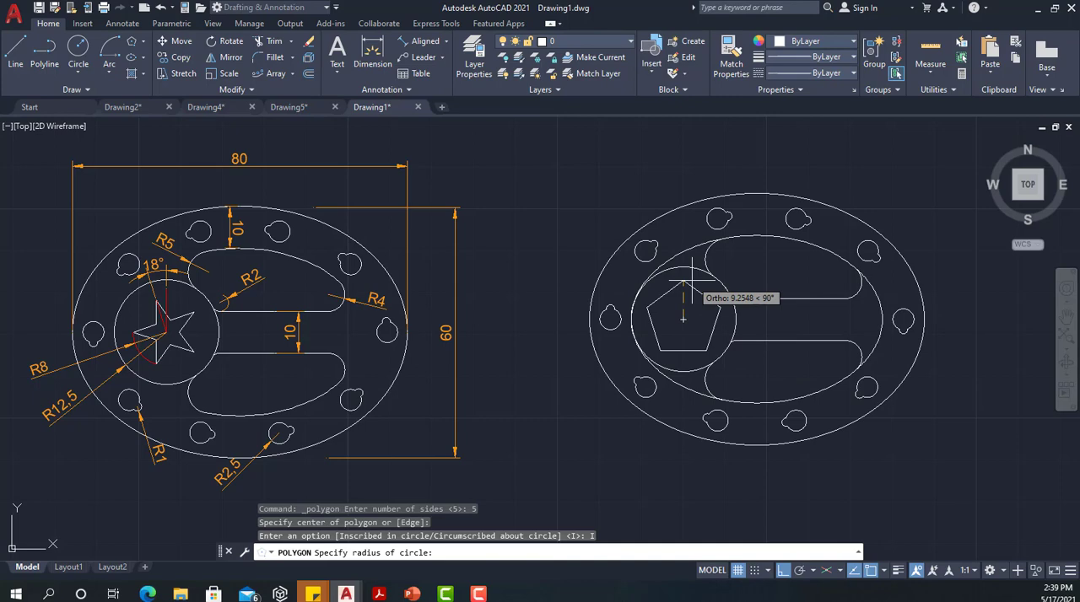
{"action": "type", "text": "8"}
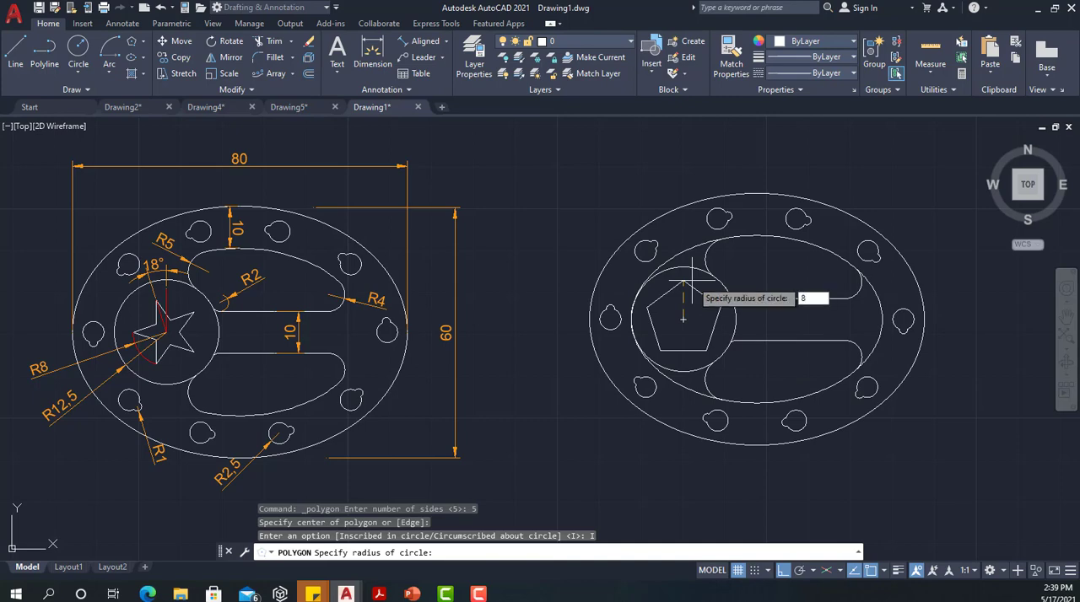
{"action": "key", "text": "Return"}
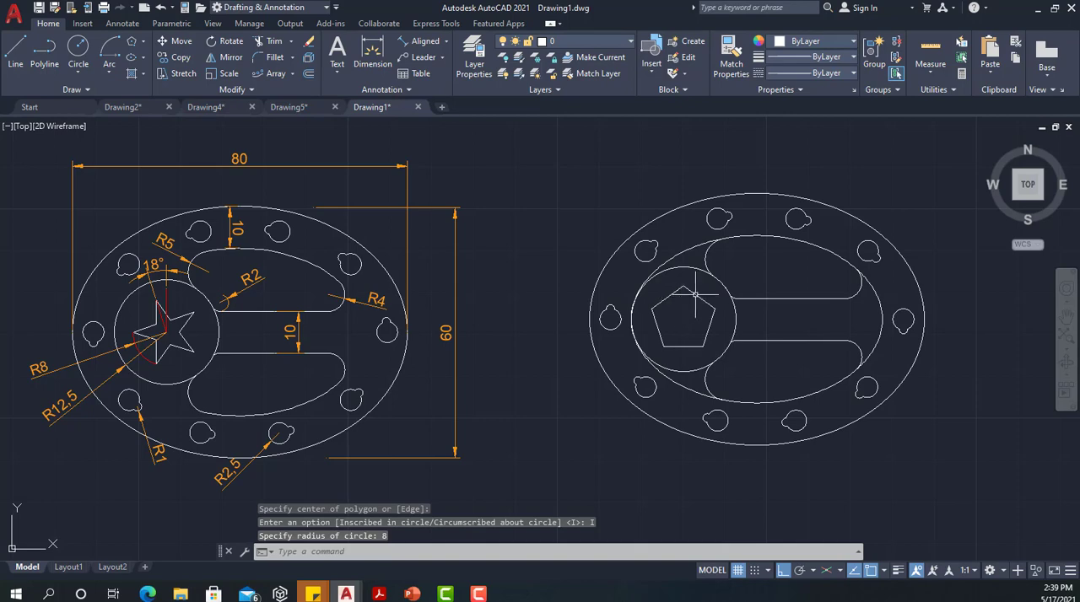
Rotate the pentagon by 18 degrees about the centre of the circle
{"action": "left_click", "coordinate": [696, 295]}
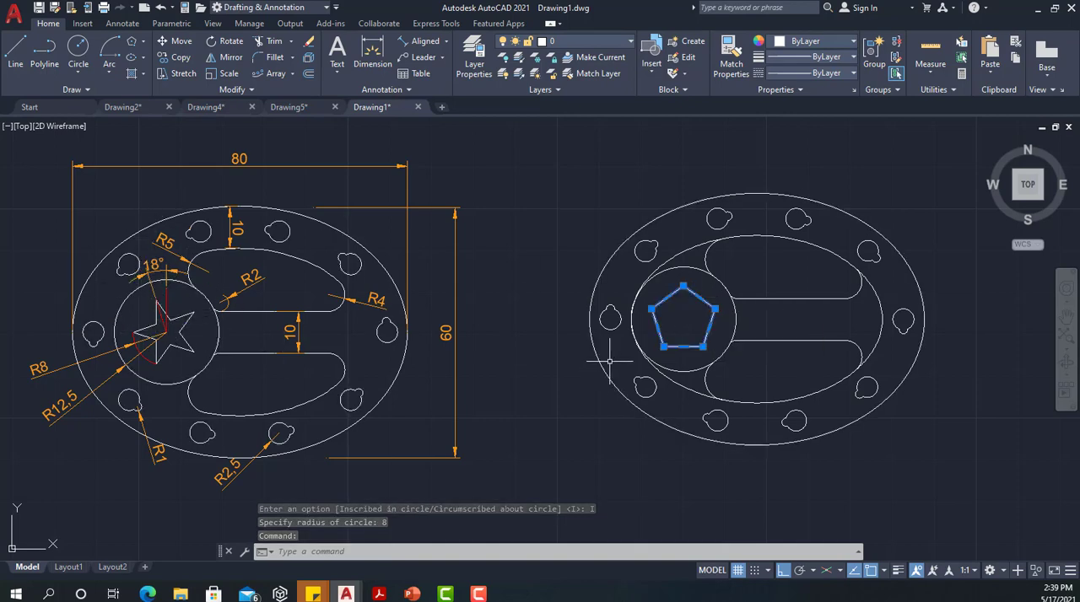
{"action": "left_click", "coordinate": [231, 42]}
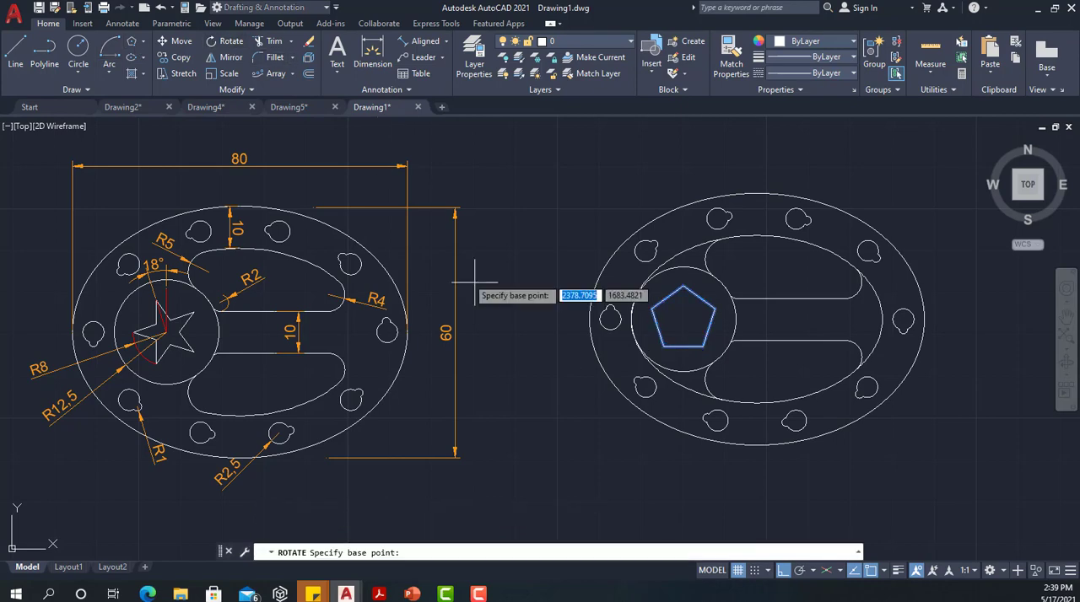
{"action": "left_click", "coordinate": [683, 319]}
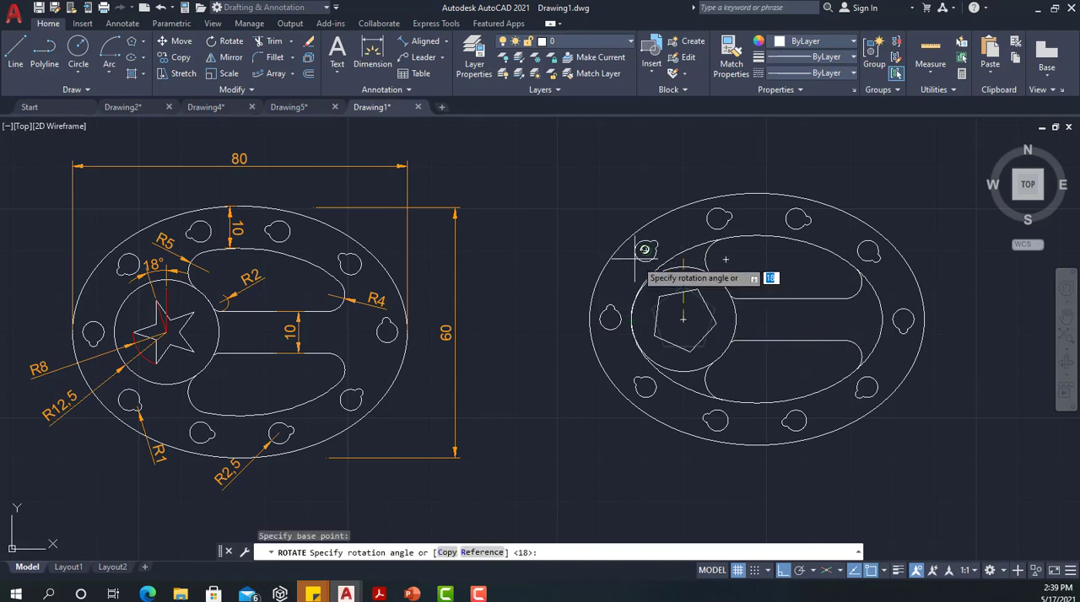
{"action": "type", "text": "18"}
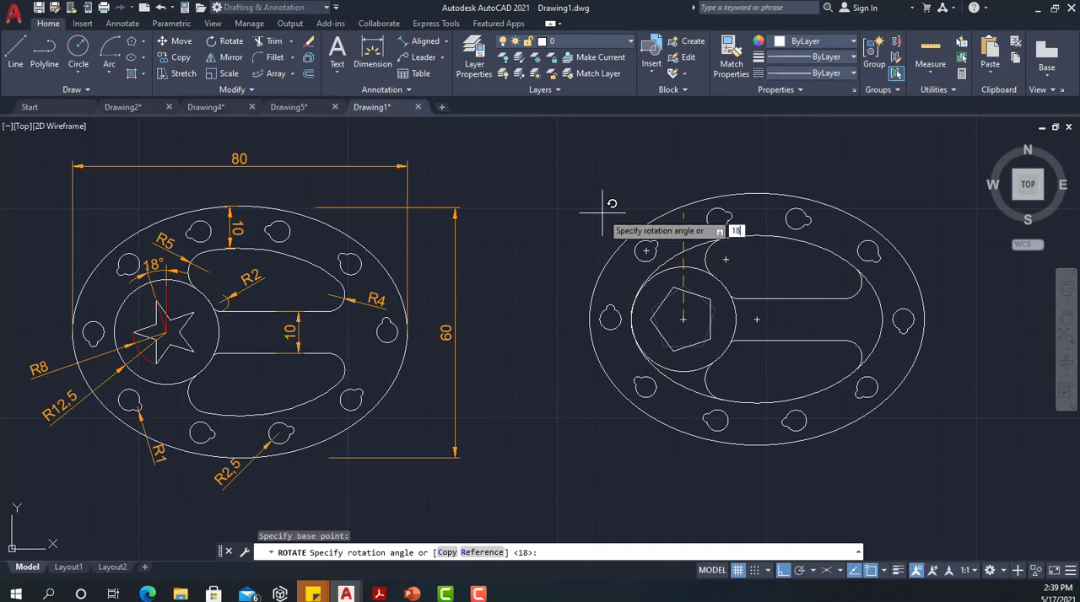
{"action": "key", "text": "Return"}
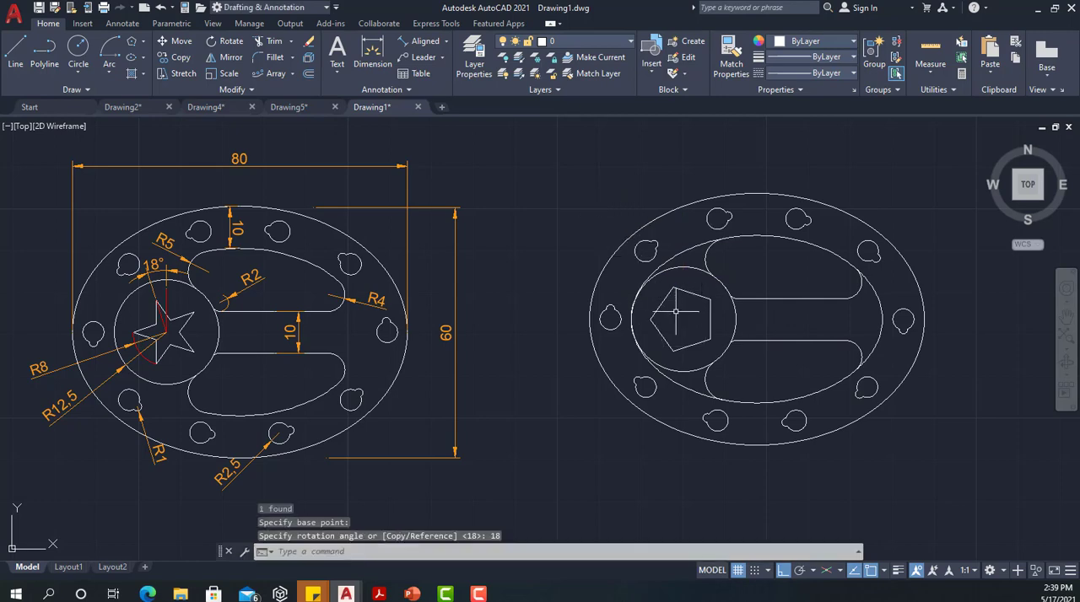
Draw a five-pointed star with lines joining the pentagon's non-adjacent vertices, with Ortho off for the slanted lines
{"action": "scroll", "coordinate": [675, 312], "scroll_direction": "up", "scroll_amount": 2}
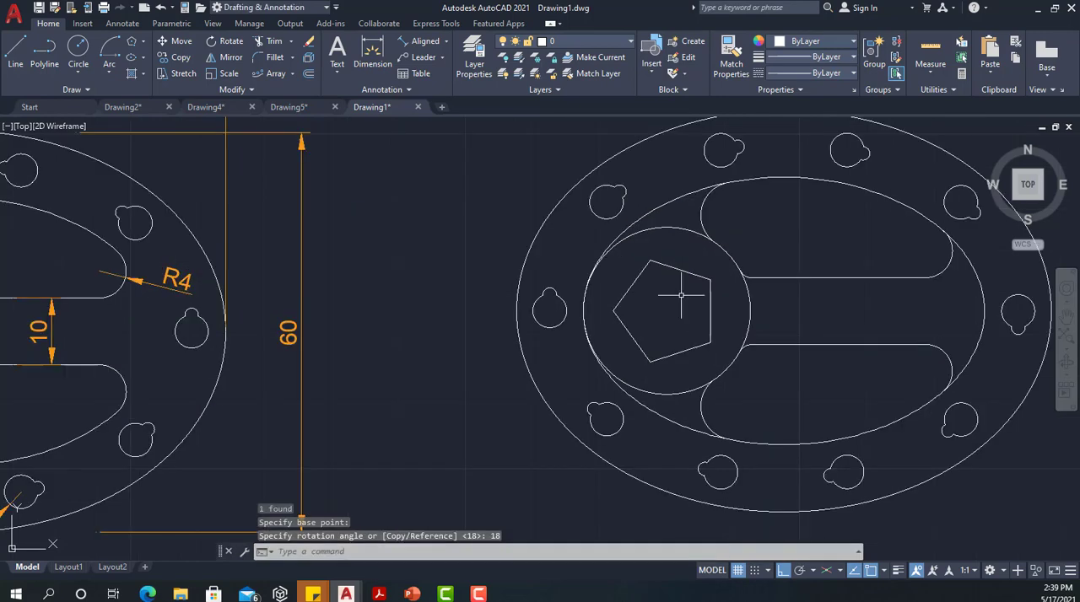
{"action": "left_click", "coordinate": [15, 51]}
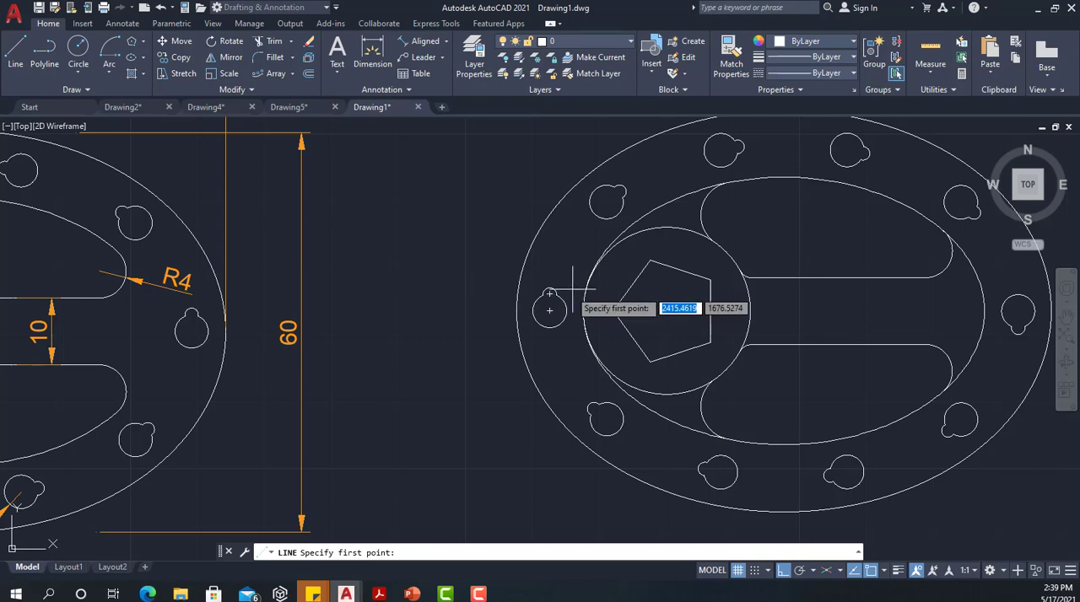
{"action": "left_click", "coordinate": [649, 262]}
{"action": "left_click", "coordinate": [649, 360]}
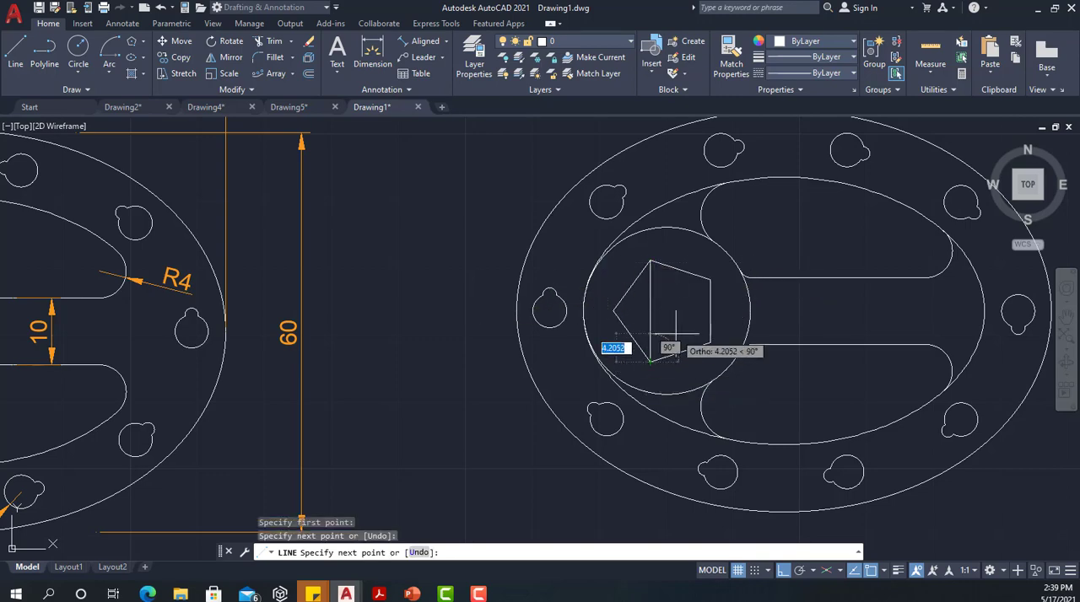
{"action": "left_click", "coordinate": [787, 574]}
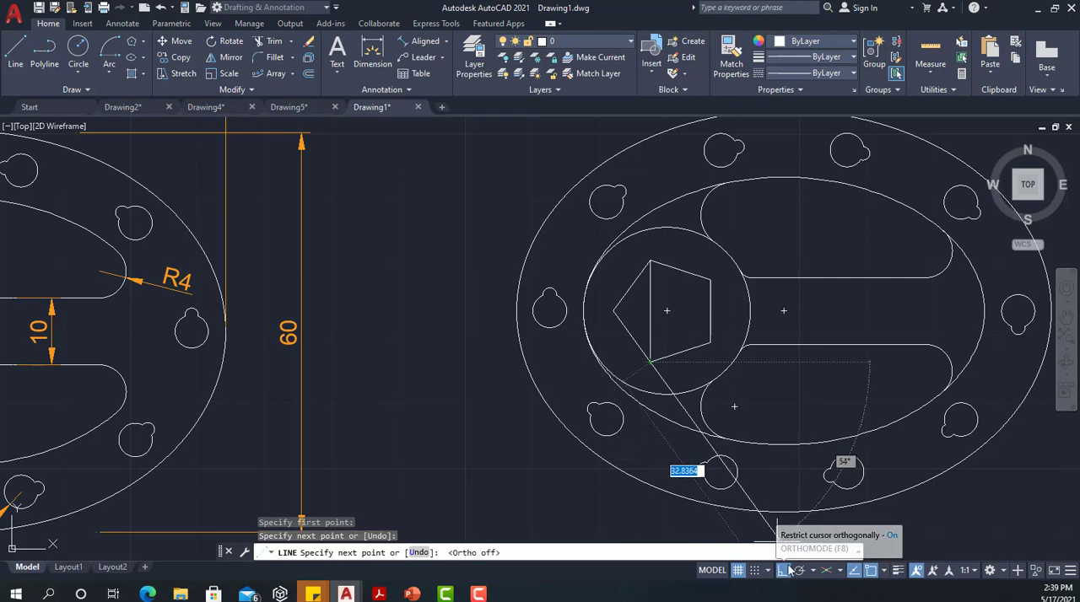
{"action": "left_click", "coordinate": [710, 280]}
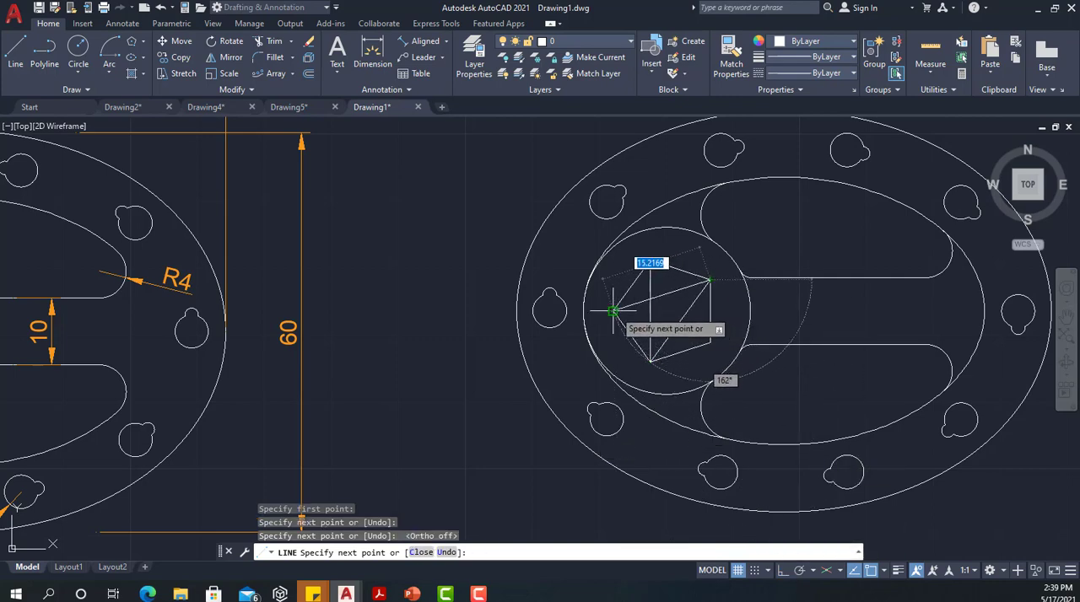
{"action": "left_click", "coordinate": [613, 311]}
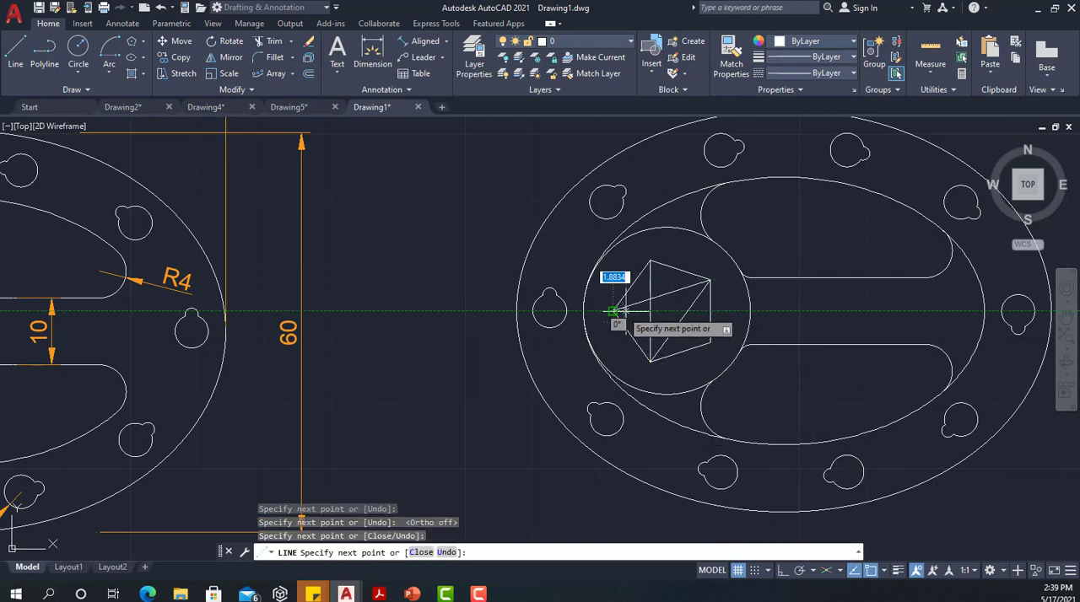
{"action": "left_click", "coordinate": [710, 342]}
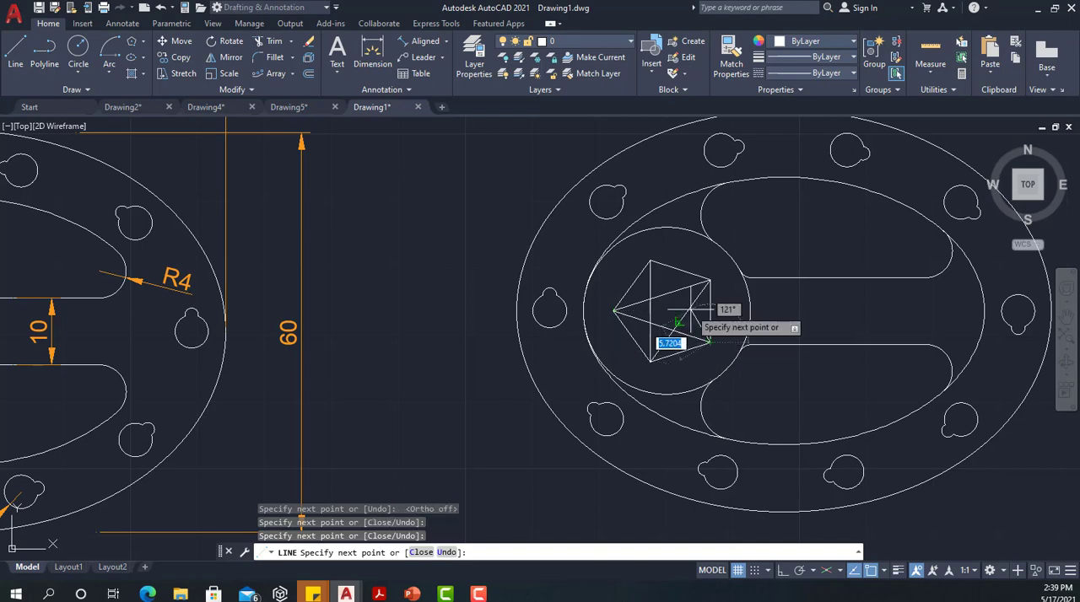
{"action": "left_click", "coordinate": [650, 261]}
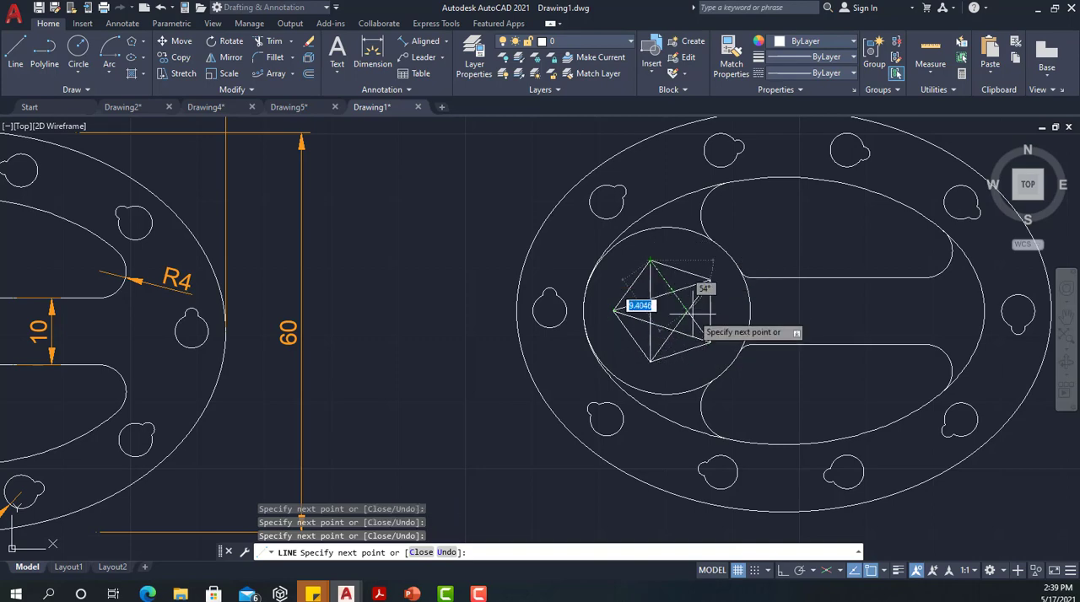
{"action": "left_click", "coordinate": [650, 361]}
{"action": "key", "text": "Escape"}
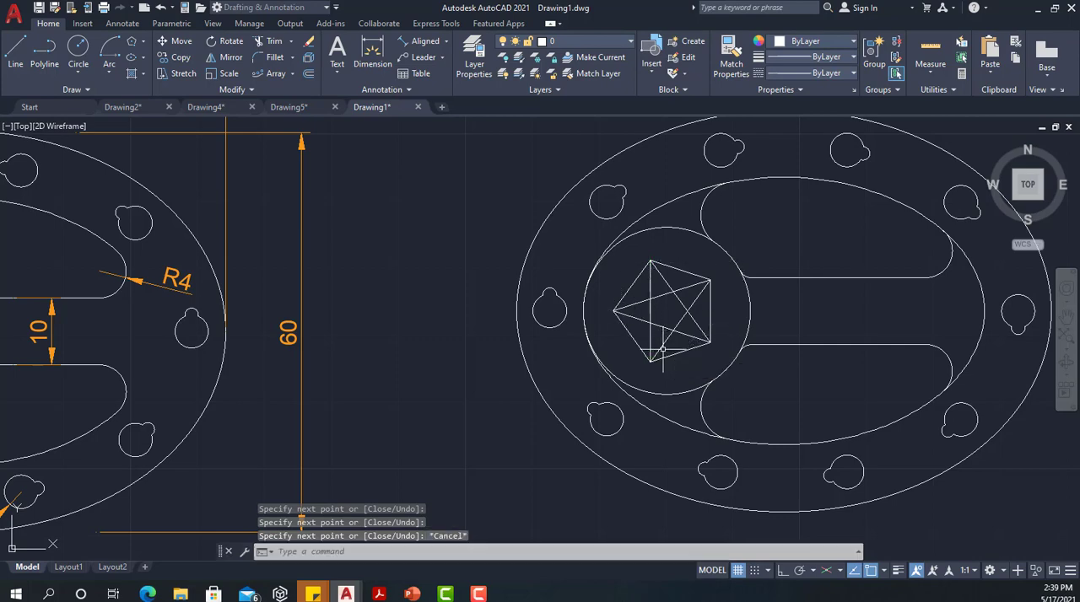
Delete the pentagon around the star
{"action": "left_click", "coordinate": [680, 275]}
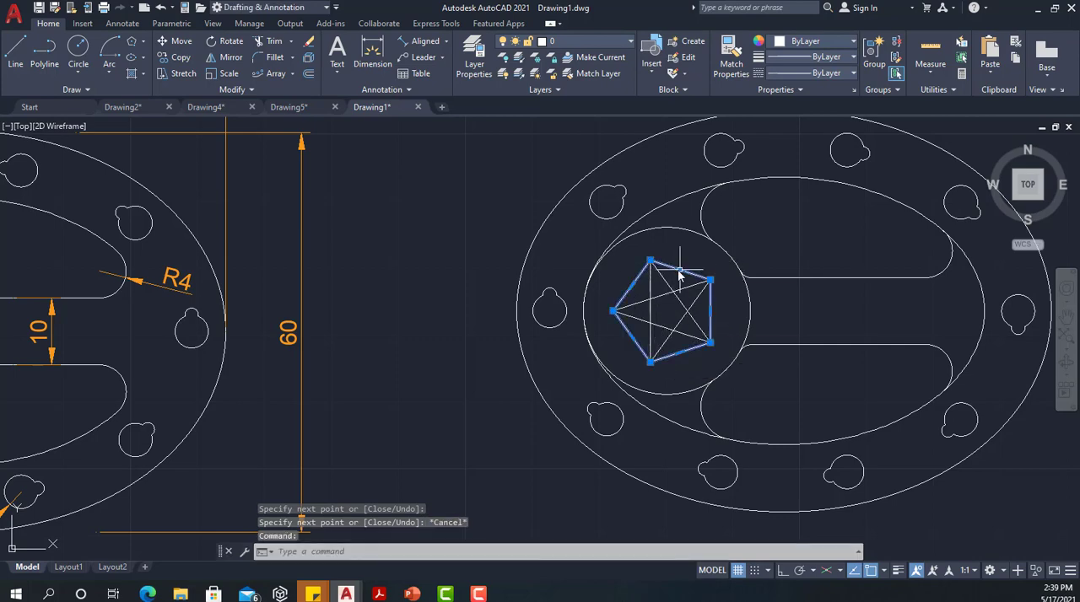
{"action": "mouse_move", "coordinate": [679, 271]}
{"action": "key", "text": "Delete"}
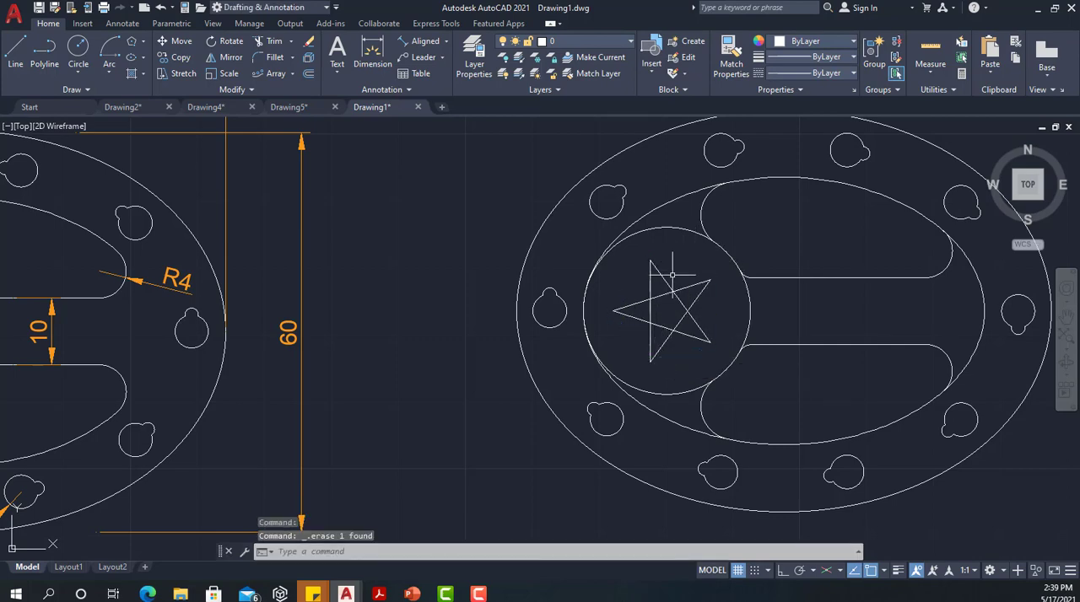
Trim the five inner line segments of the star so only its outline is left
{"action": "scroll", "coordinate": [680, 309], "scroll_direction": "up", "scroll_amount": 2}
{"action": "scroll", "coordinate": [674, 309], "scroll_direction": "up", "scroll_amount": 2}
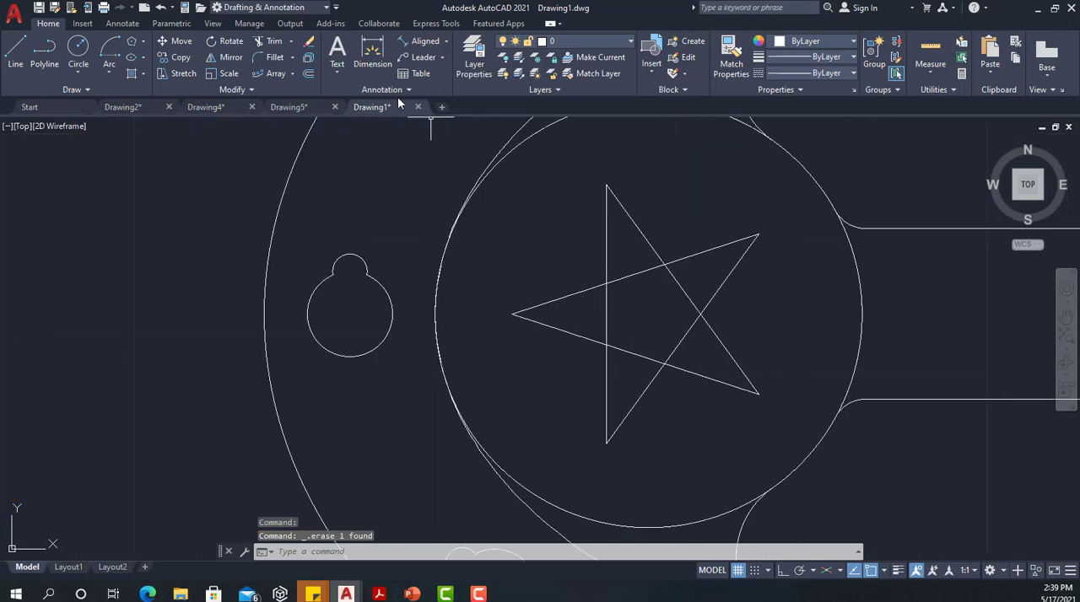
{"action": "left_click", "coordinate": [269, 44]}
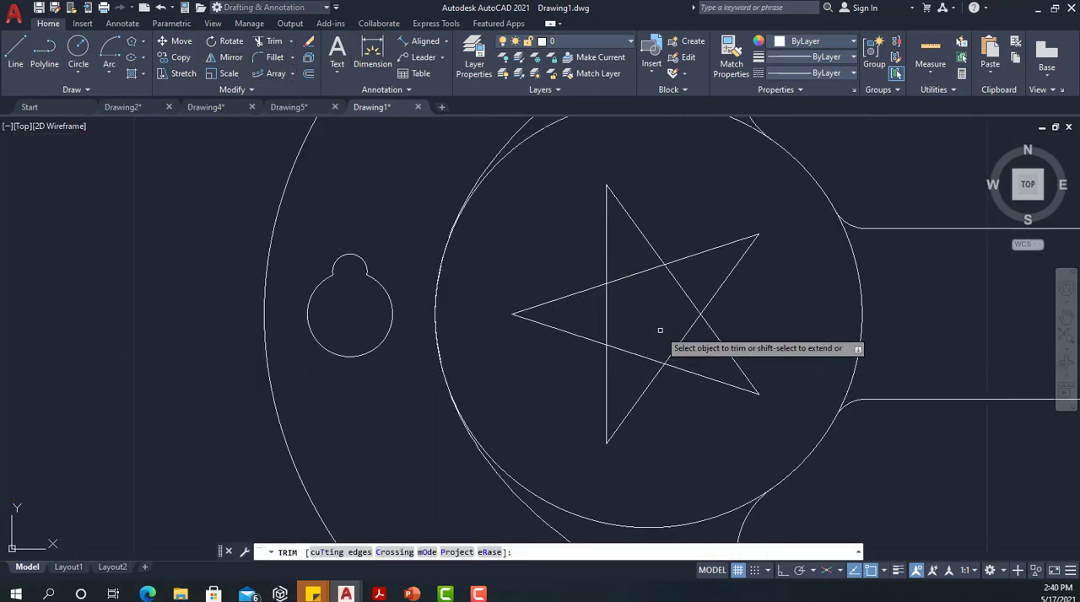
{"action": "left_click", "coordinate": [646, 271]}
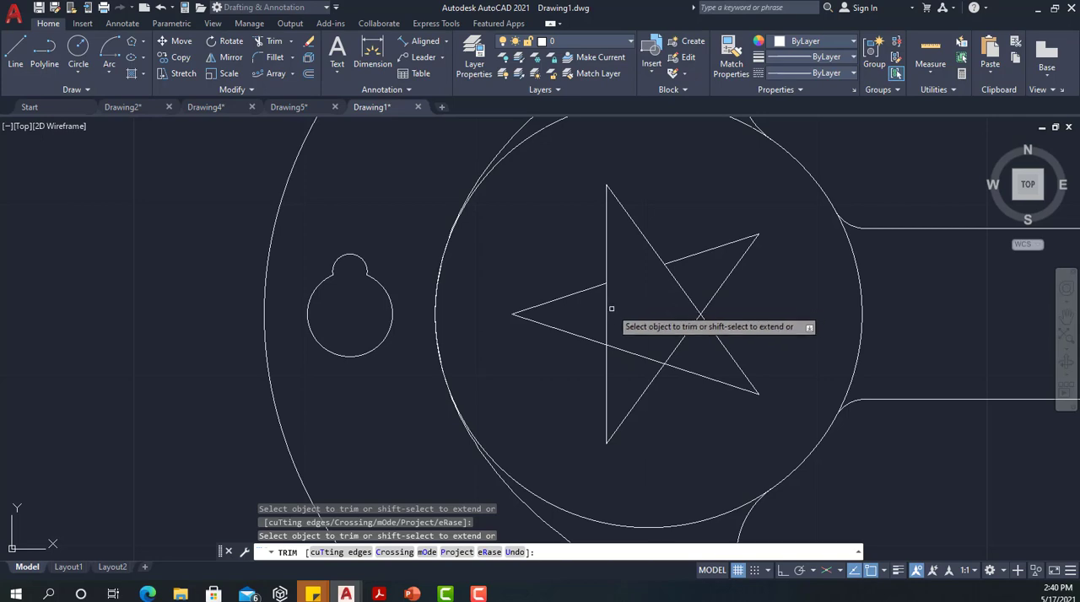
{"action": "left_click", "coordinate": [655, 322]}
{"action": "left_click_drag", "start_coordinate": [615, 321], "coordinate": [622, 325]}
{"action": "left_click_drag", "start_coordinate": [627, 328], "coordinate": [621, 363]}
{"action": "left_click_drag", "start_coordinate": [704, 355], "coordinate": [684, 337]}
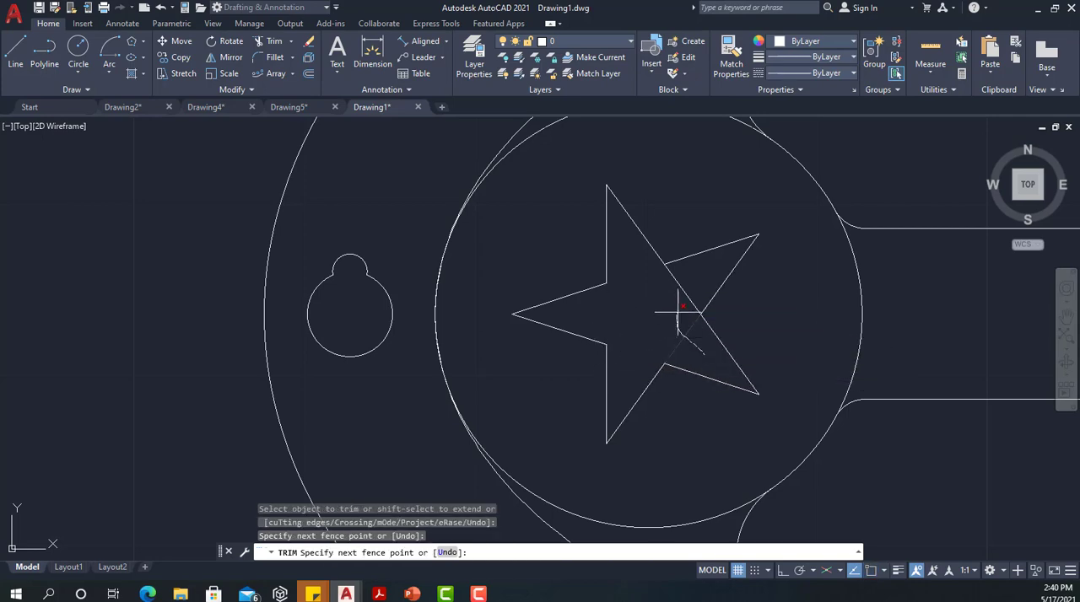
{"action": "key", "text": "Return"}
Trim the leftover inner ellipse arcs at the far end of the cutouts and beside the circle
{"action": "scroll", "coordinate": [695, 303], "scroll_direction": "down", "scroll_amount": 6}
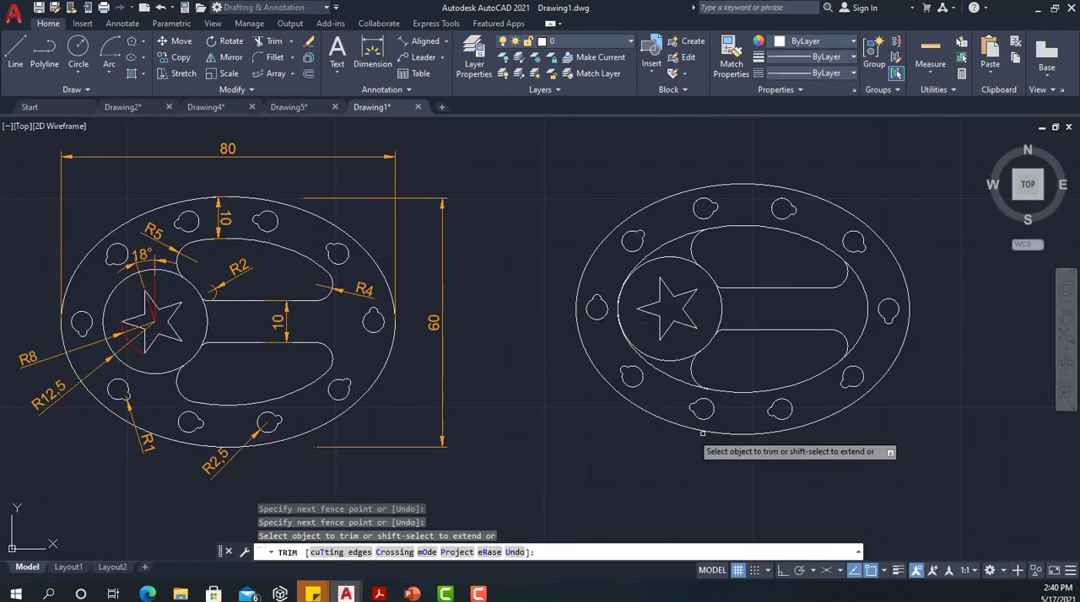
{"action": "scroll", "coordinate": [847, 304], "scroll_direction": "up", "scroll_amount": 2}
{"action": "left_click_drag", "start_coordinate": [847, 303], "coordinate": [879, 267]}
{"action": "left_click_drag", "start_coordinate": [574, 209], "coordinate": [559, 178]}
{"action": "mouse_move", "coordinate": [582, 441]}
{"action": "left_mouse_down"}
{"action": "mouse_move", "coordinate": [560, 439]}
{"action": "mouse_move", "coordinate": [562, 414]}
{"action": "mouse_move", "coordinate": [569, 423]}
{"action": "left_mouse_up"}
{"action": "scroll", "coordinate": [572, 428], "scroll_direction": "down", "scroll_amount": 2}
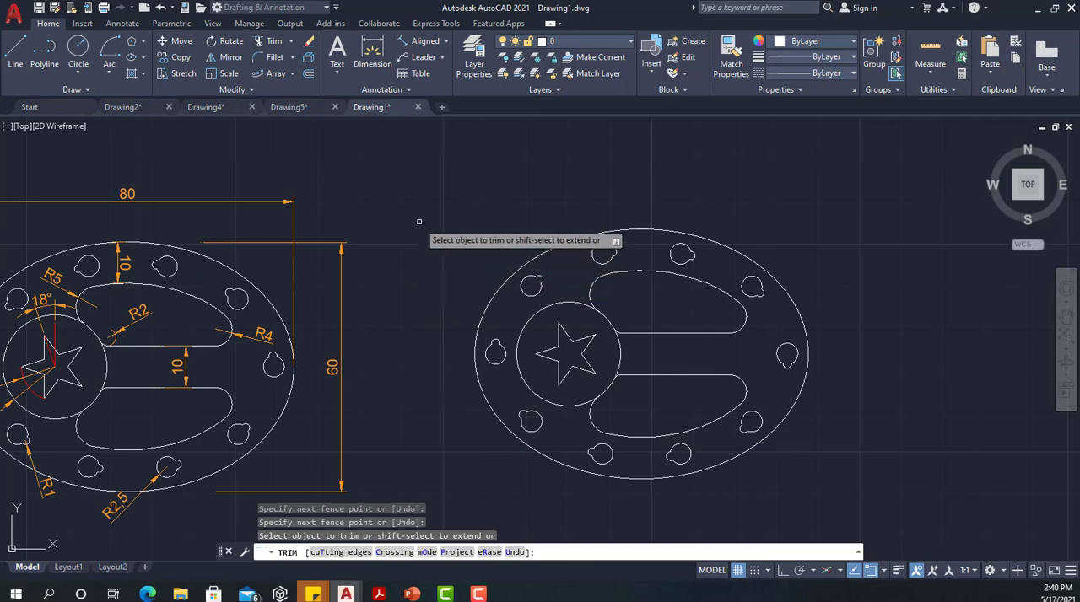
{"action": "mouse_move", "coordinate": [426, 232]}
{"action": "middle_mouse_down"}
{"action": "mouse_move", "coordinate": [441, 217]}
{"action": "mouse_move", "coordinate": [496, 209]}
{"action": "middle_mouse_up"}
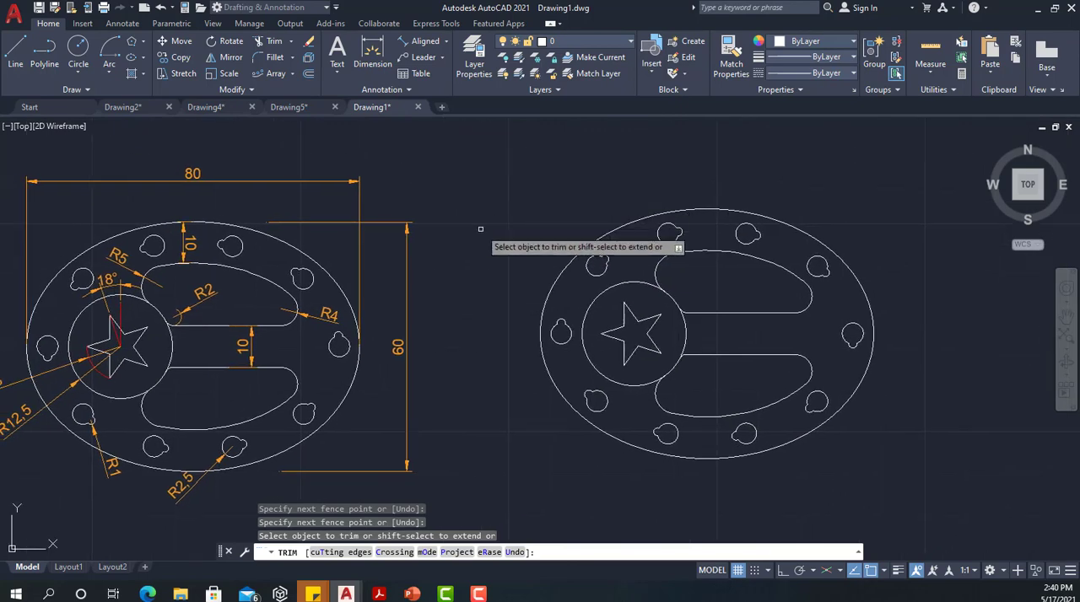
{"action": "key", "text": "Escape"}
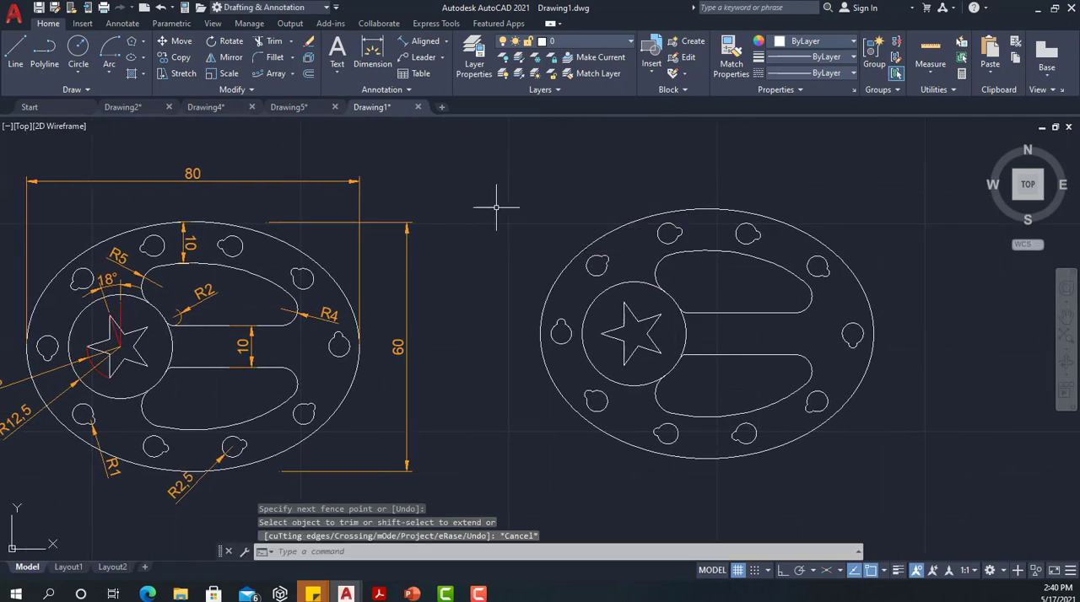